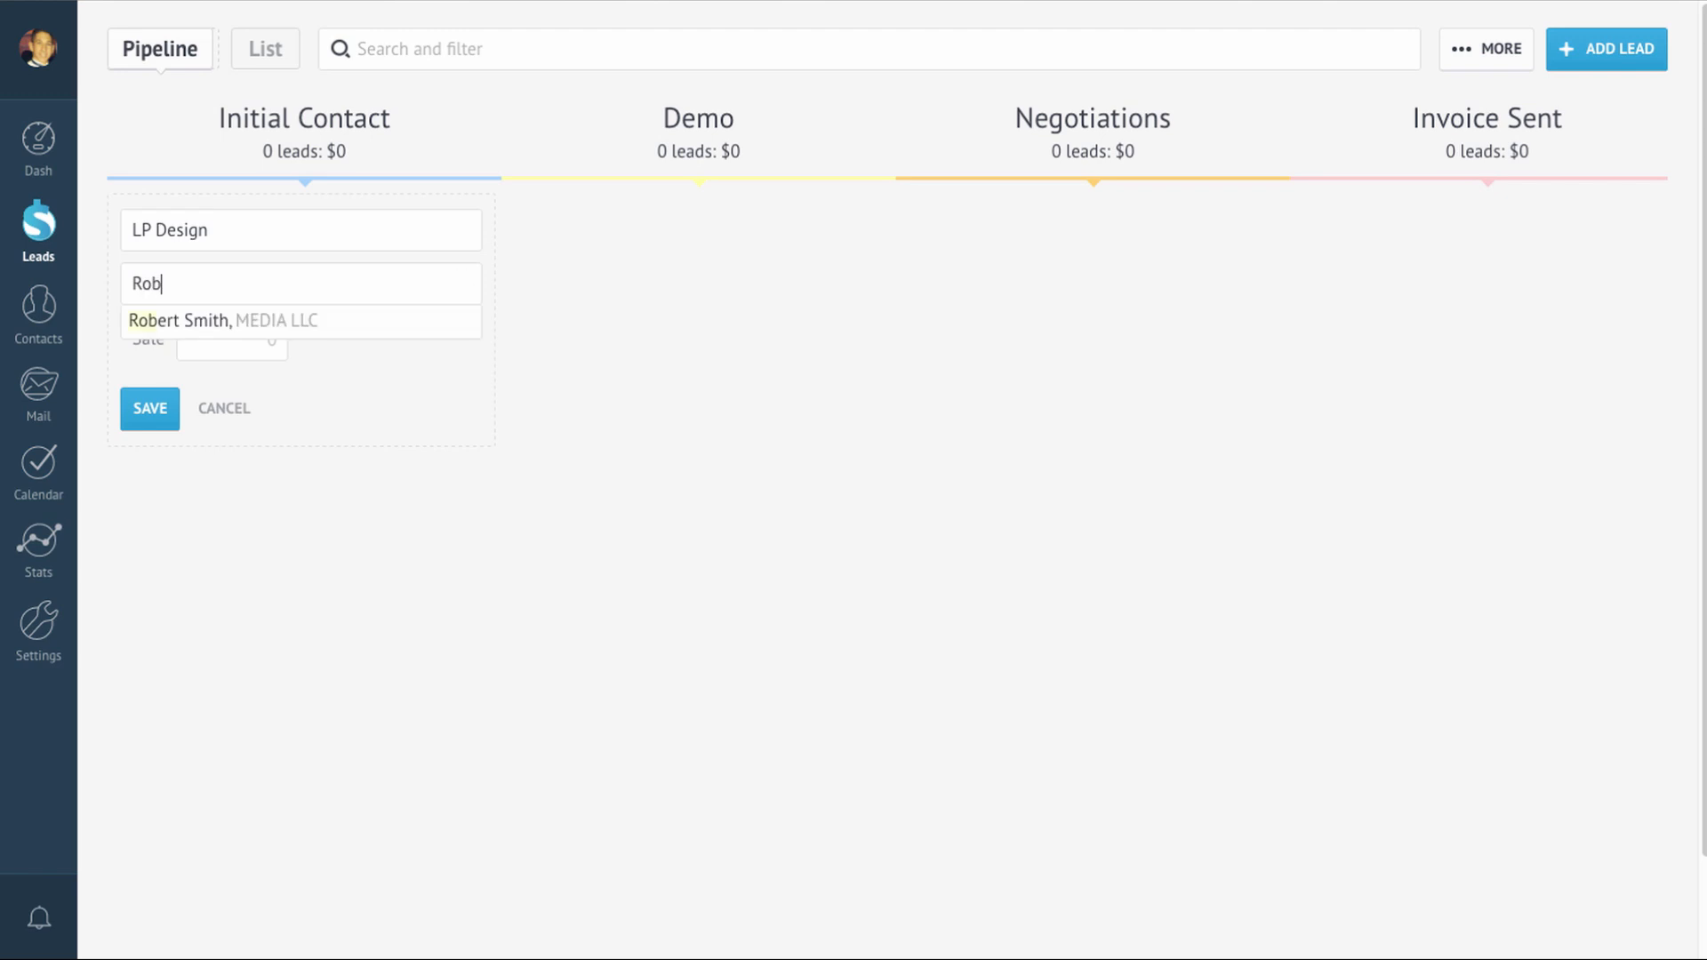
Step: Link the suggested contact to the $3,000 LP Design lead, move it to Invoice Sent, and open it
{"action": "left_click", "coordinate": [280, 326]}
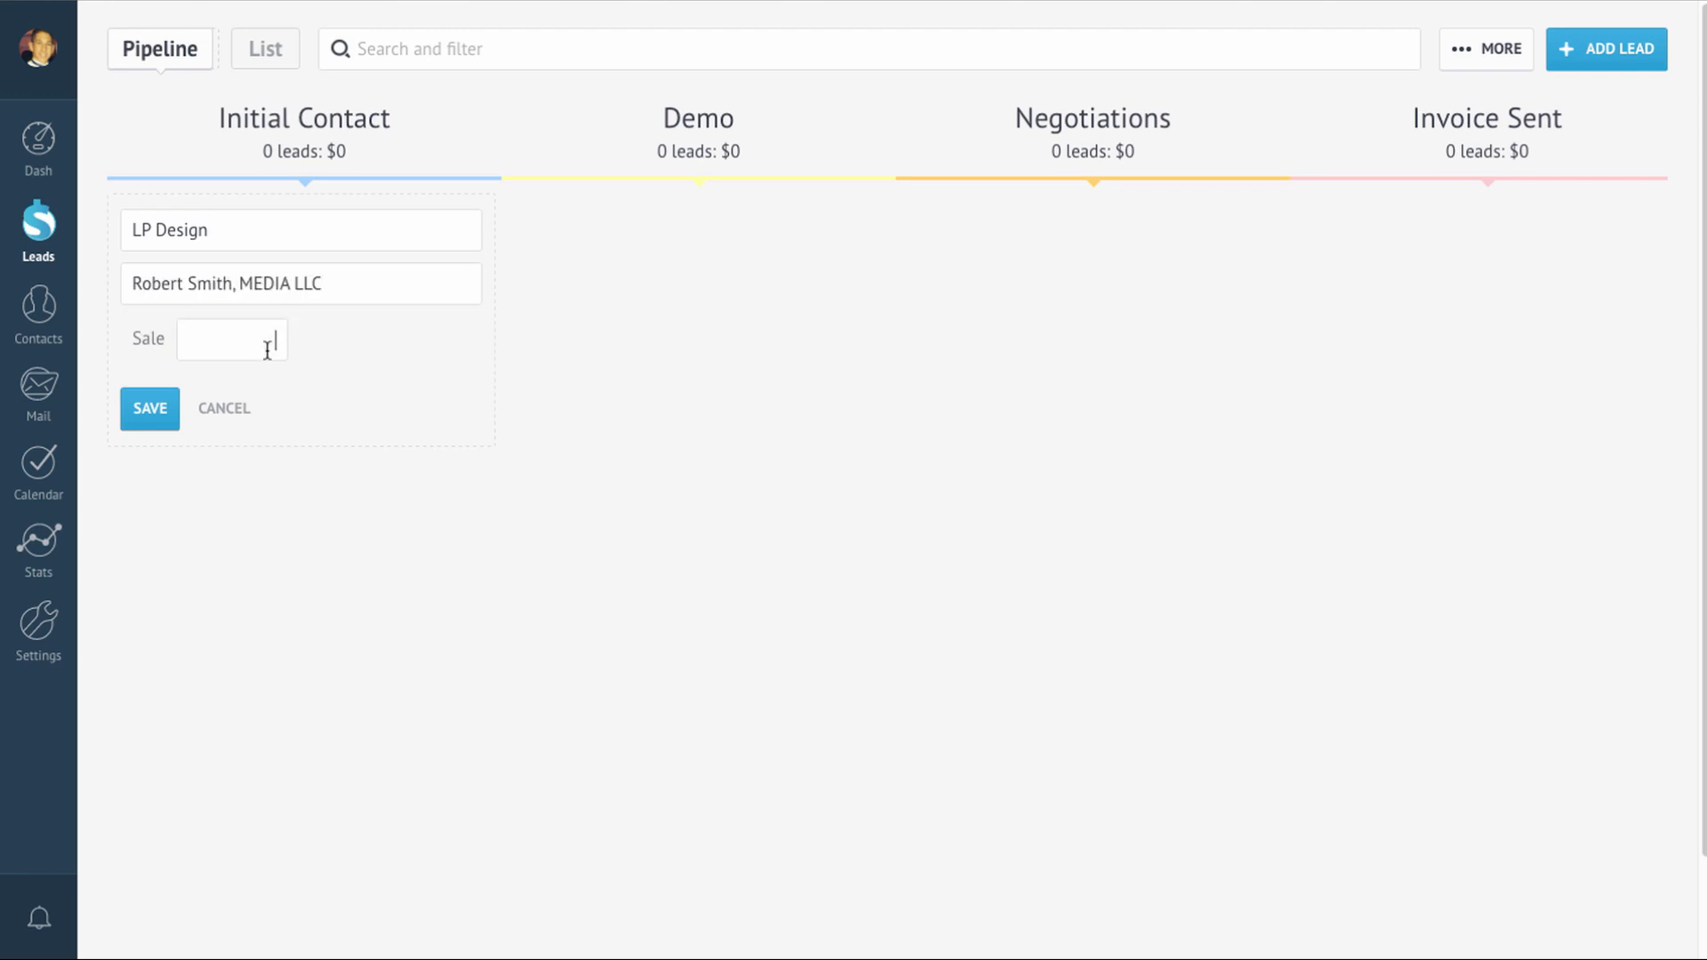
{"action": "key", "text": "Return"}
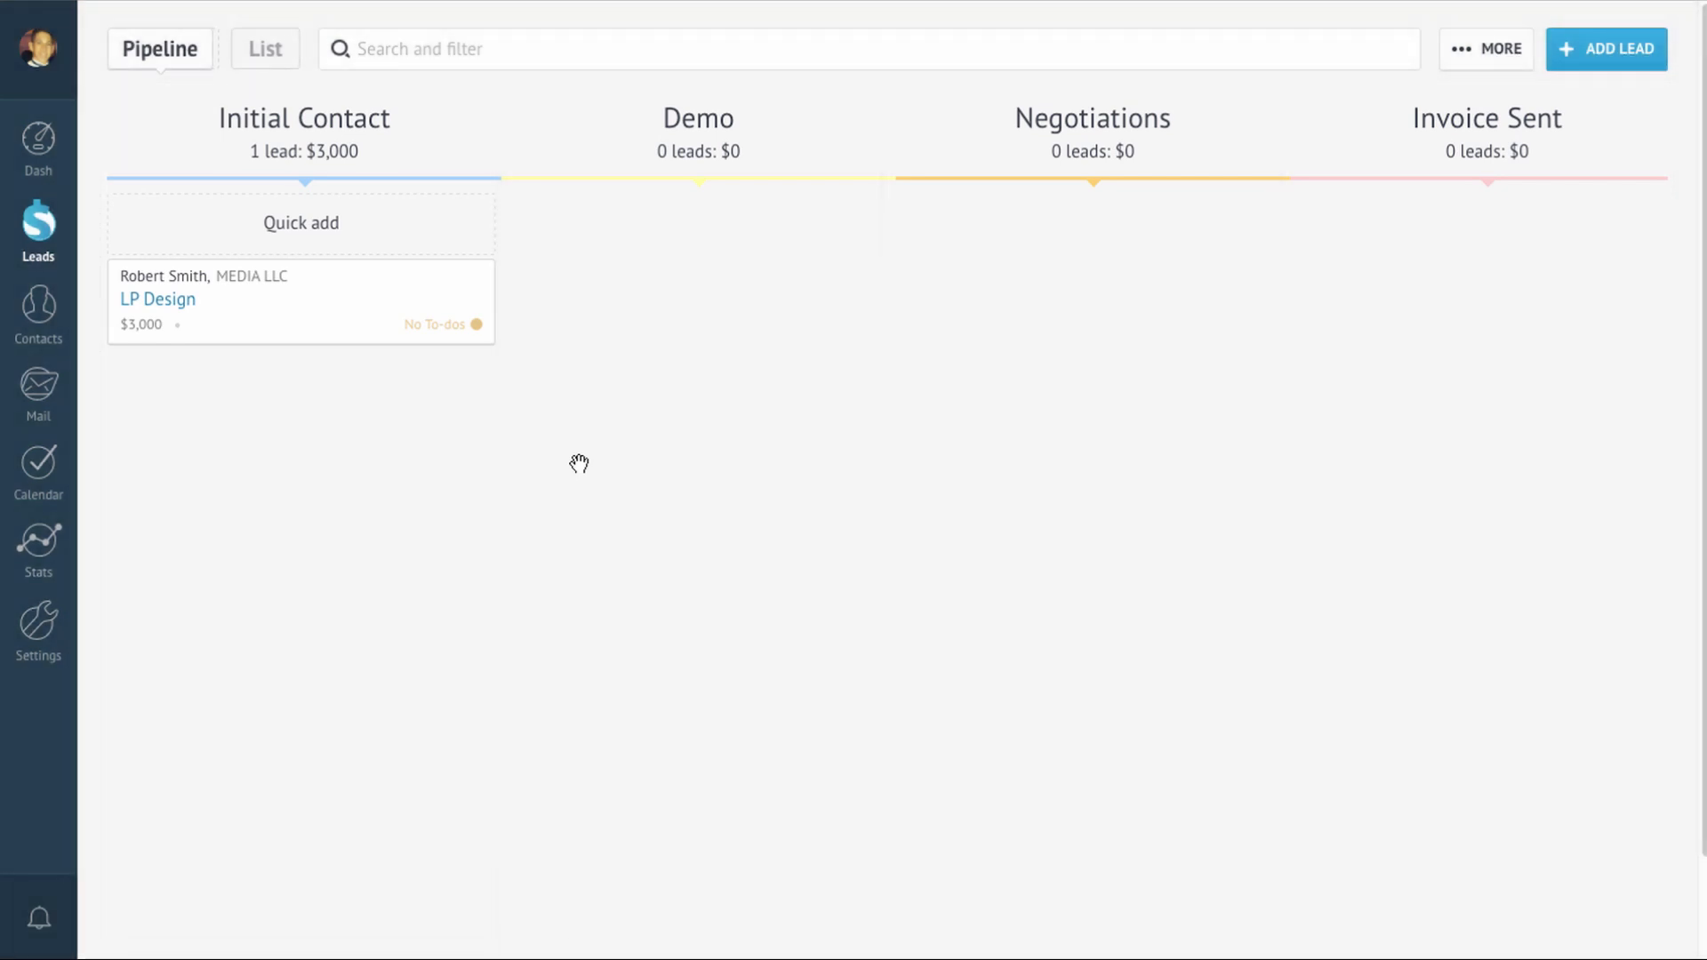
{"action": "left_click_drag", "start_coordinate": [344, 317], "coordinate": [1349, 252]}
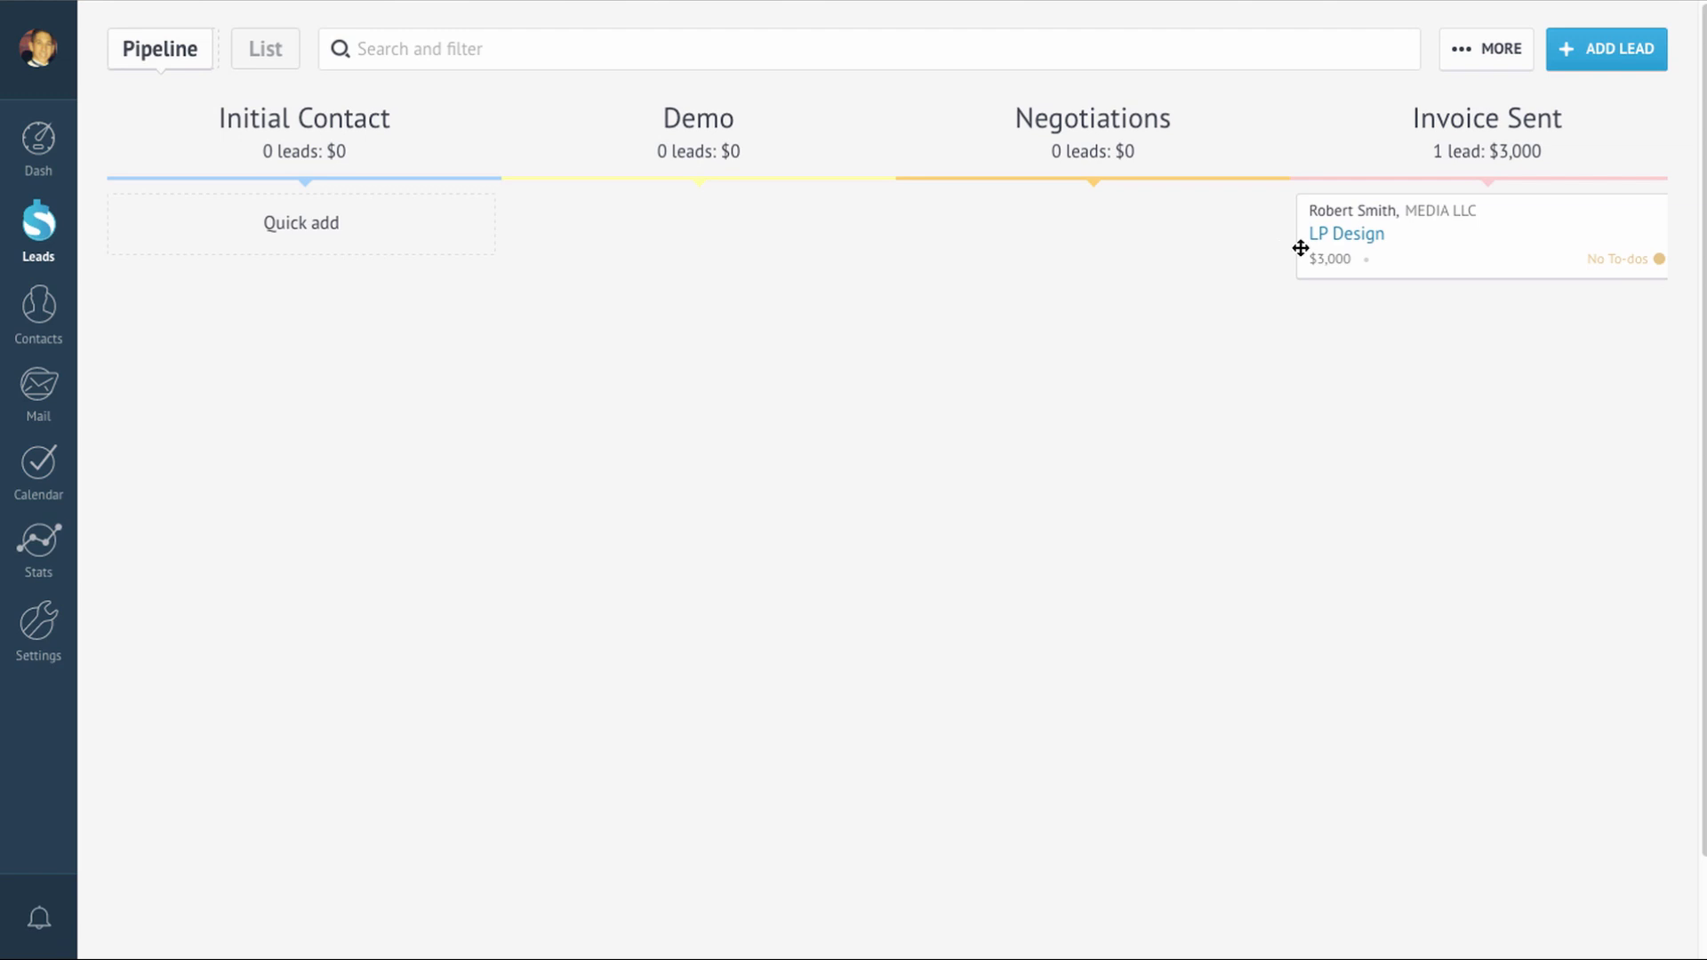
{"action": "left_click", "coordinate": [1364, 236]}
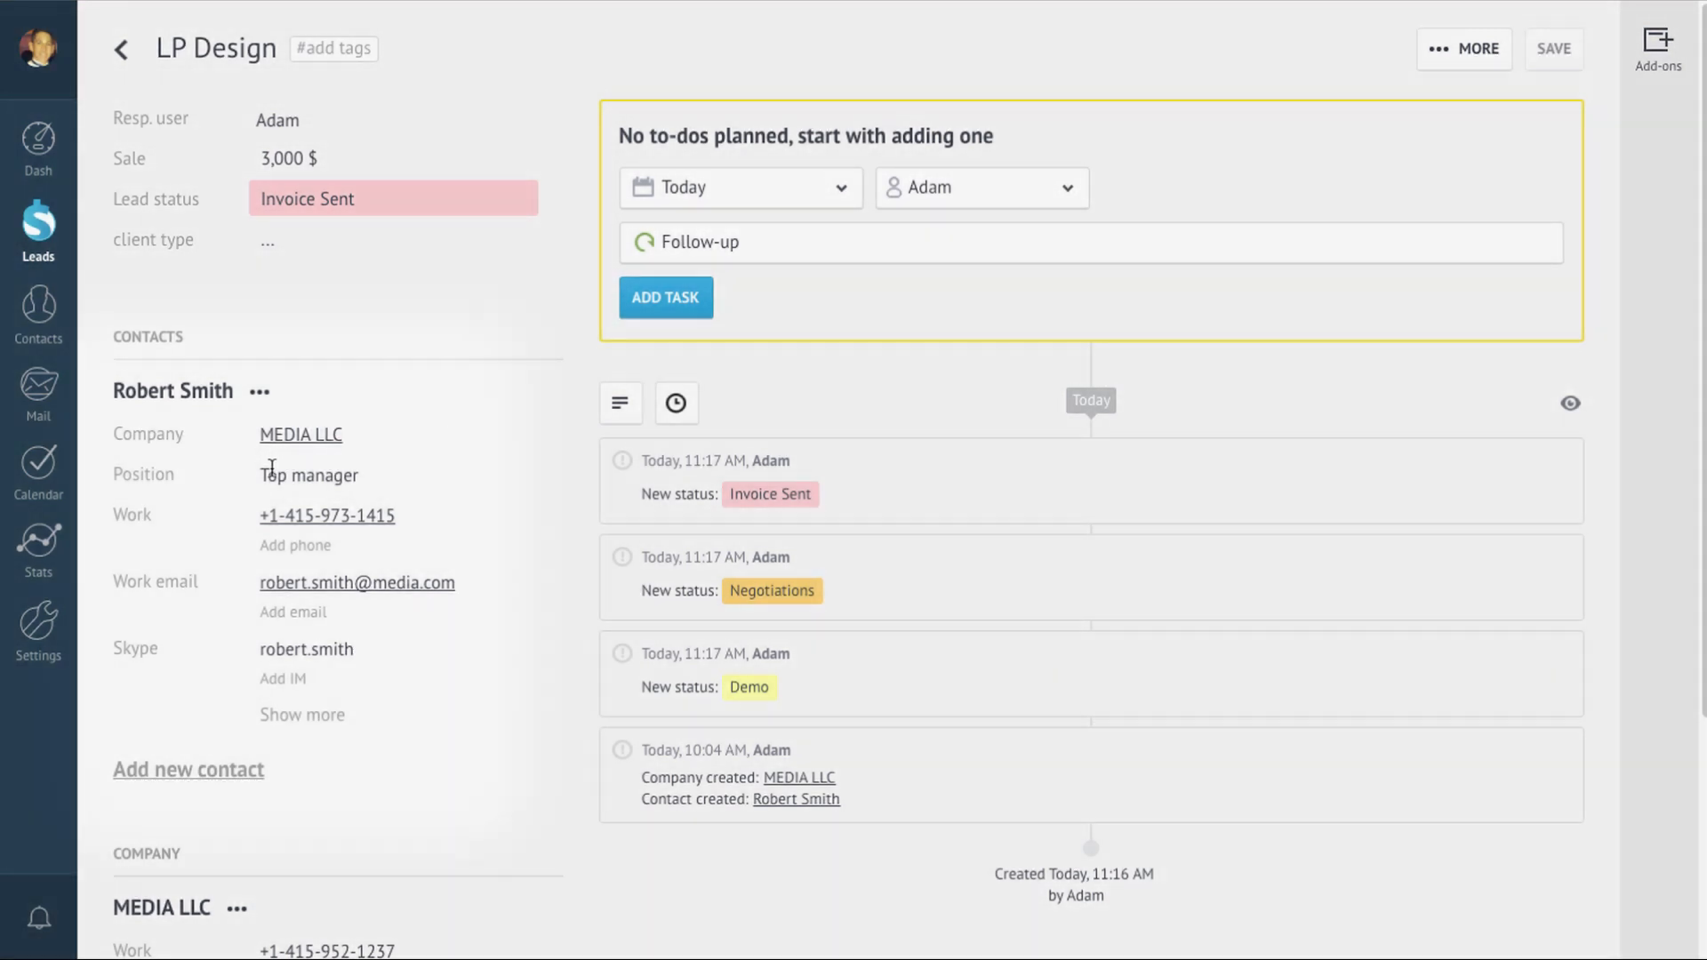
Step: Change the contact's position from 'Top manager' to 'manager'
{"action": "left_click", "coordinate": [293, 475]}
{"action": "left_click_drag", "start_coordinate": [296, 475], "coordinate": [174, 479]}
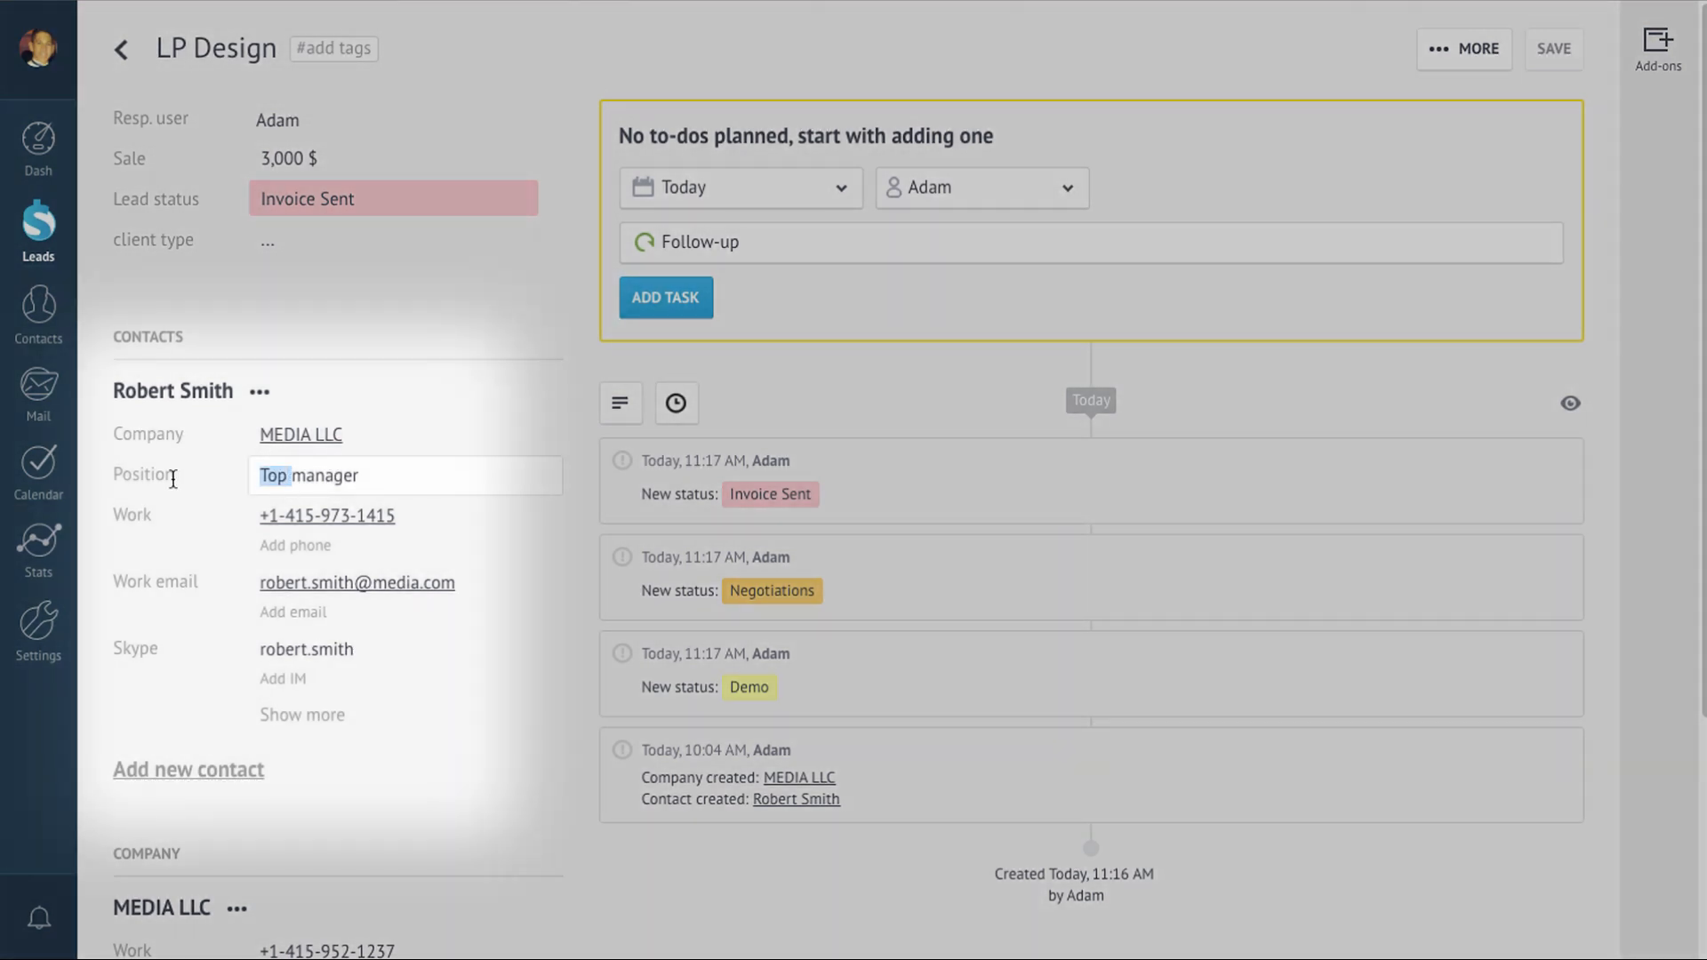
{"action": "key", "text": "BackSpace"}
{"action": "left_click", "coordinate": [1555, 49]}
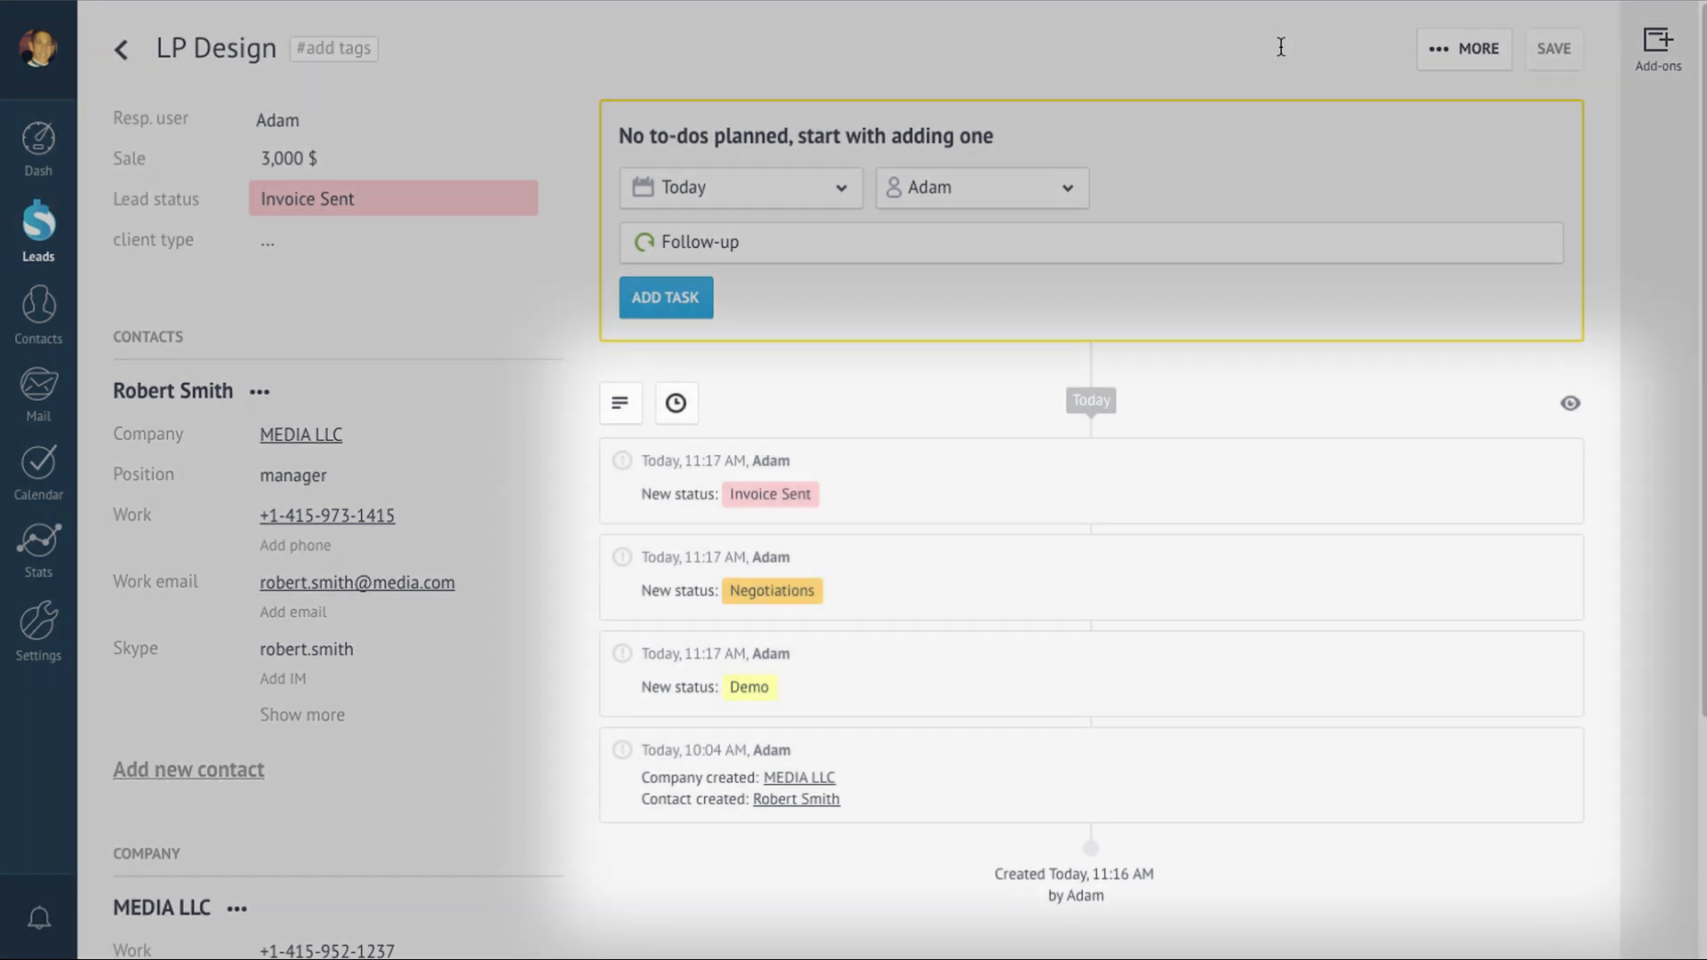
Step: Add a note 'try callign back' with Offer.docx attached to the lead
{"action": "left_click", "coordinate": [620, 403]}
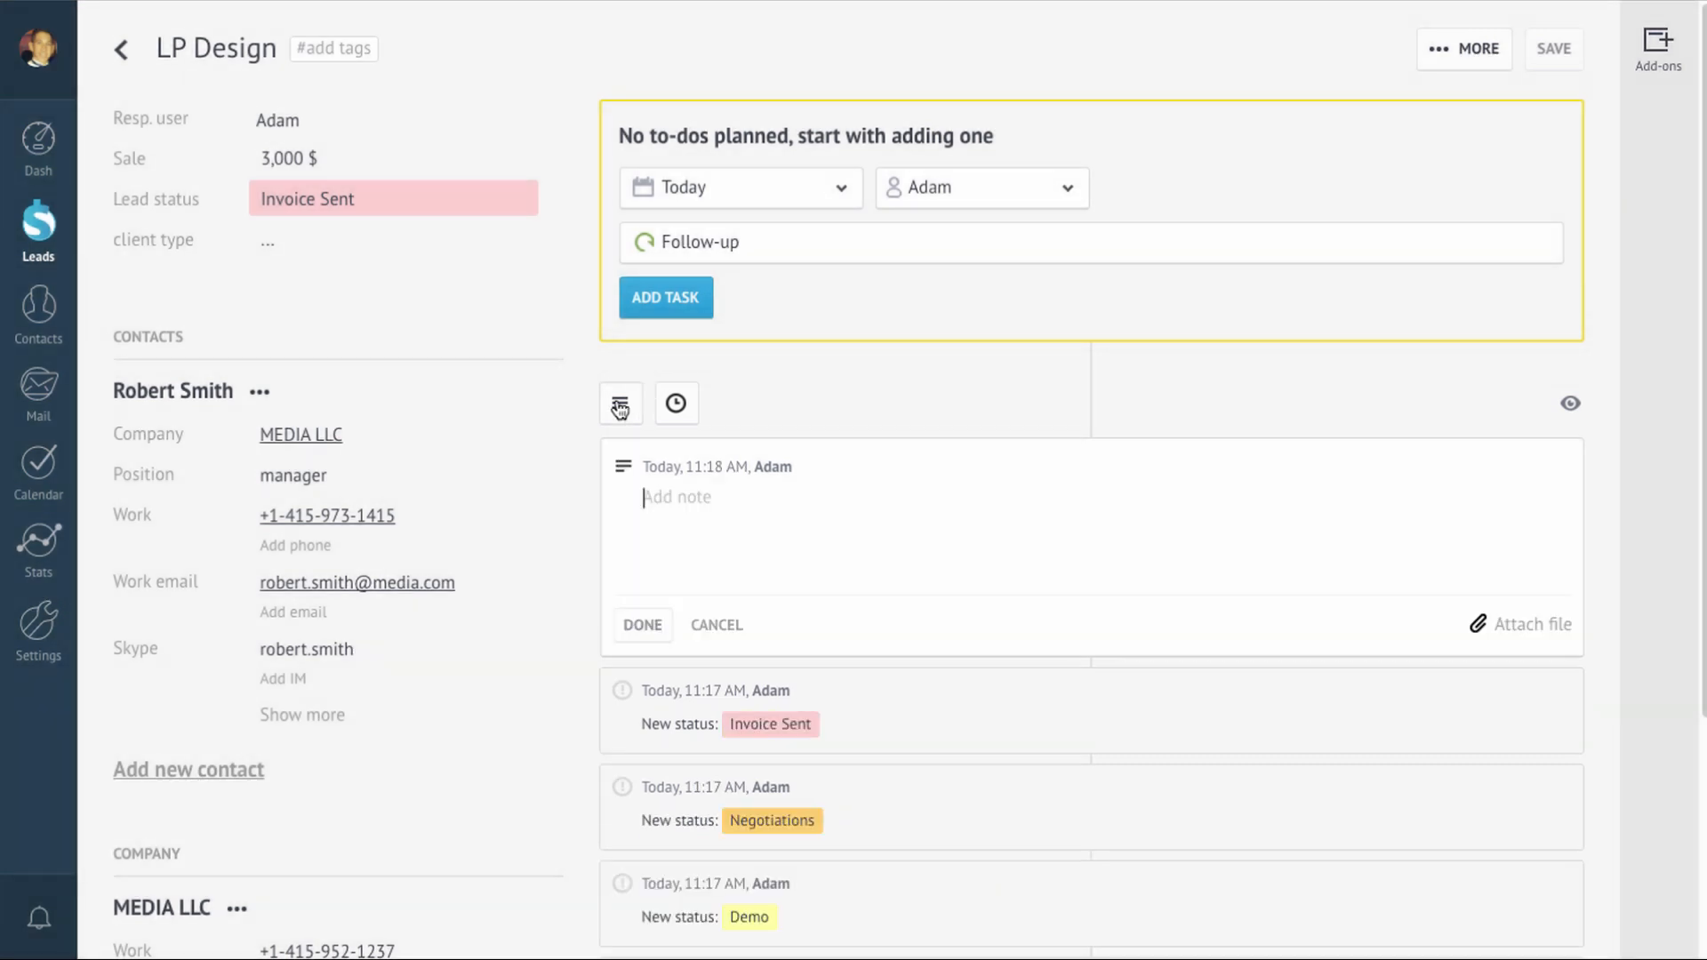
{"action": "type", "text": "try calling back"}
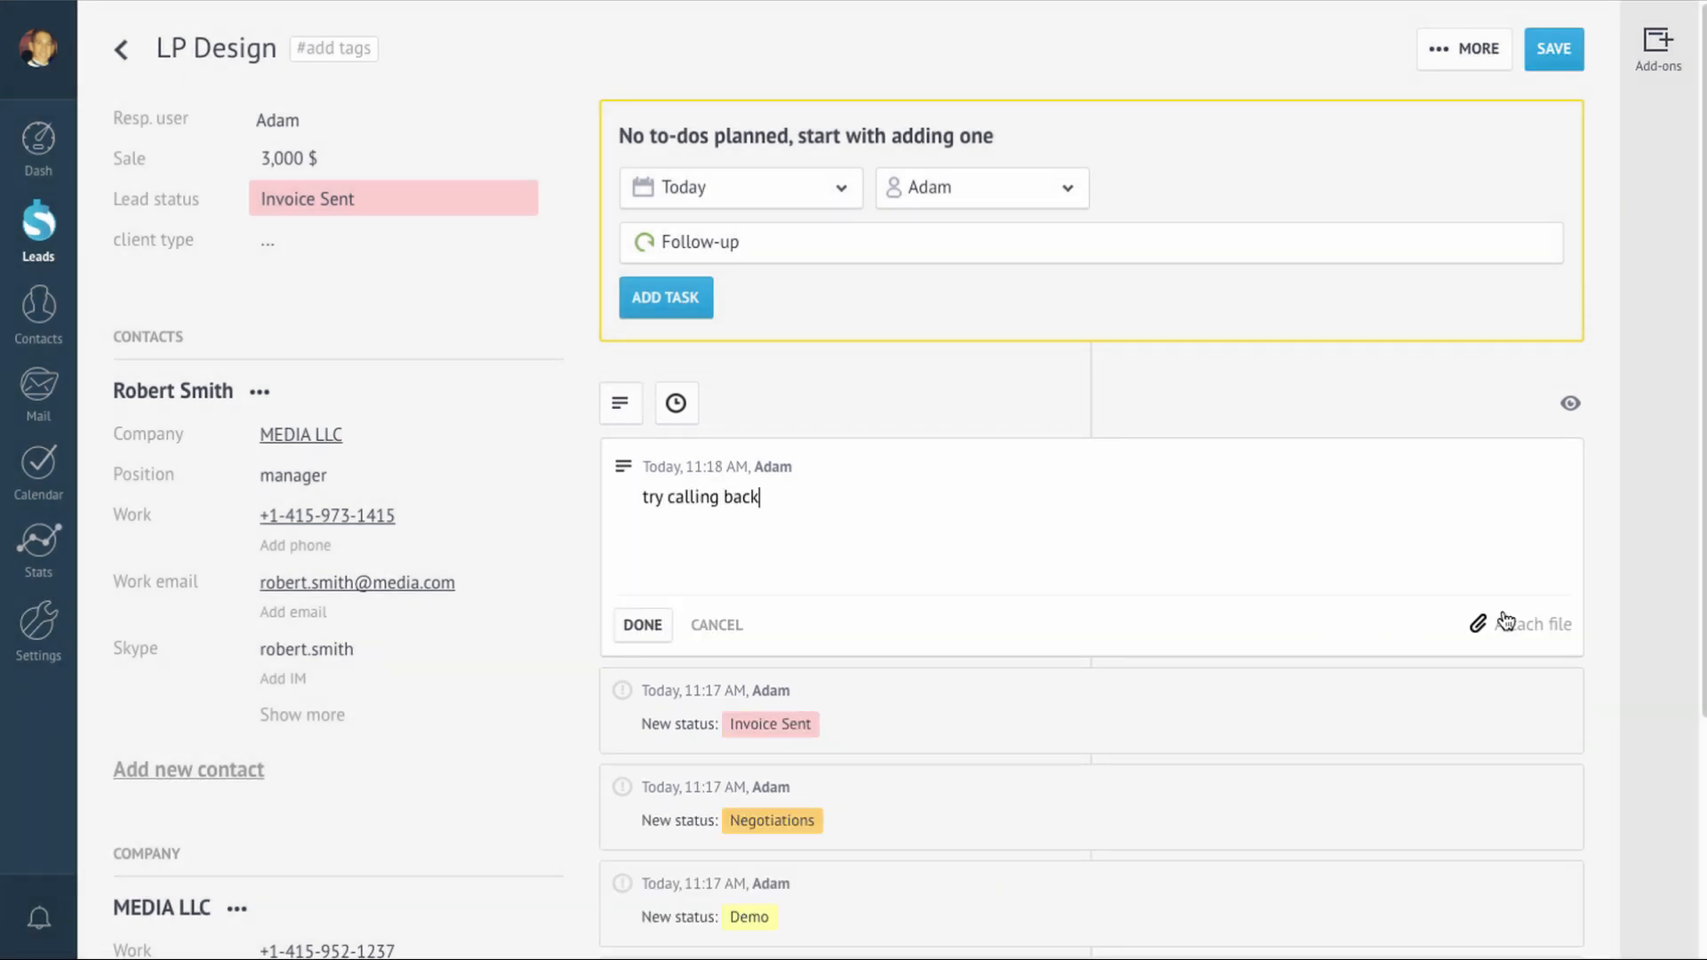
{"action": "left_click", "coordinate": [1477, 622]}
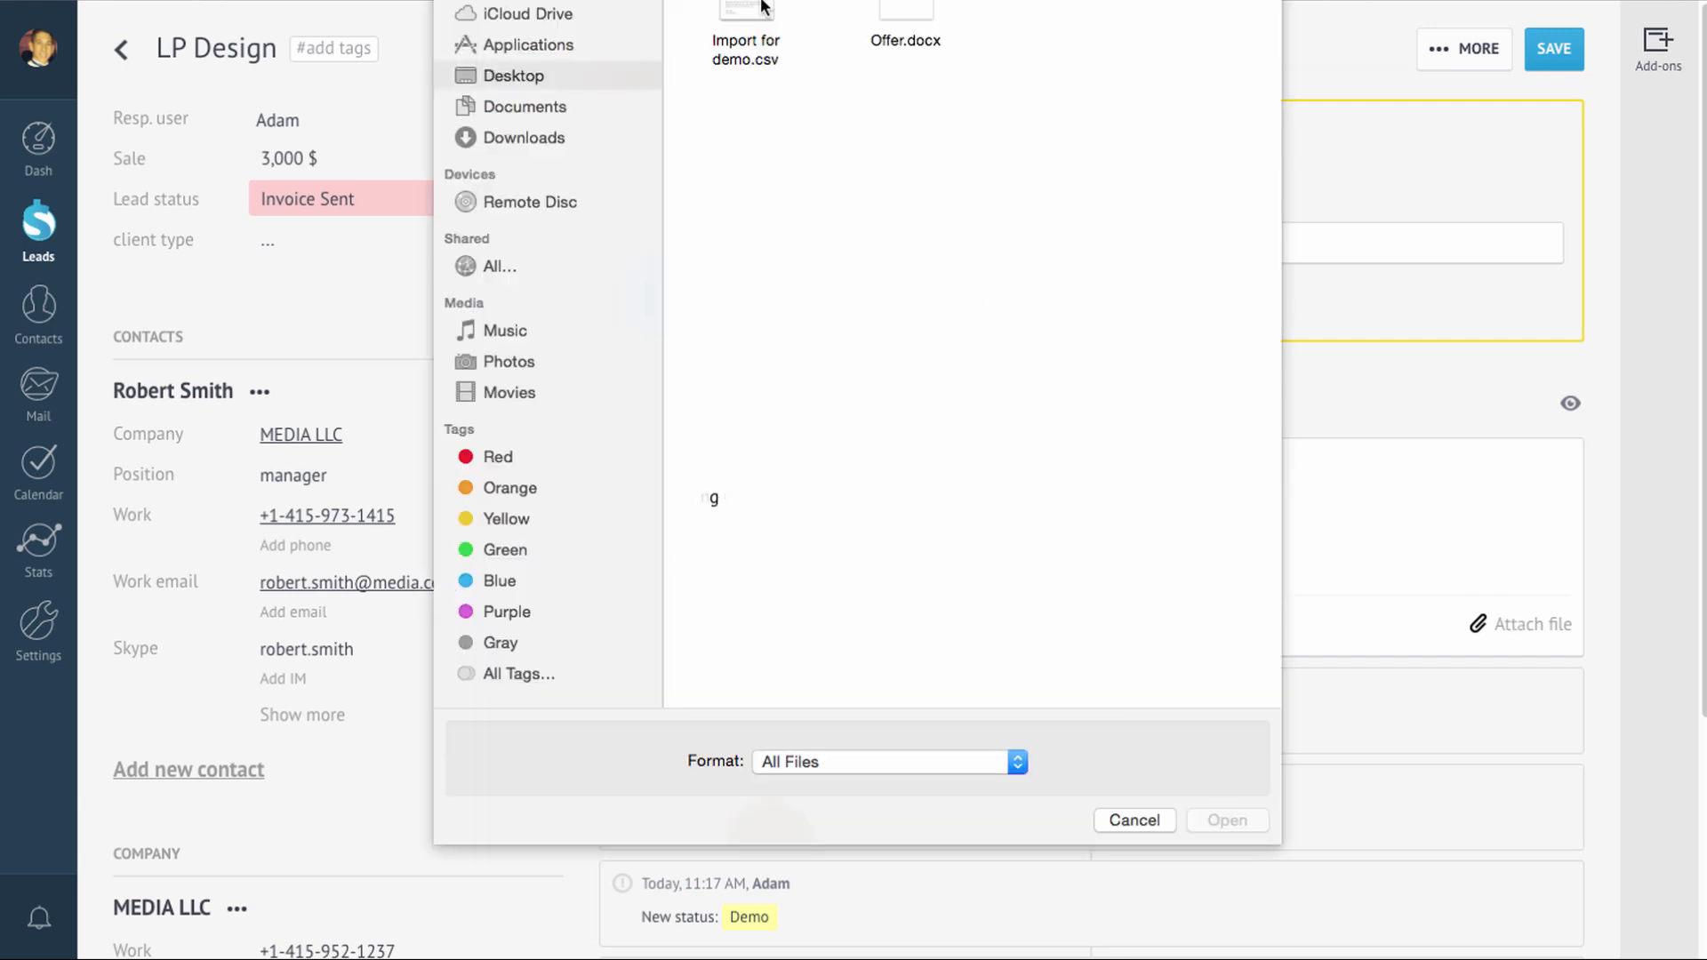
{"action": "left_click", "coordinate": [906, 18]}
{"action": "left_click", "coordinate": [1193, 816]}
{"action": "left_click", "coordinate": [654, 677]}
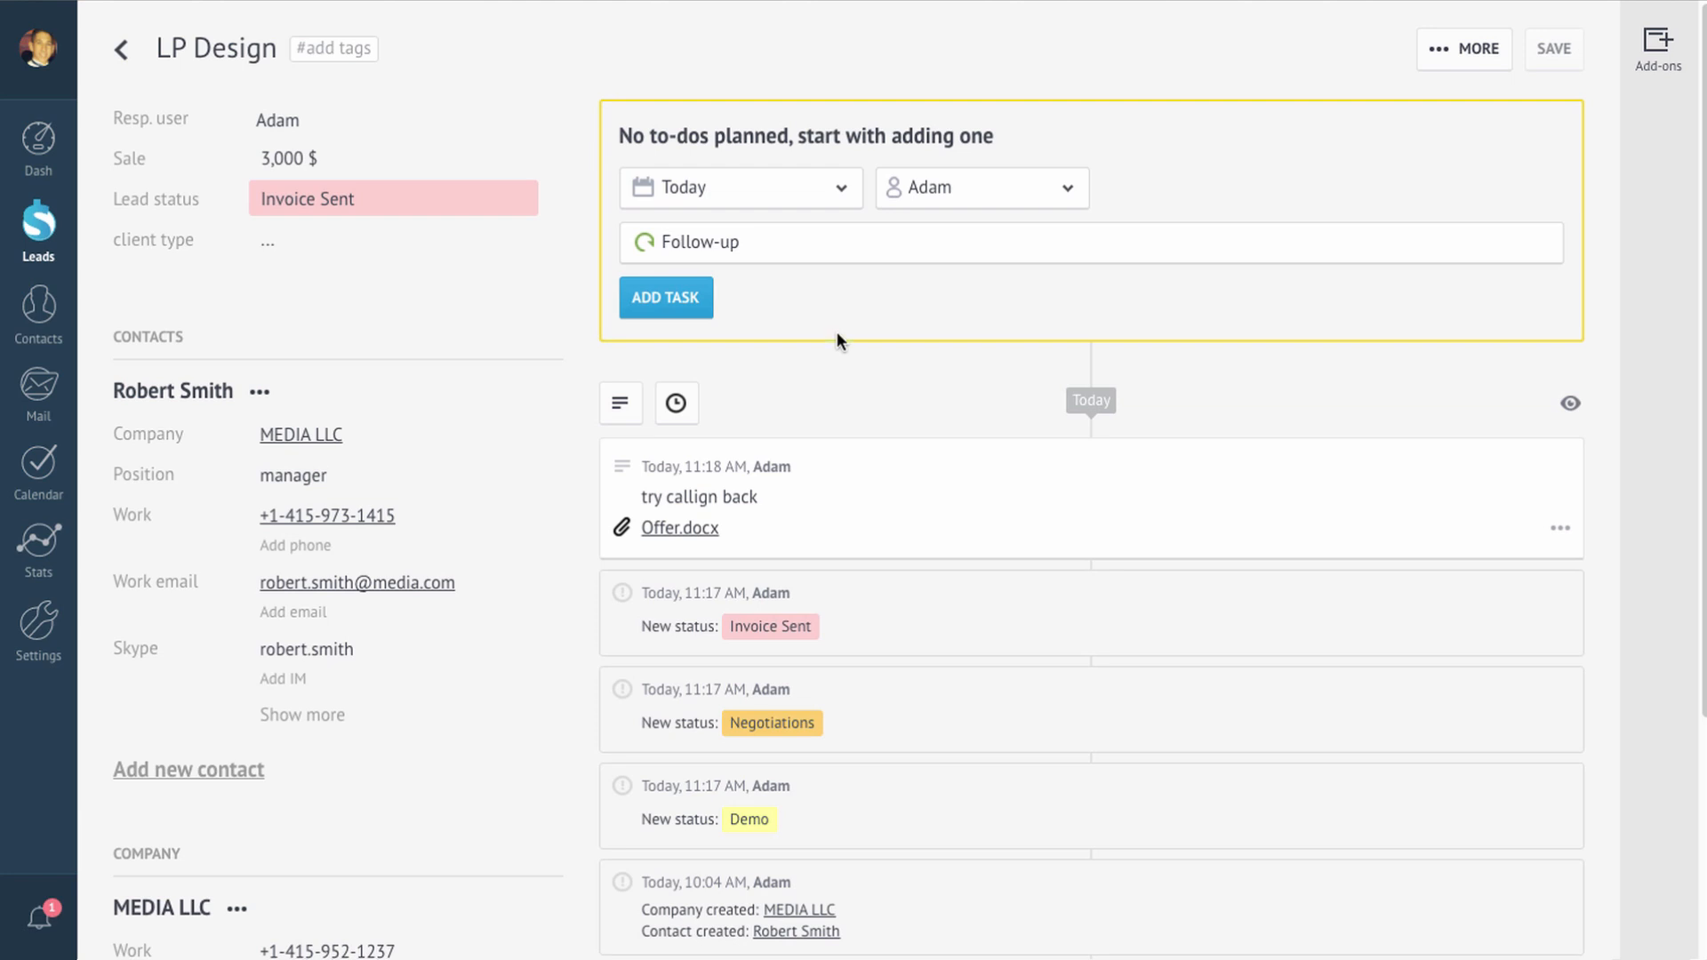
Step: Add a Follow-up to-do due today, assigned to the current user, on the LP Design lead
{"action": "left_click", "coordinate": [834, 189]}
{"action": "left_click", "coordinate": [834, 189]}
{"action": "left_click", "coordinate": [1018, 192]}
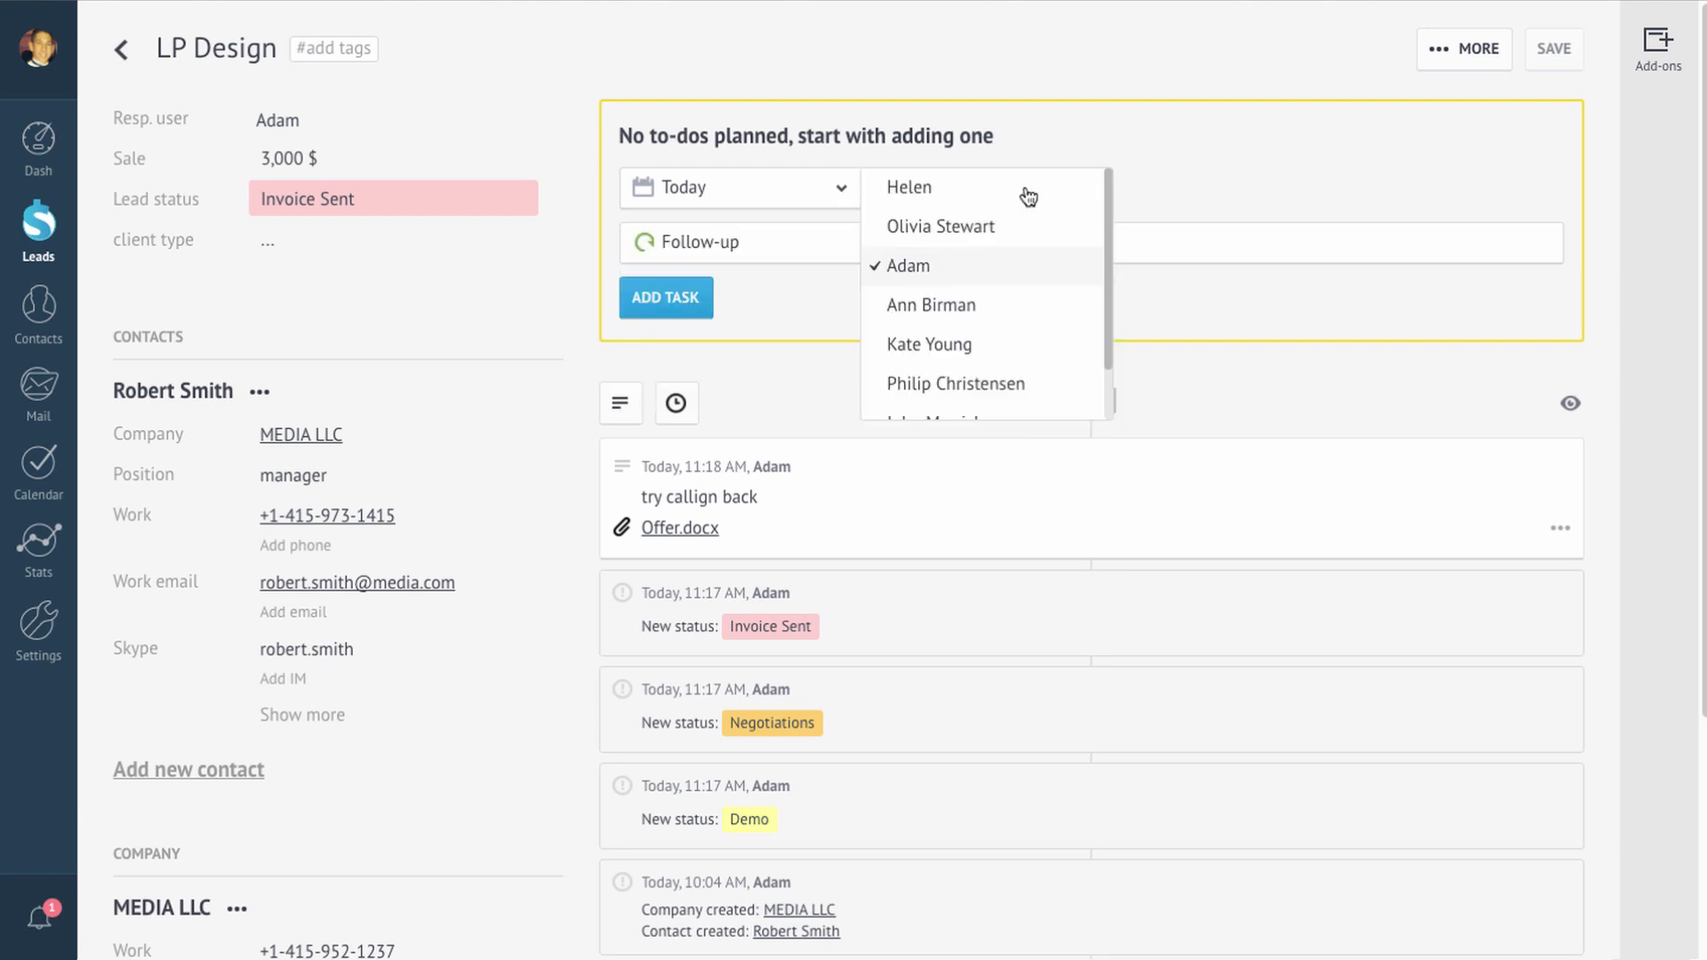
{"action": "left_click", "coordinate": [943, 286]}
{"action": "left_click", "coordinate": [754, 252]}
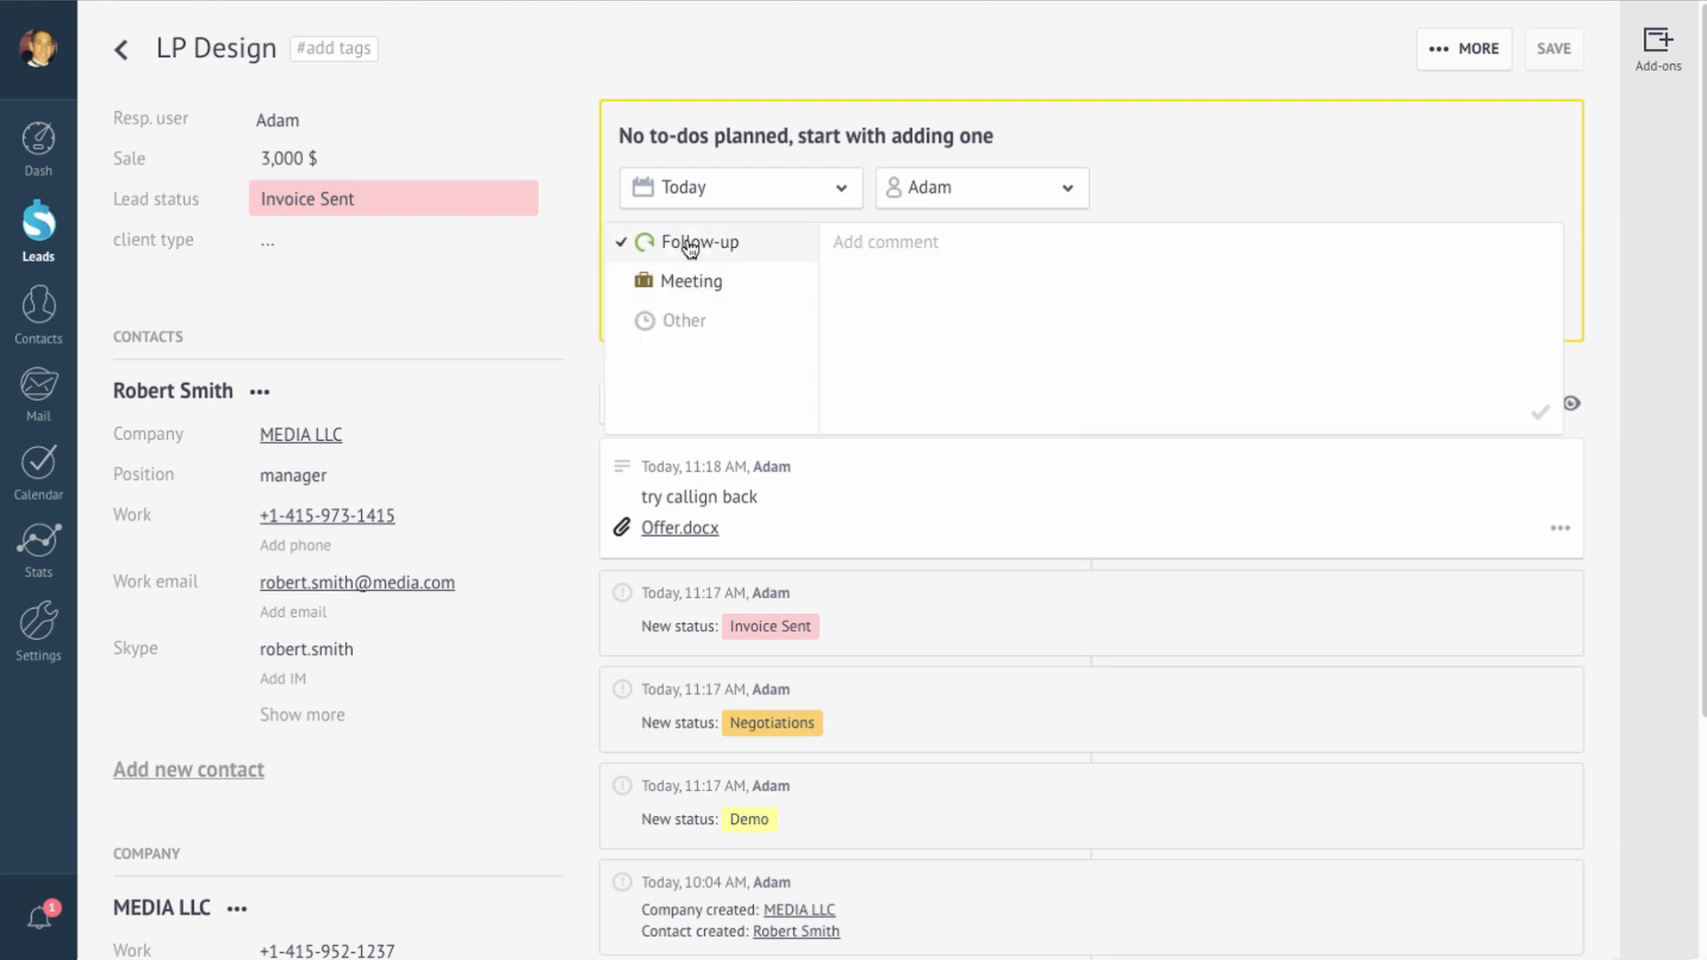
{"action": "left_click", "coordinate": [689, 244]}
{"action": "left_click", "coordinate": [683, 301]}
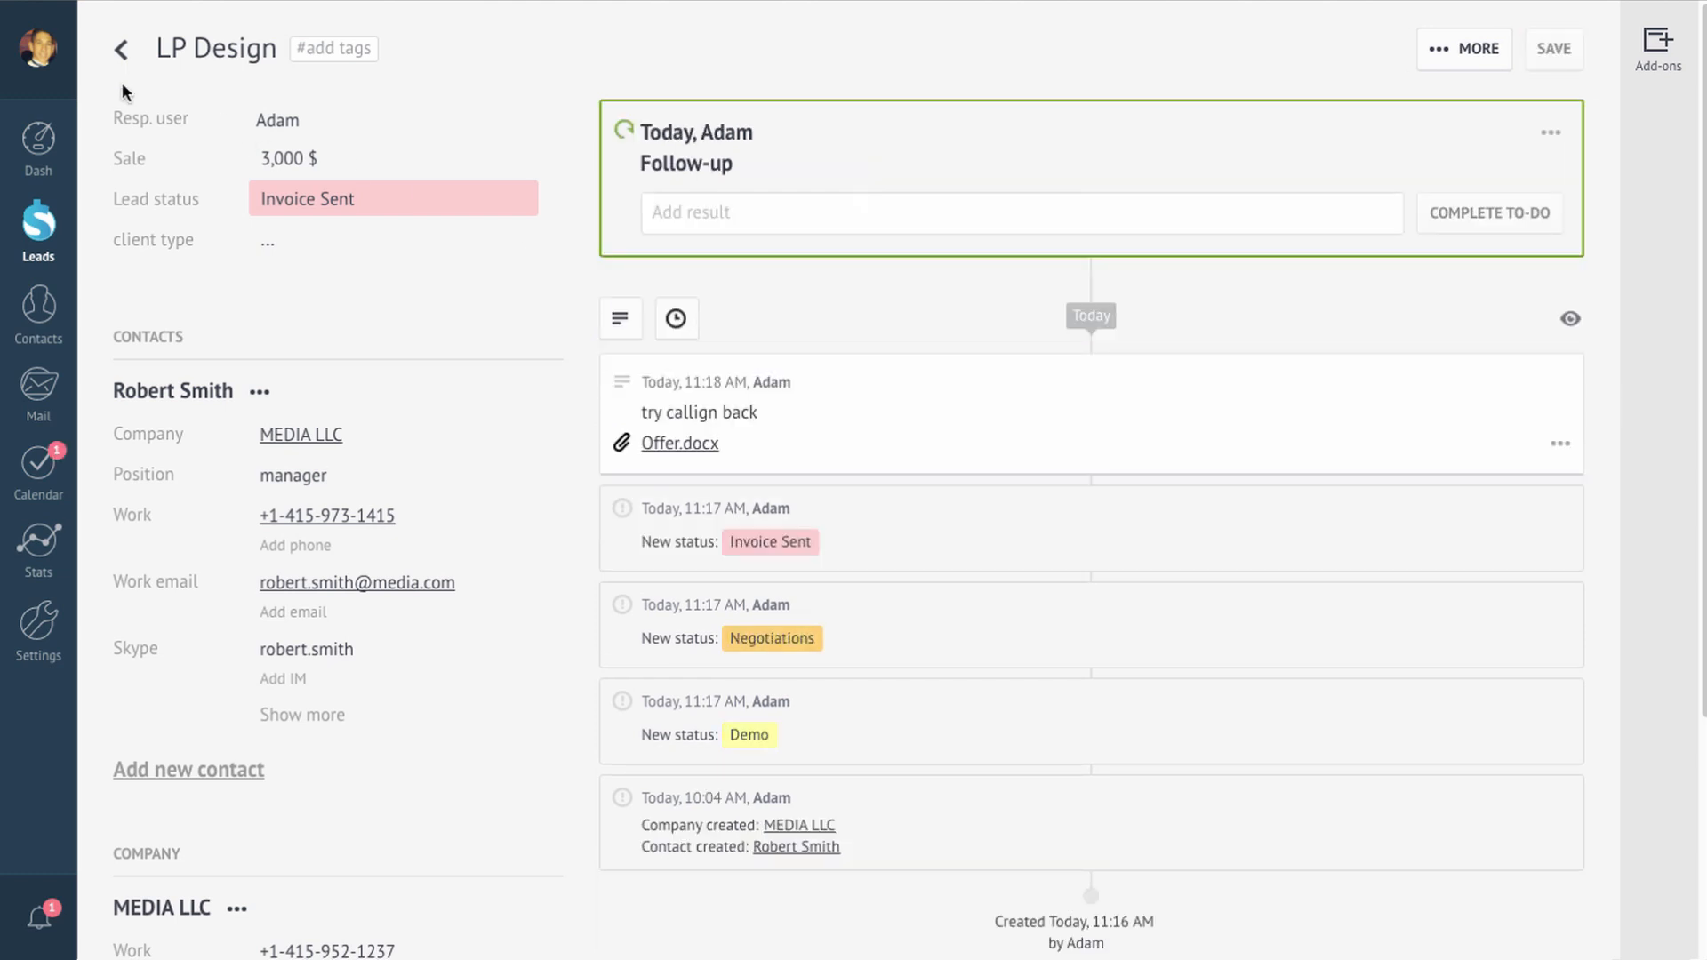
Step: Complete the follow-up with result 'email sent' and schedule the next follow-up for tomorrow
{"action": "left_click", "coordinate": [123, 54]}
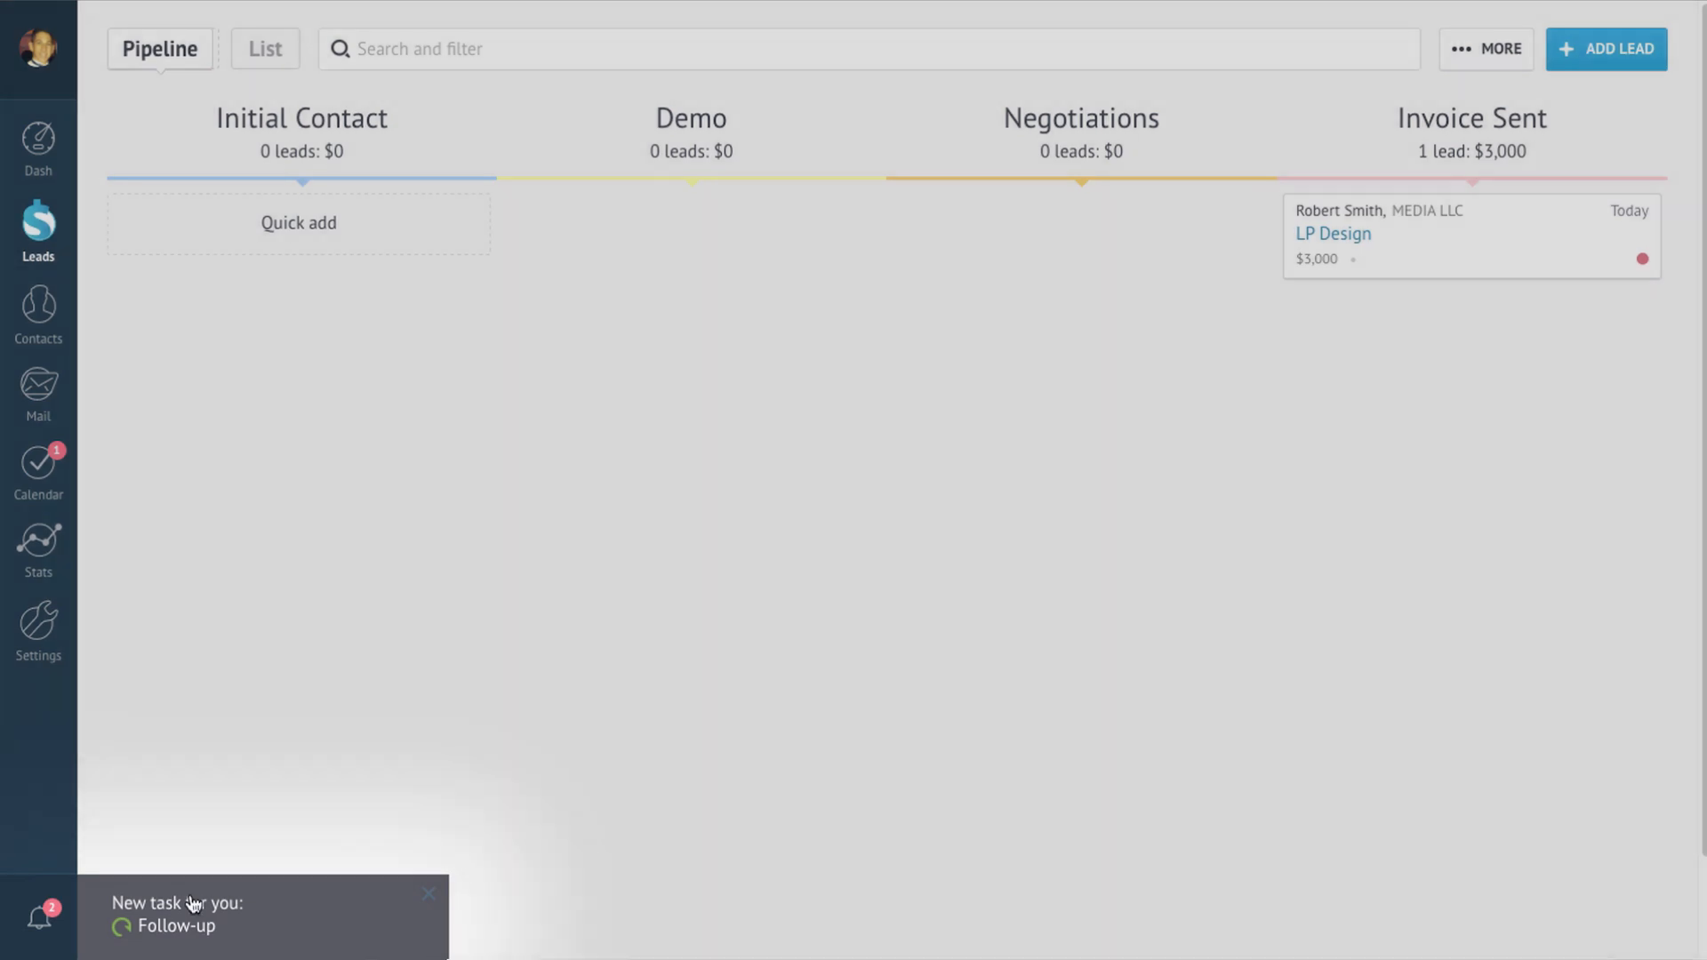
{"action": "left_click", "coordinate": [192, 905]}
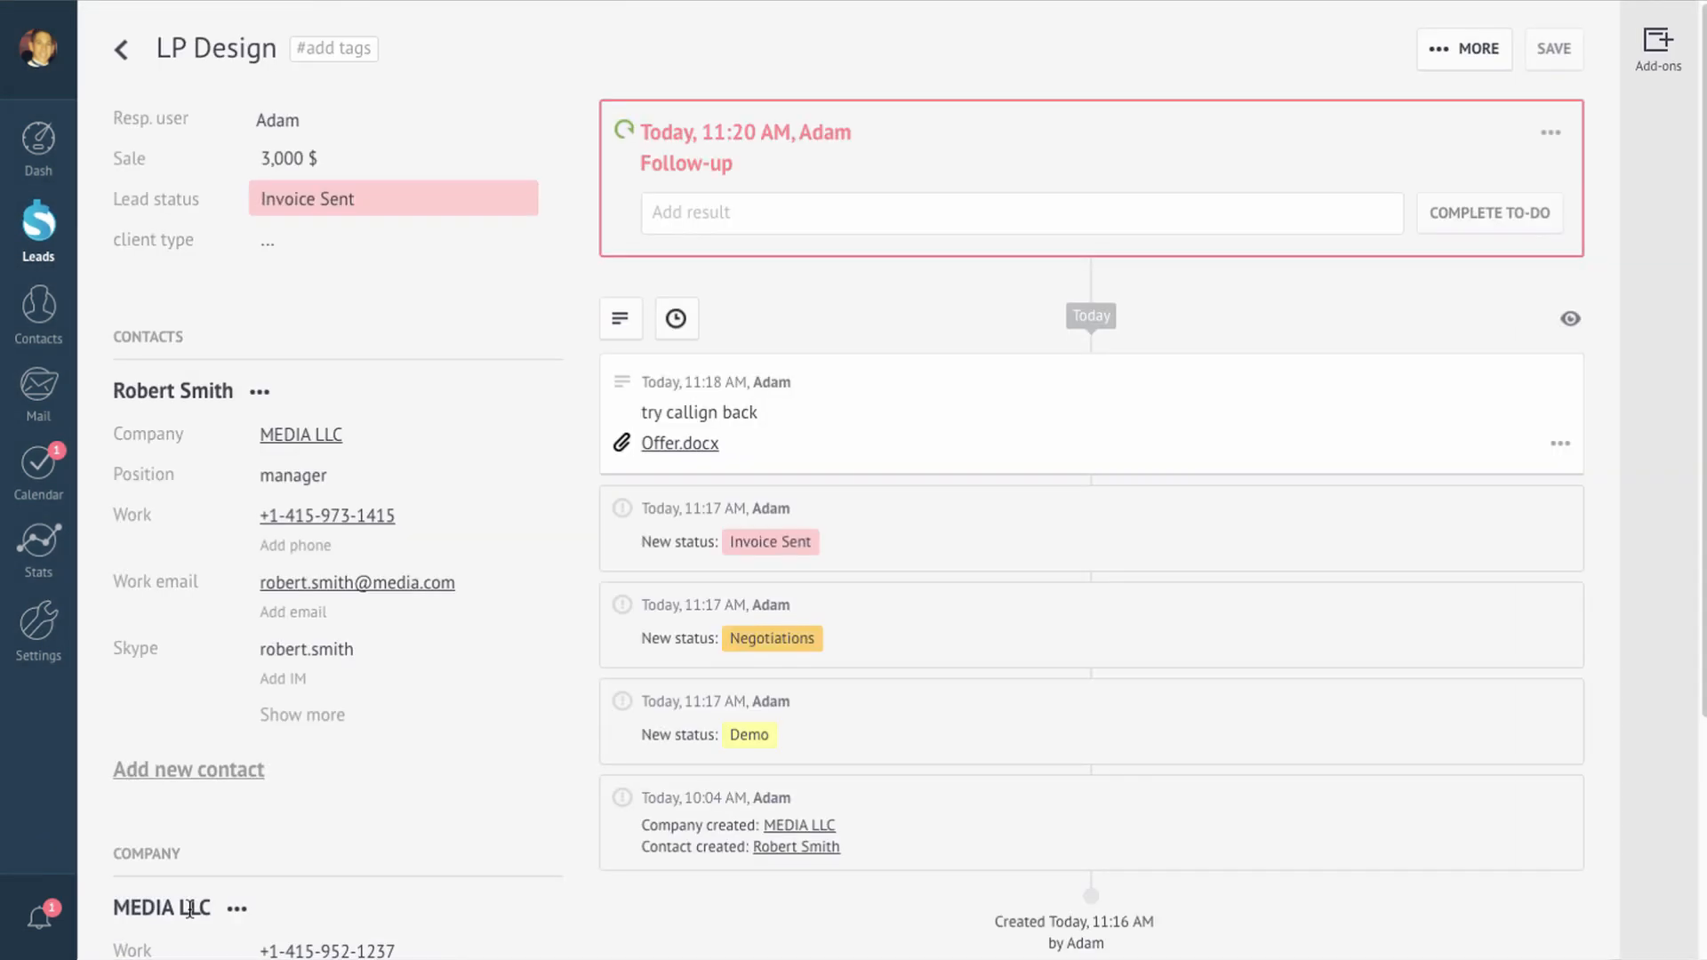
{"action": "left_click", "coordinate": [785, 212]}
{"action": "type", "text": "email sent"}
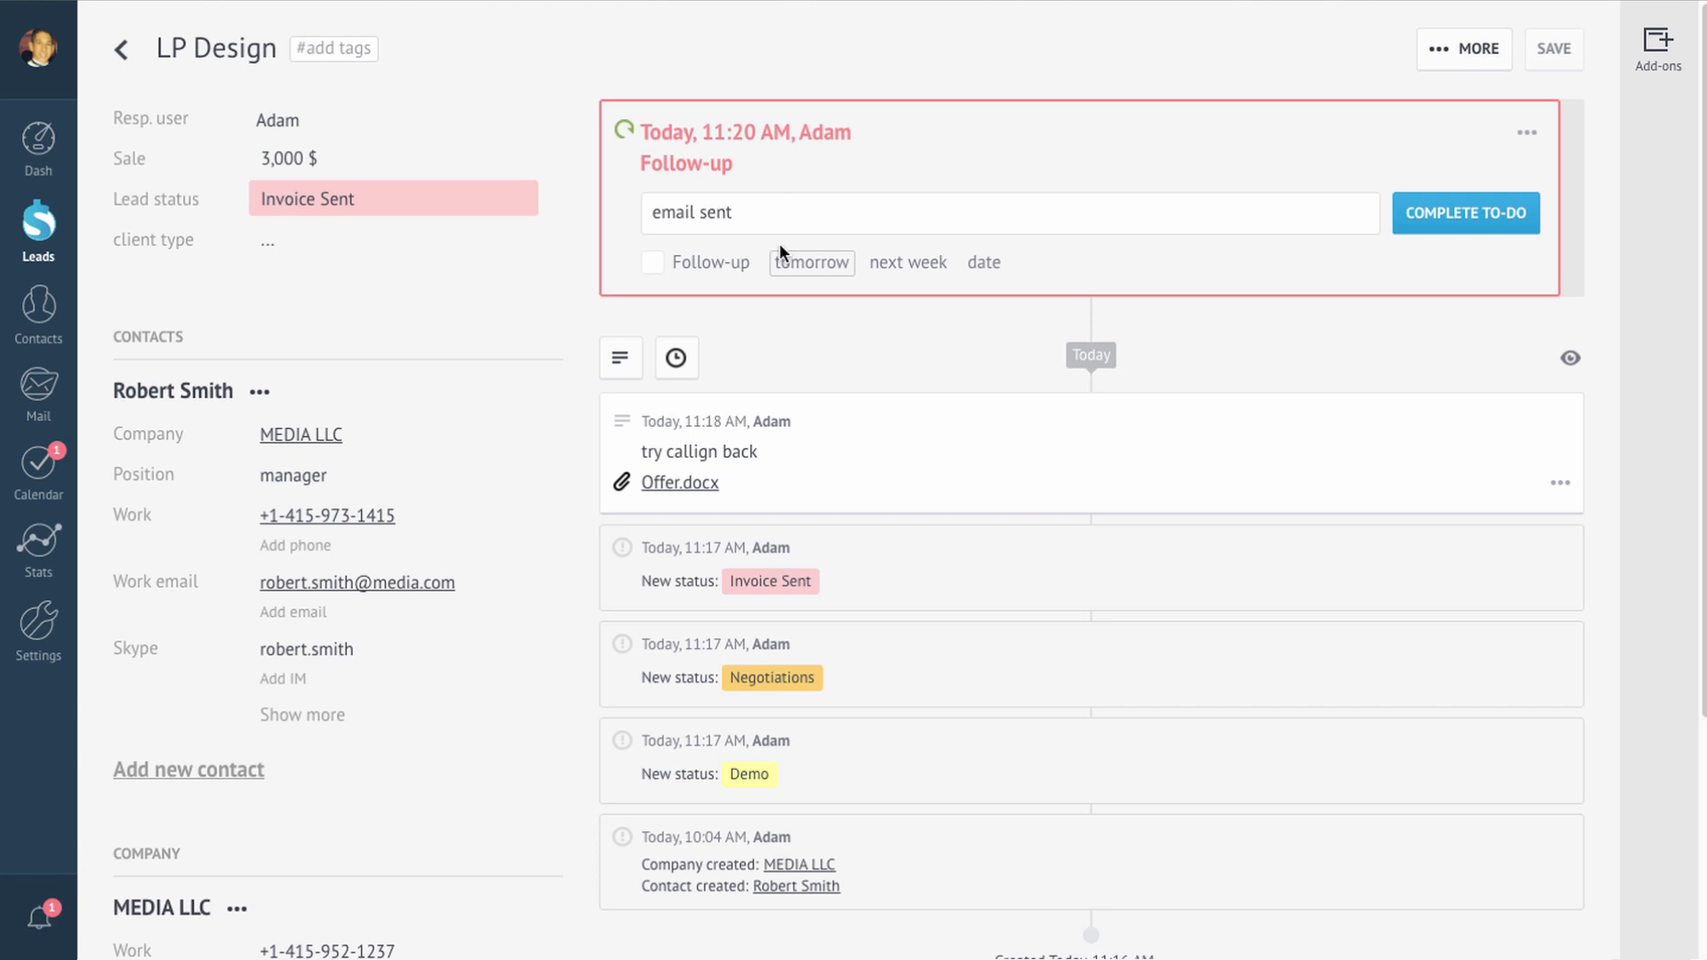
{"action": "left_click", "coordinate": [655, 263]}
{"action": "left_click", "coordinate": [811, 263]}
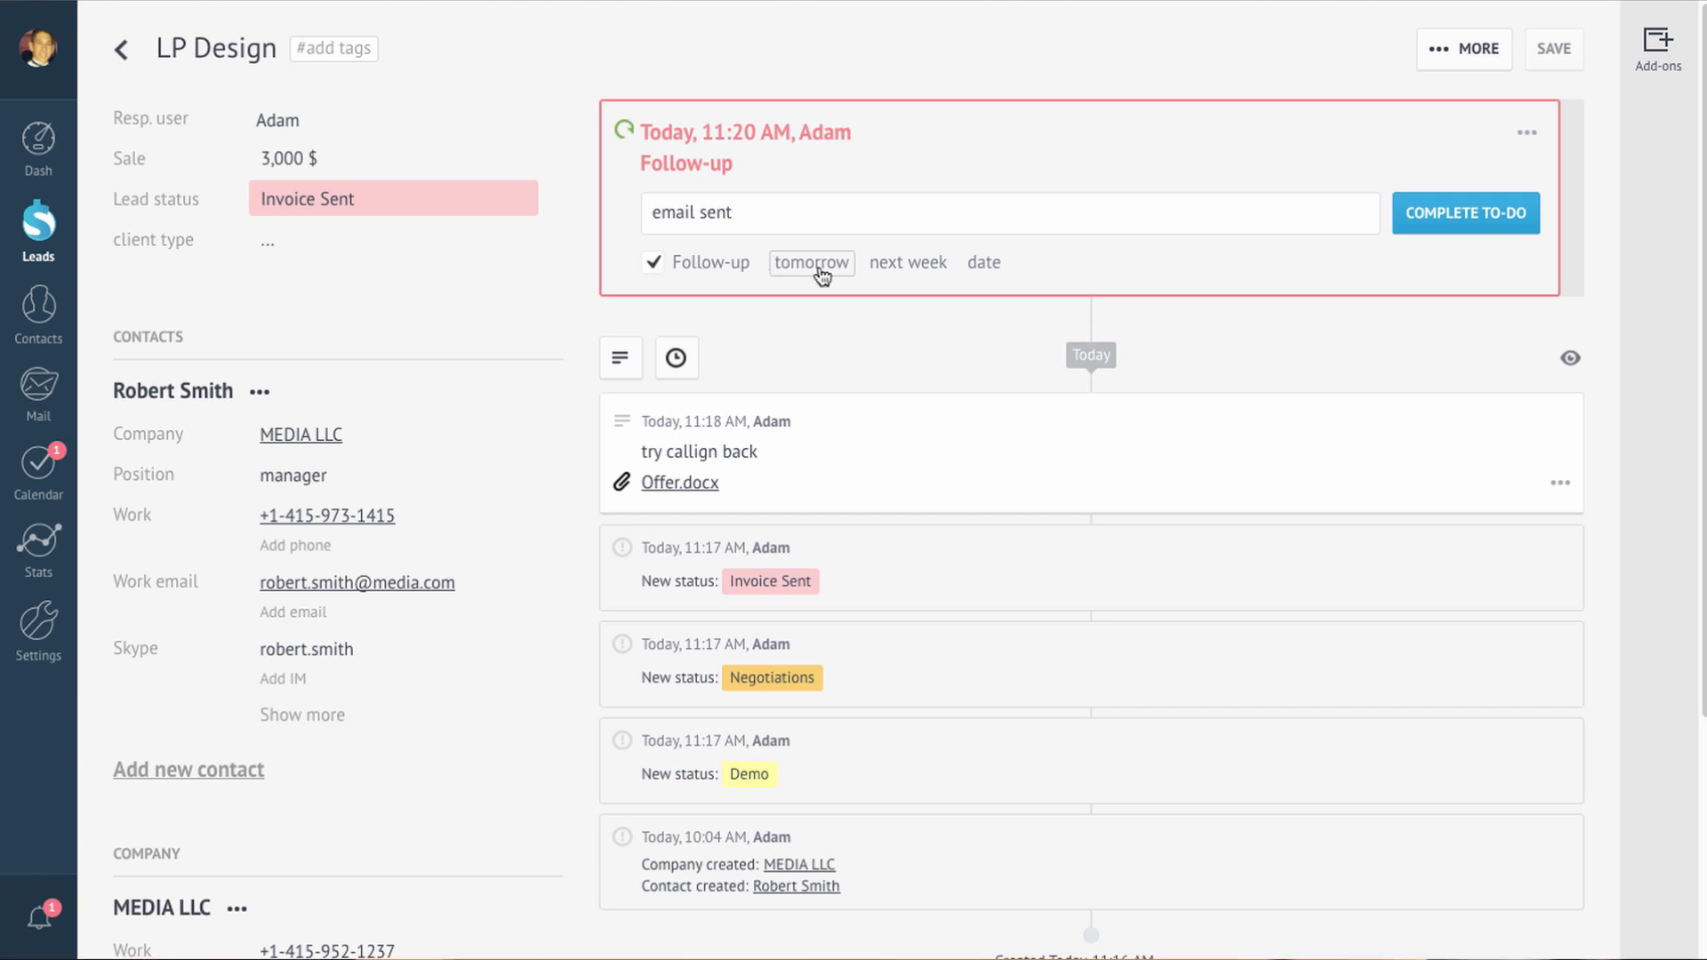
{"action": "left_click", "coordinate": [1460, 217]}
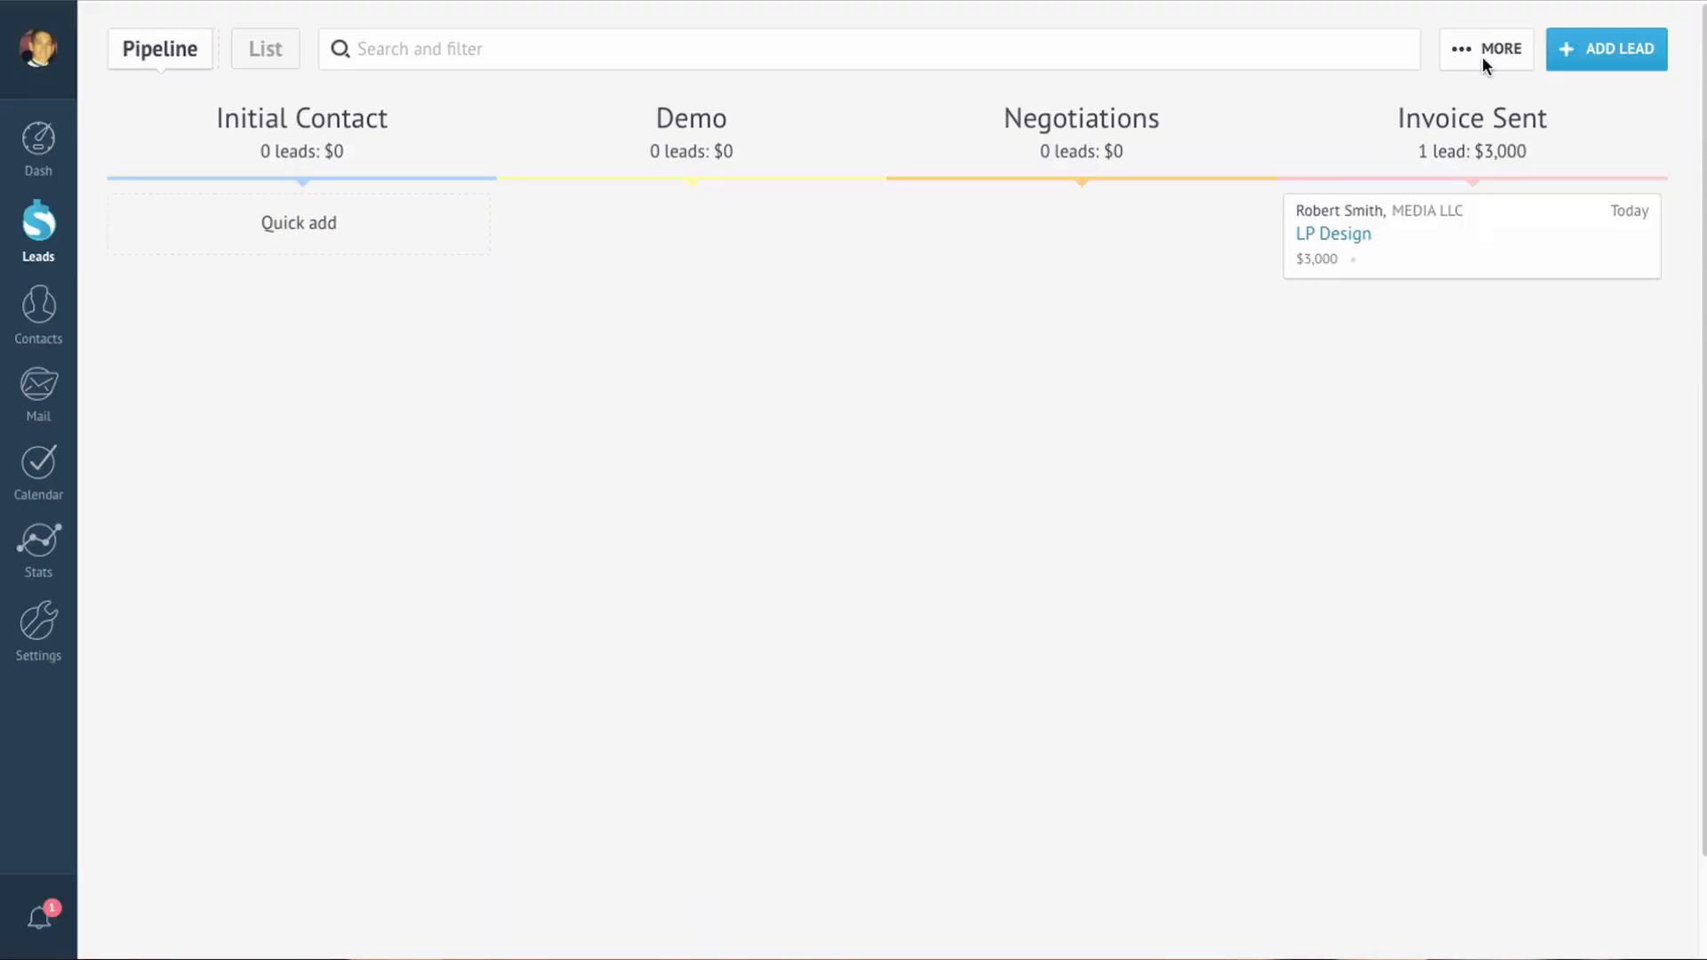
Step: Import leads from Import for demo.csv, bringing Initial Contact to 9 leads worth $41,643
{"action": "left_click", "coordinate": [1481, 56]}
{"action": "left_click", "coordinate": [676, 656]}
{"action": "left_click", "coordinate": [656, 616]}
{"action": "left_click", "coordinate": [745, 35]}
{"action": "left_click", "coordinate": [1215, 818]}
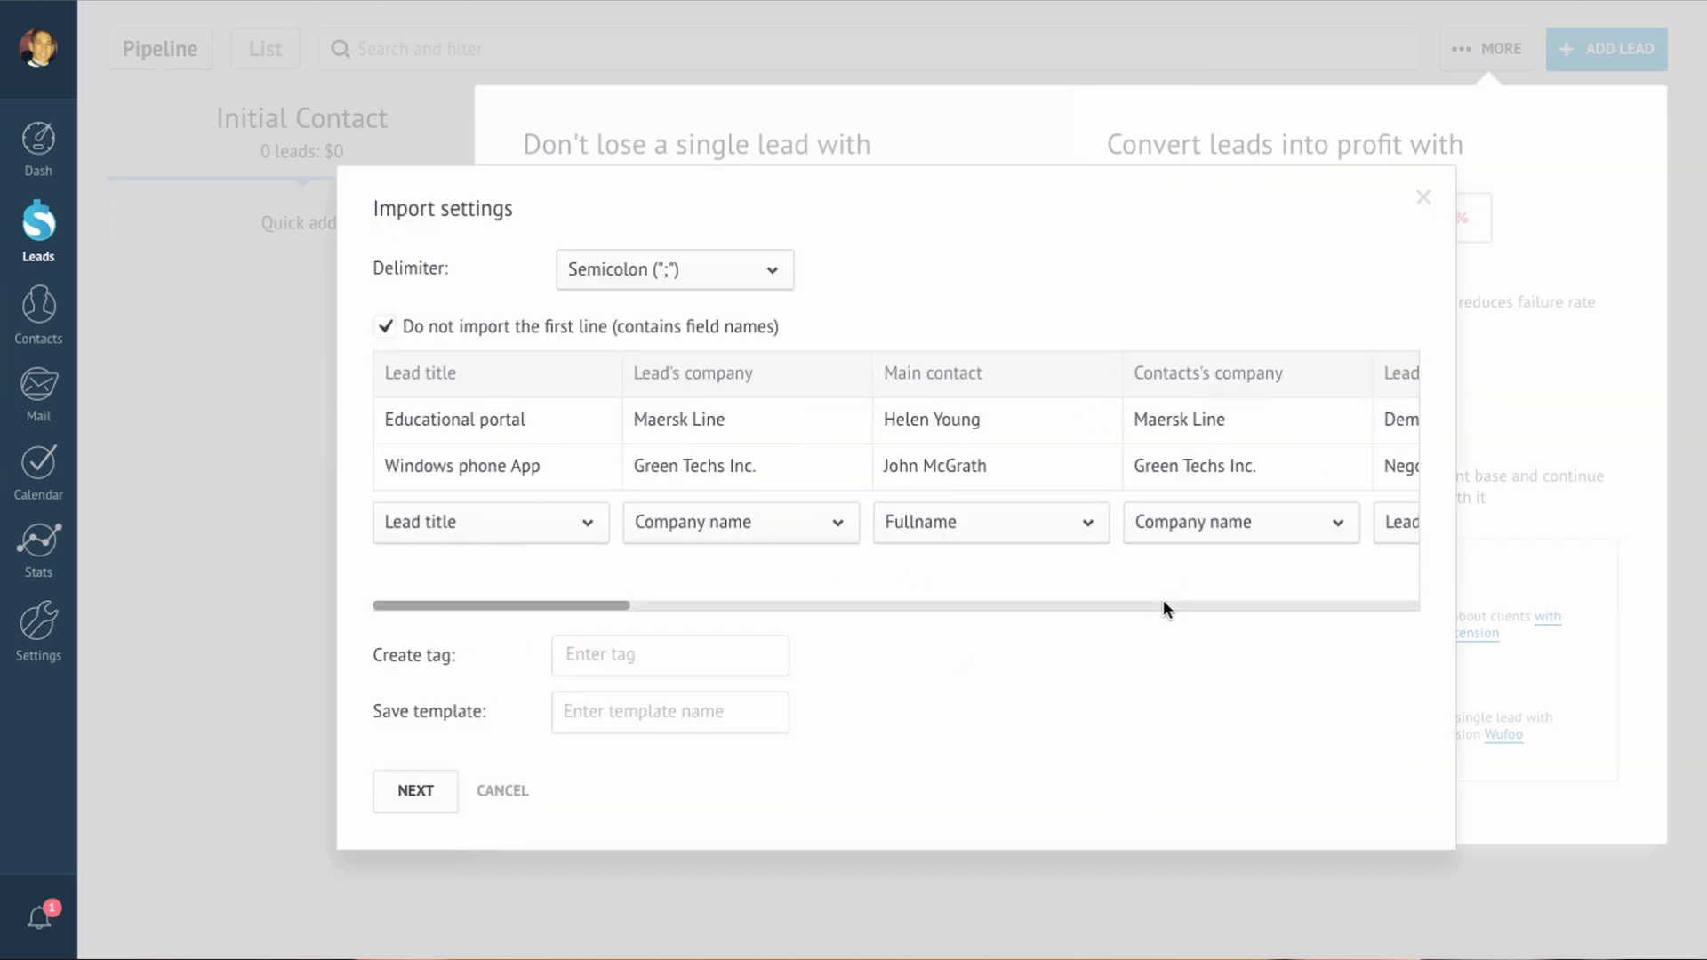
{"action": "left_click", "coordinate": [389, 790]}
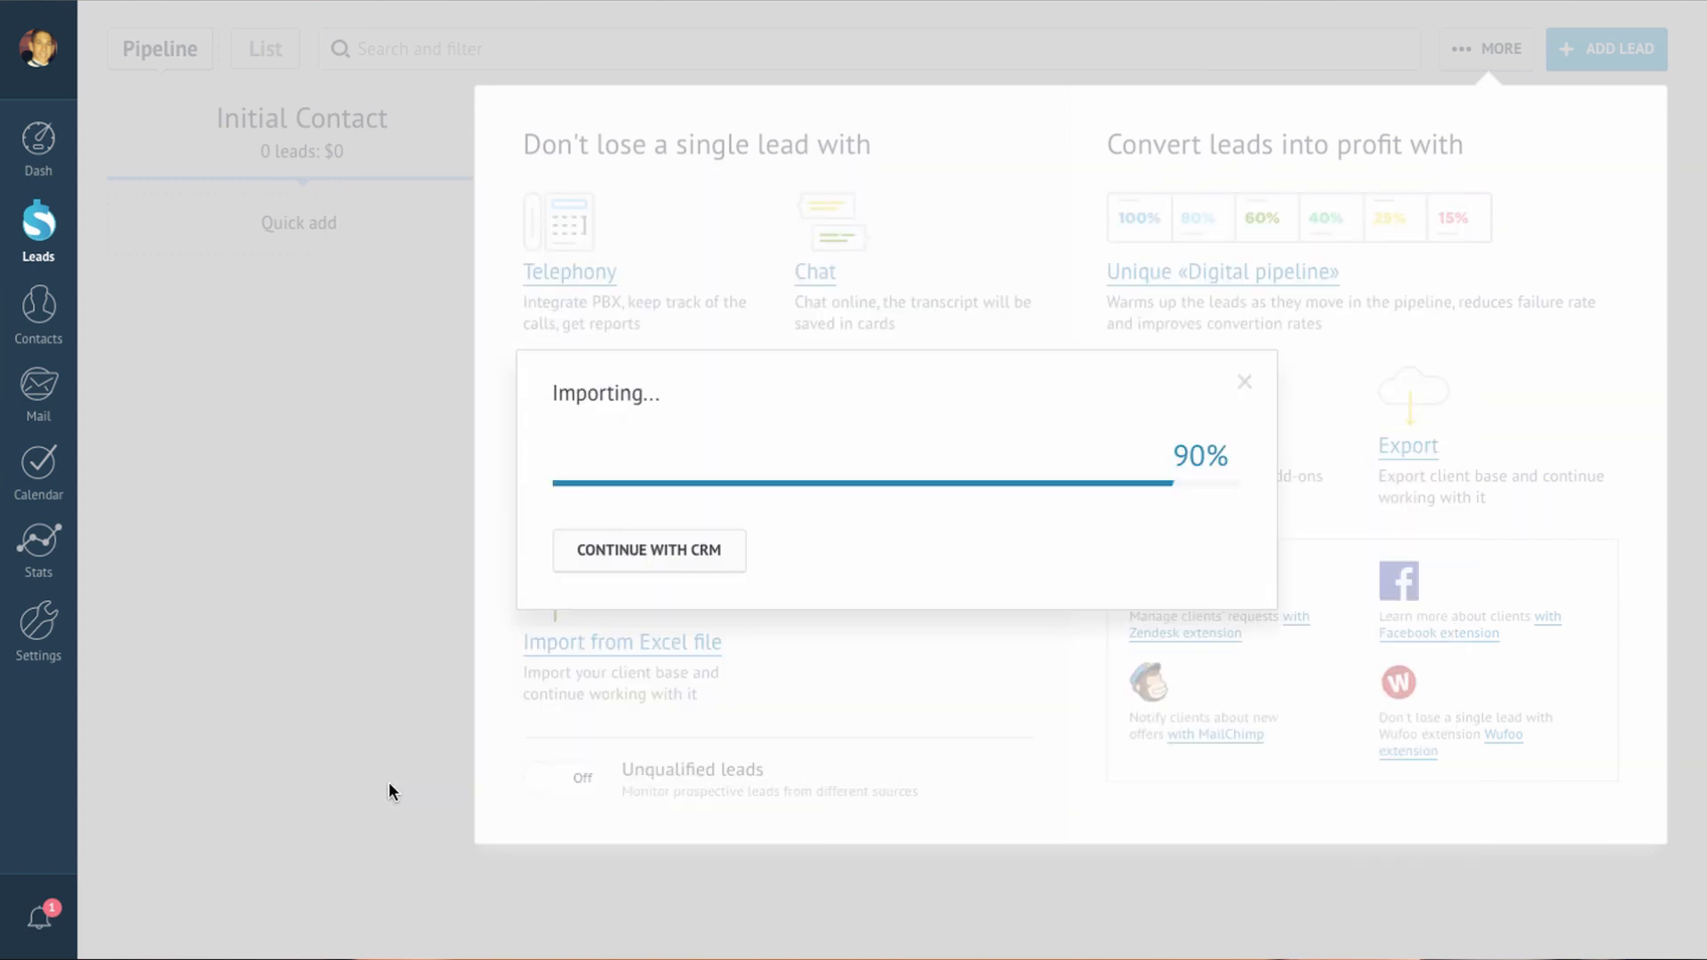
{"action": "left_click", "coordinate": [652, 579]}
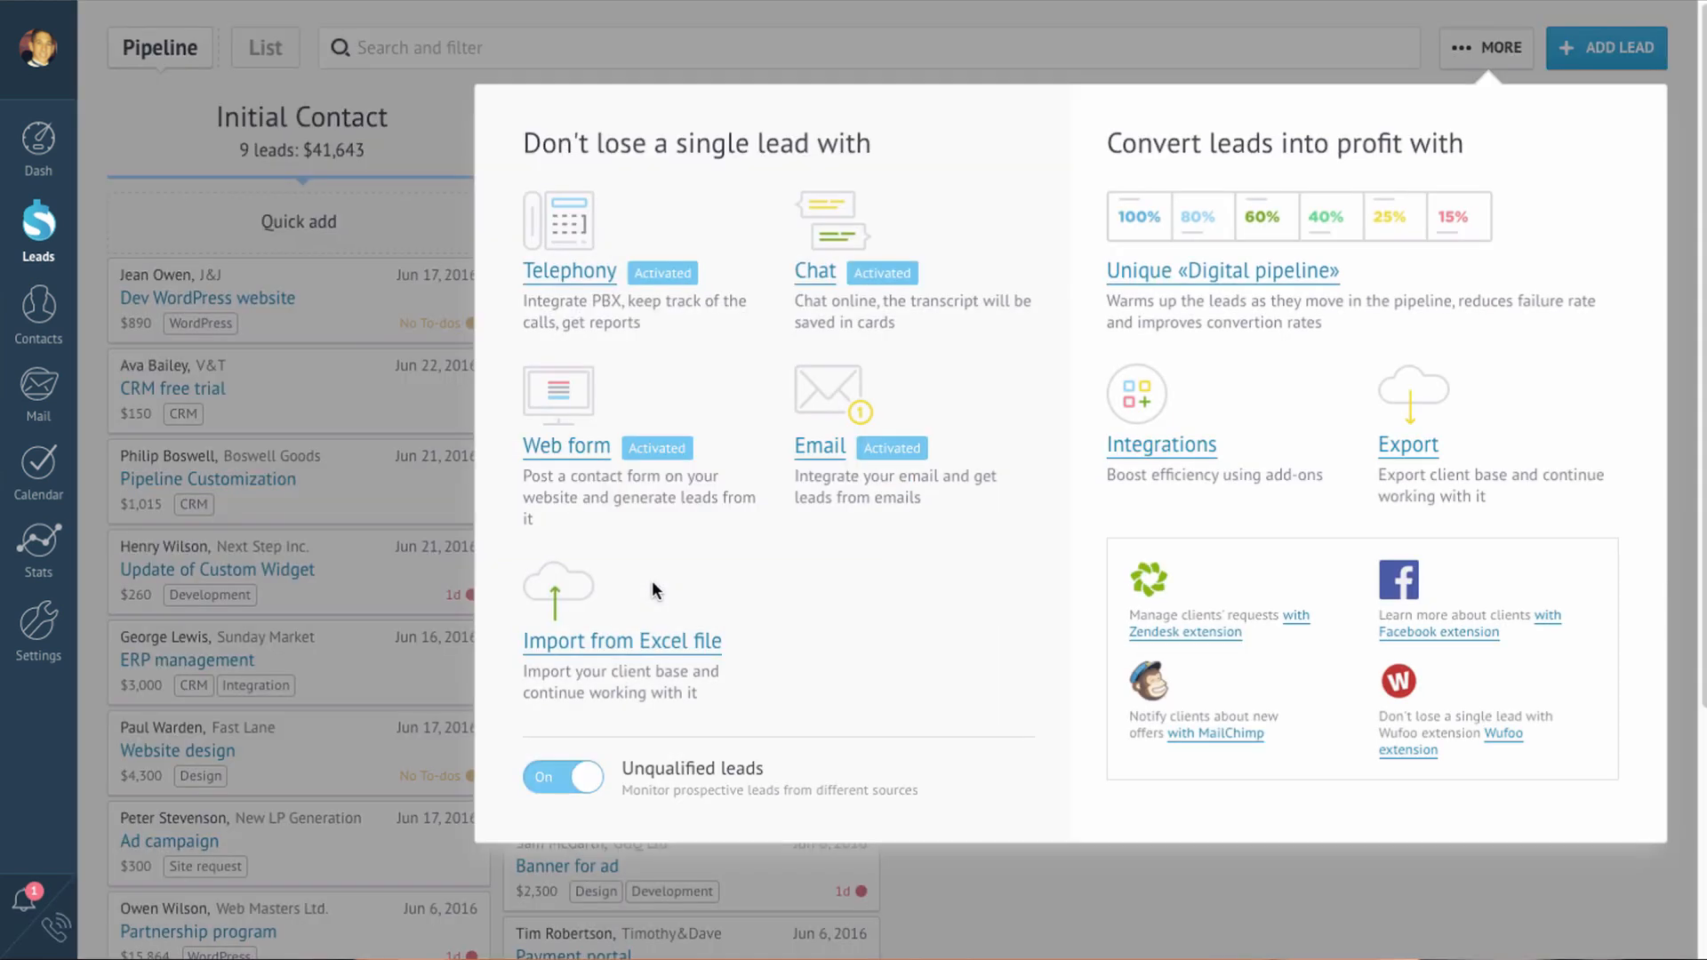
{"action": "left_click", "coordinate": [437, 81]}
{"action": "left_click", "coordinate": [437, 50]}
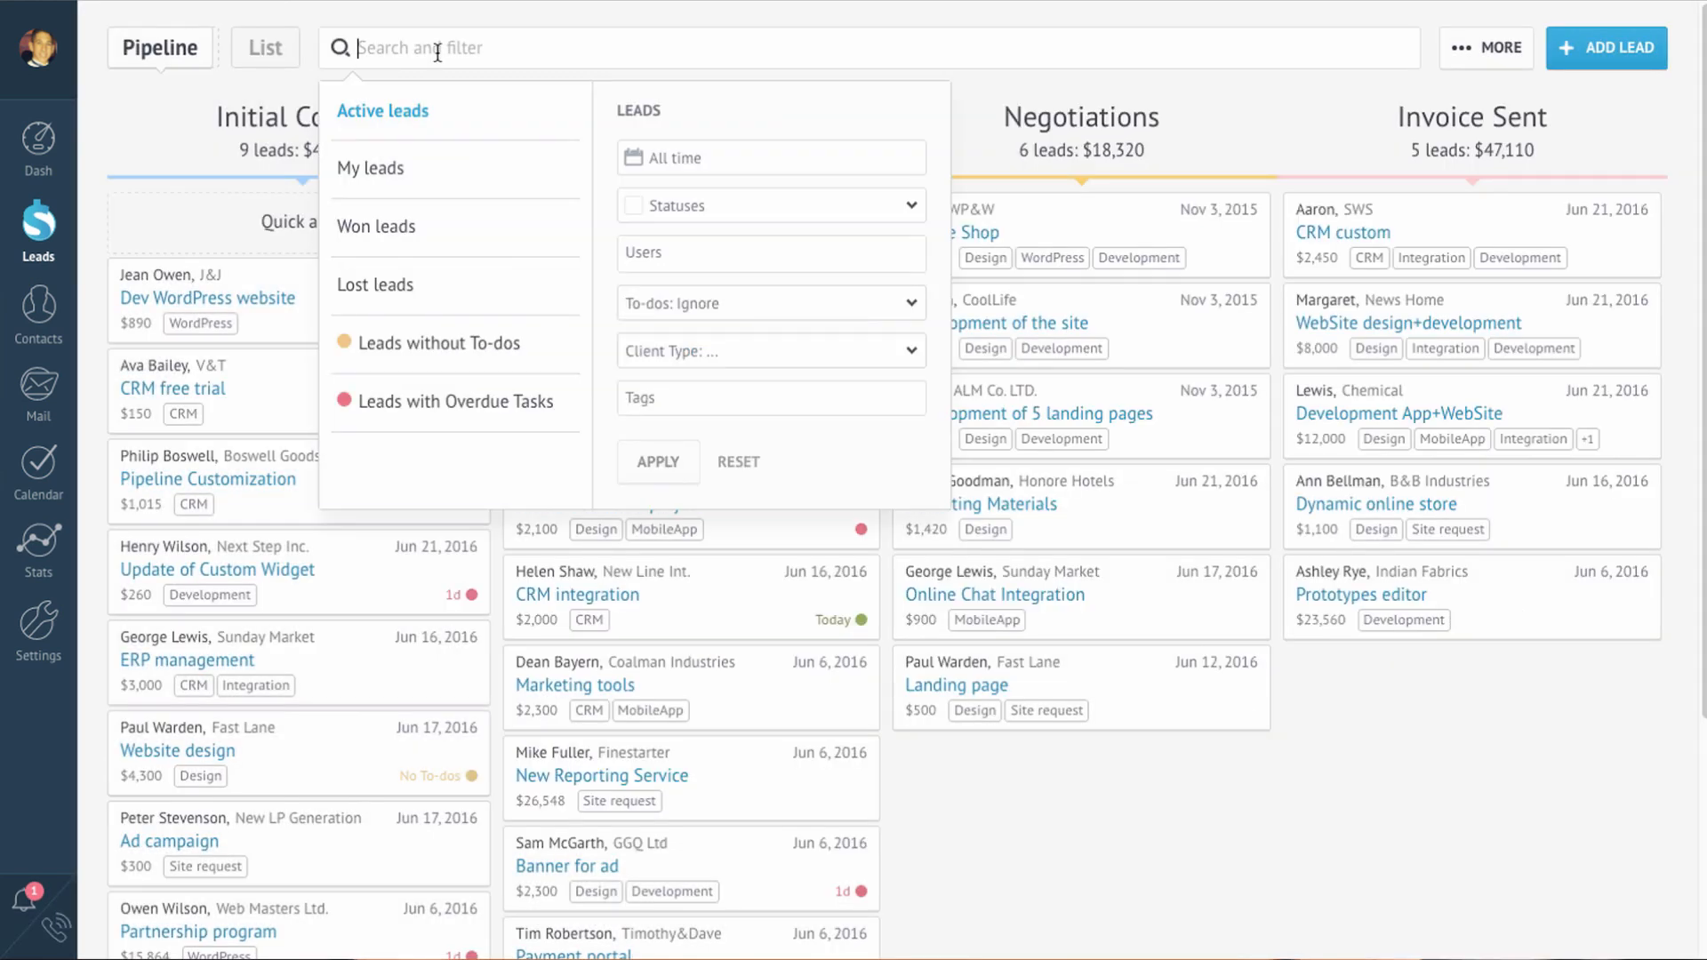
Step: Filter leads to the Demo status and one user, and save it as a named preset
{"action": "left_click", "coordinate": [756, 220]}
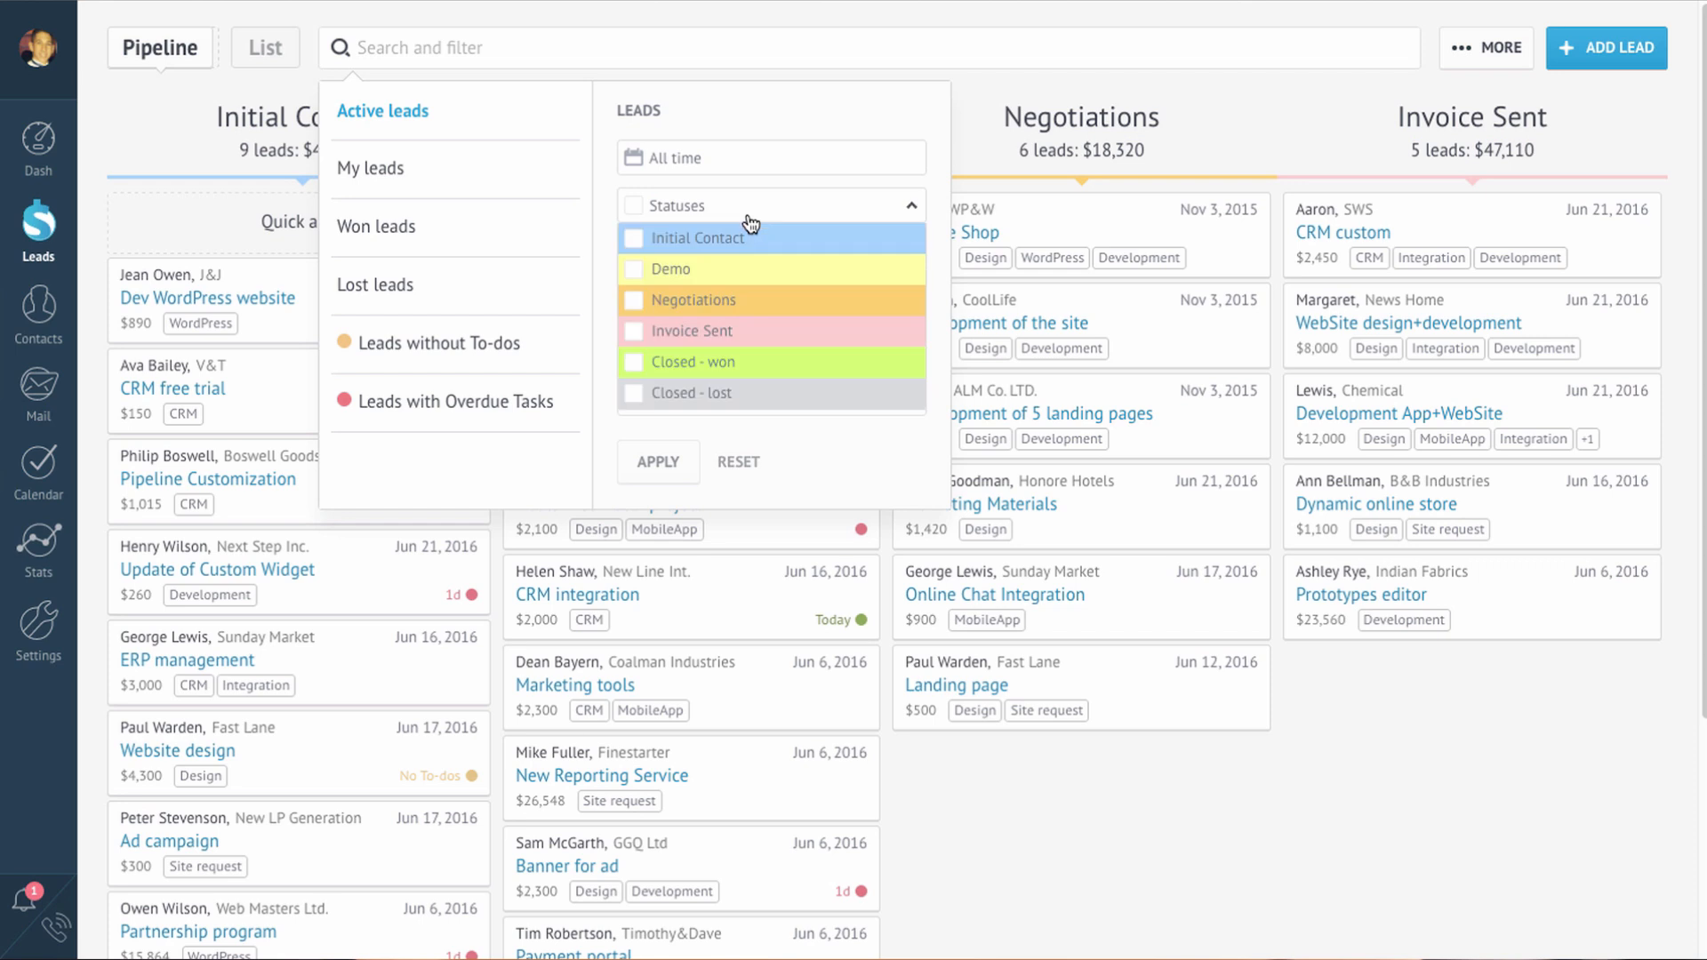
{"action": "left_click", "coordinate": [690, 278]}
{"action": "left_click", "coordinate": [596, 275]}
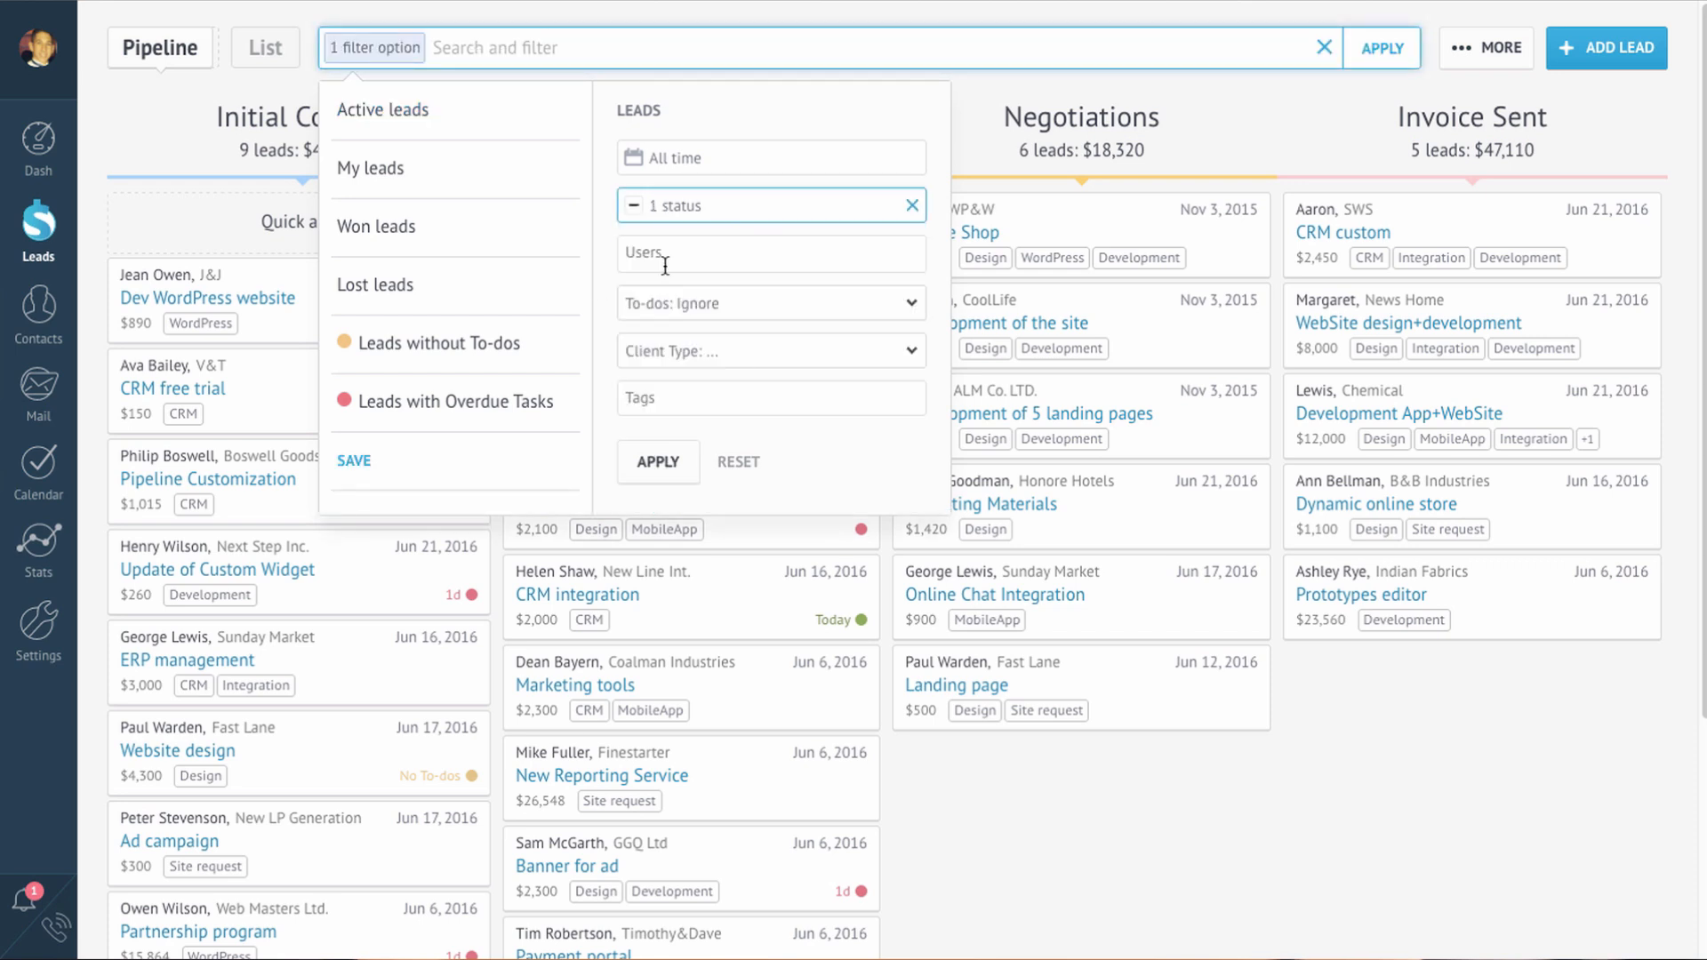
{"action": "left_click", "coordinate": [665, 267]}
{"action": "left_click", "coordinate": [827, 472]}
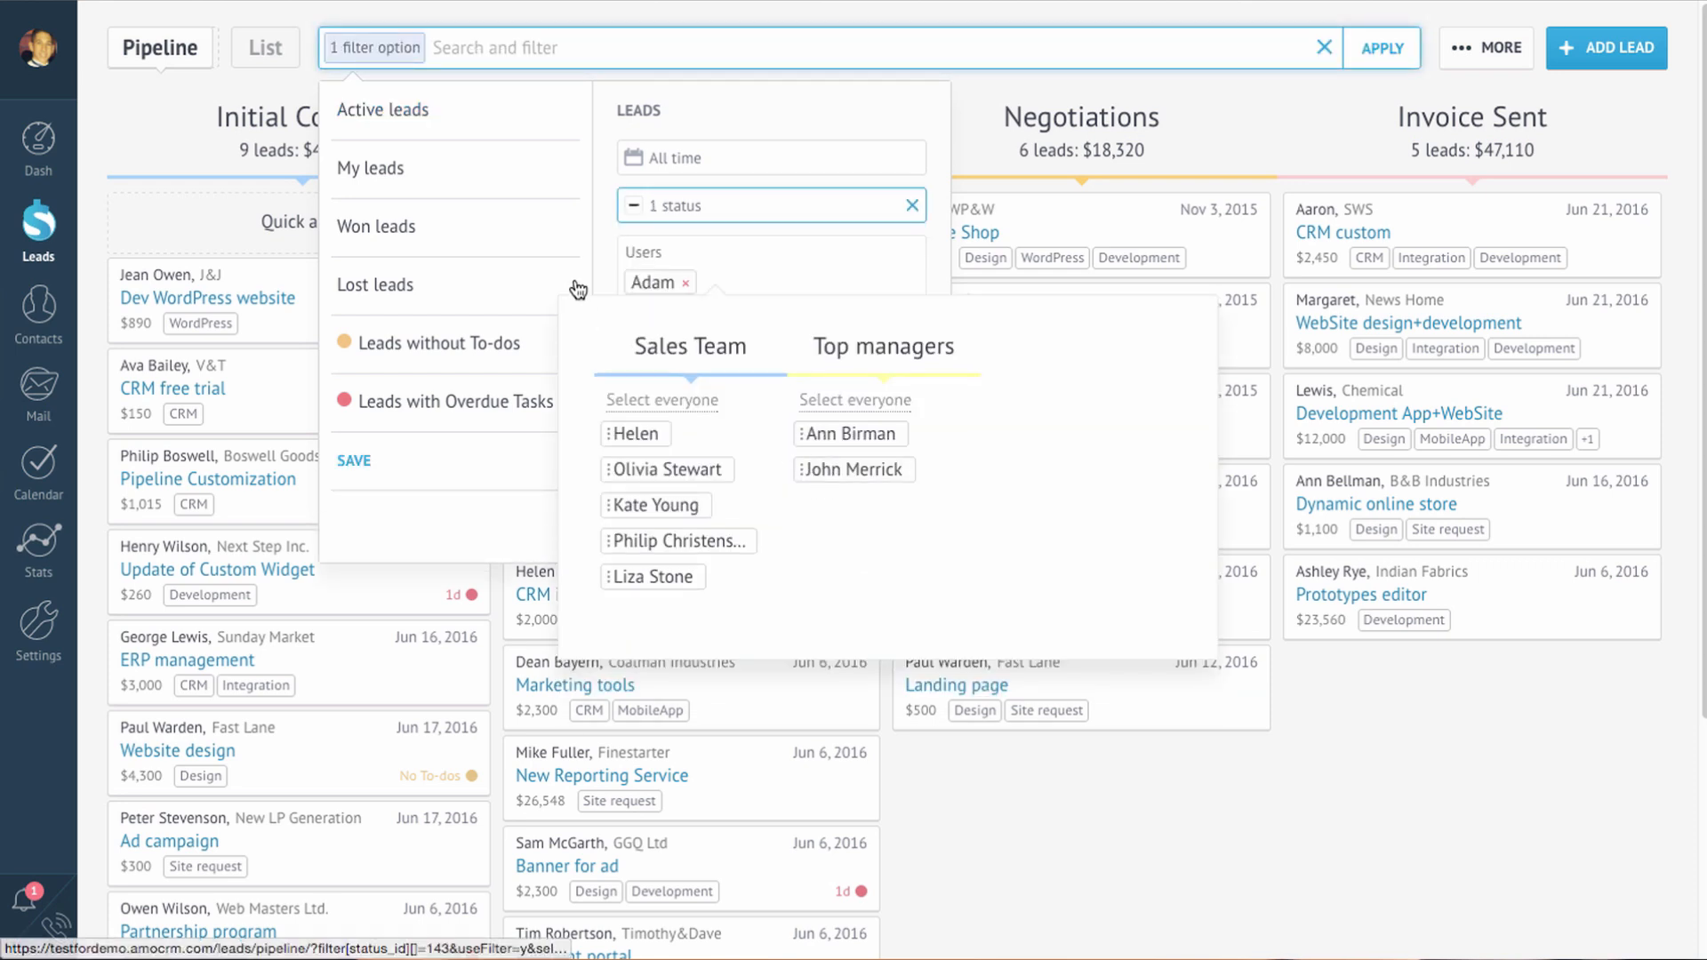
{"action": "left_click", "coordinate": [412, 460]}
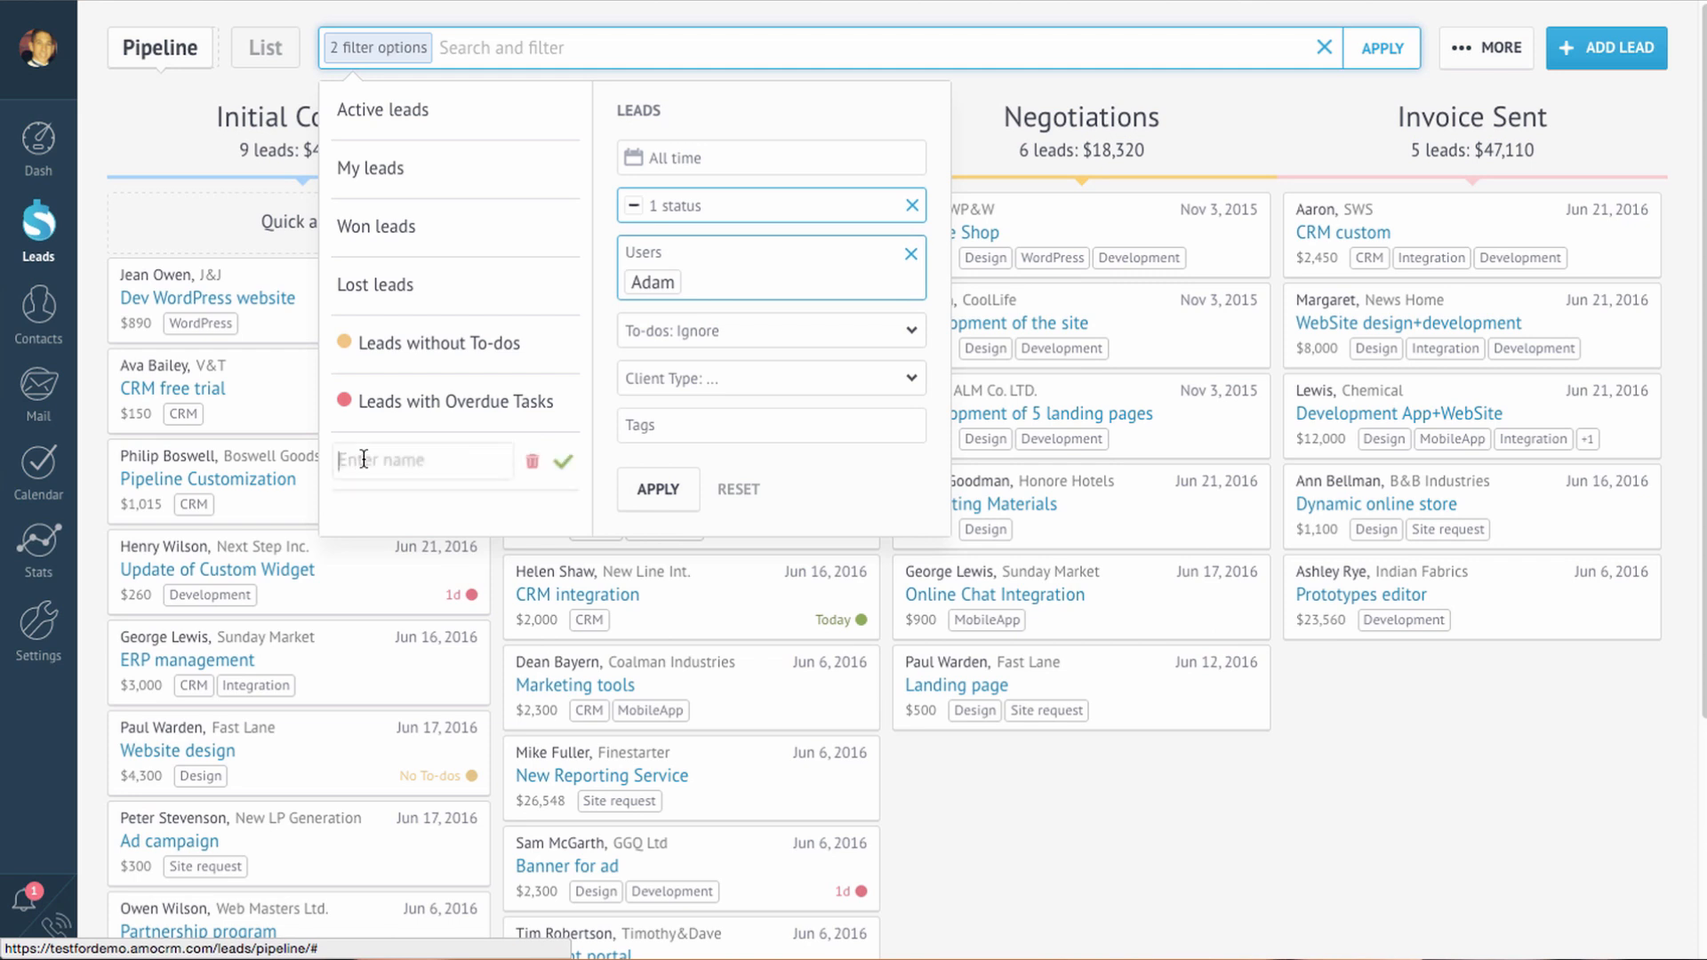
{"action": "type", "text": "Adam Demo"}
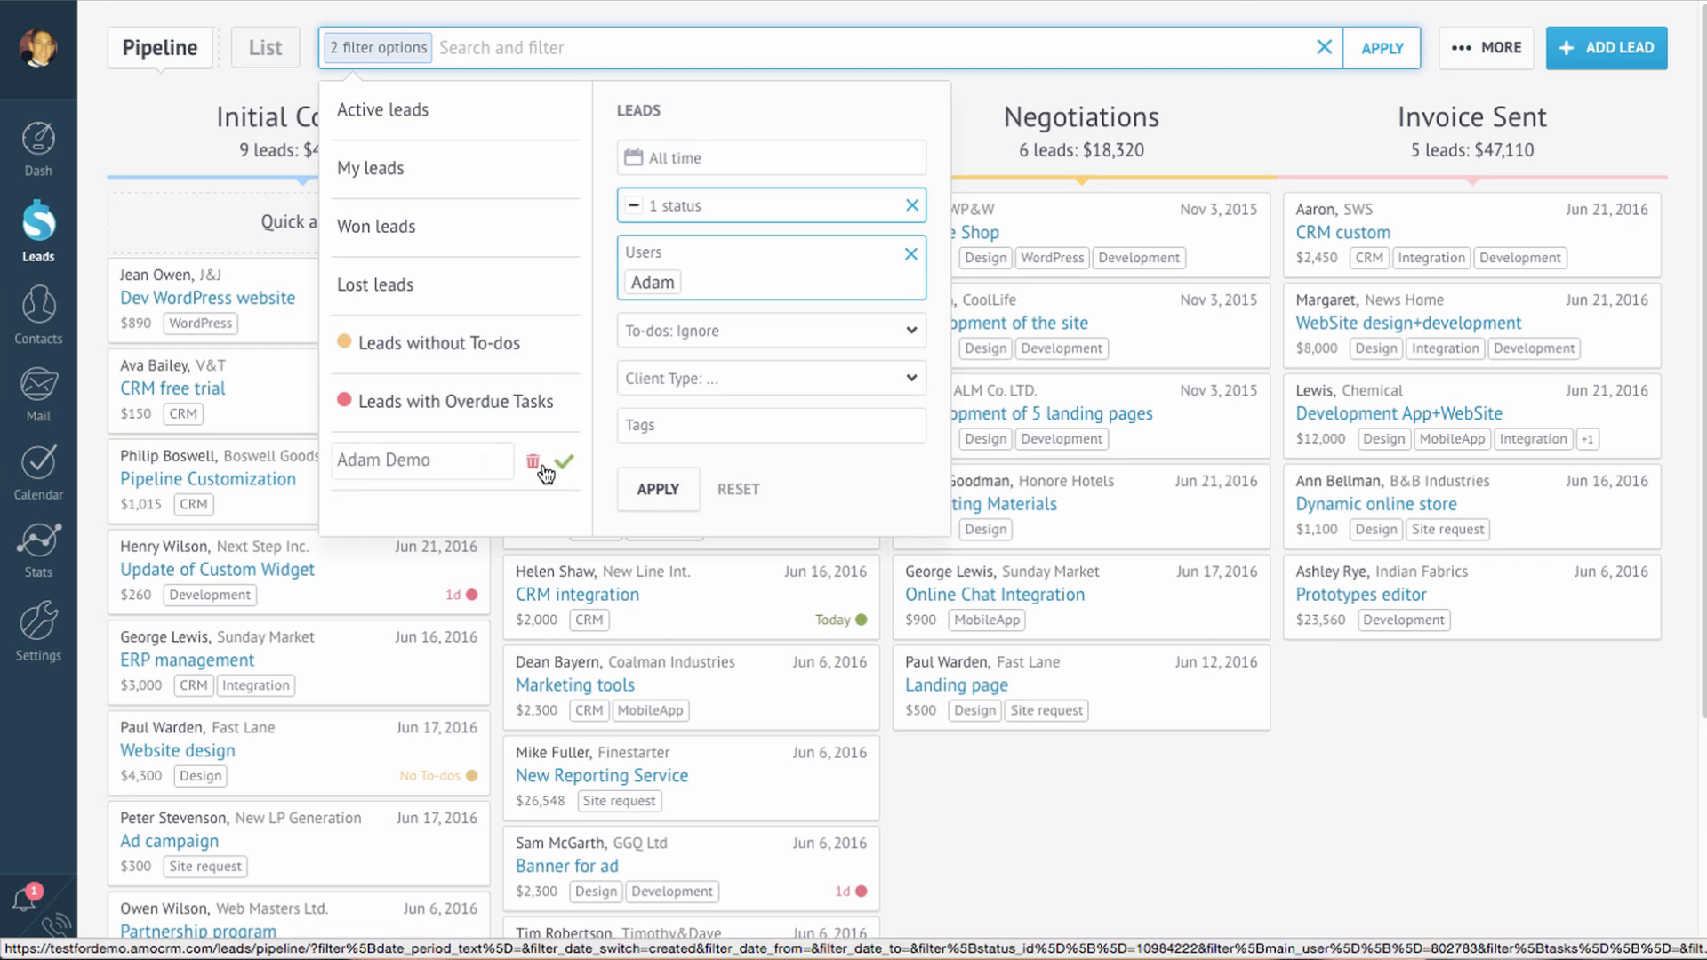
{"action": "left_click", "coordinate": [564, 461]}
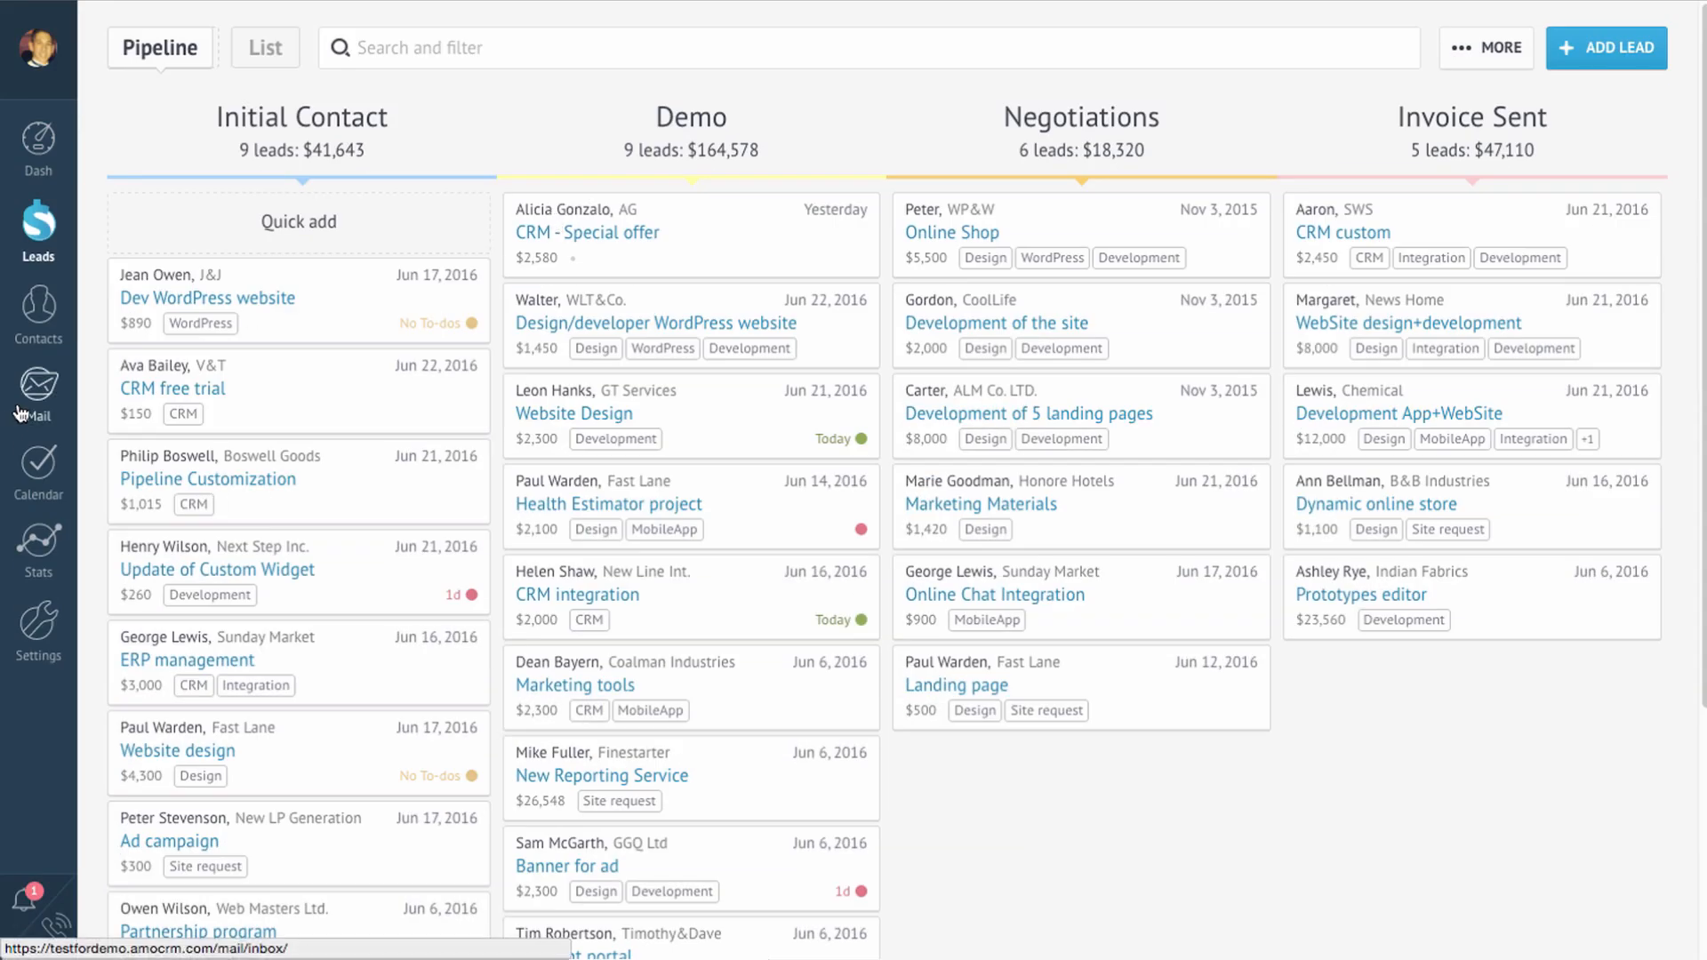
Step: Connect the Gmail mailbox using its address and password, then return to the leads pipeline
{"action": "left_click", "coordinate": [18, 412]}
{"action": "left_click", "coordinate": [588, 368]}
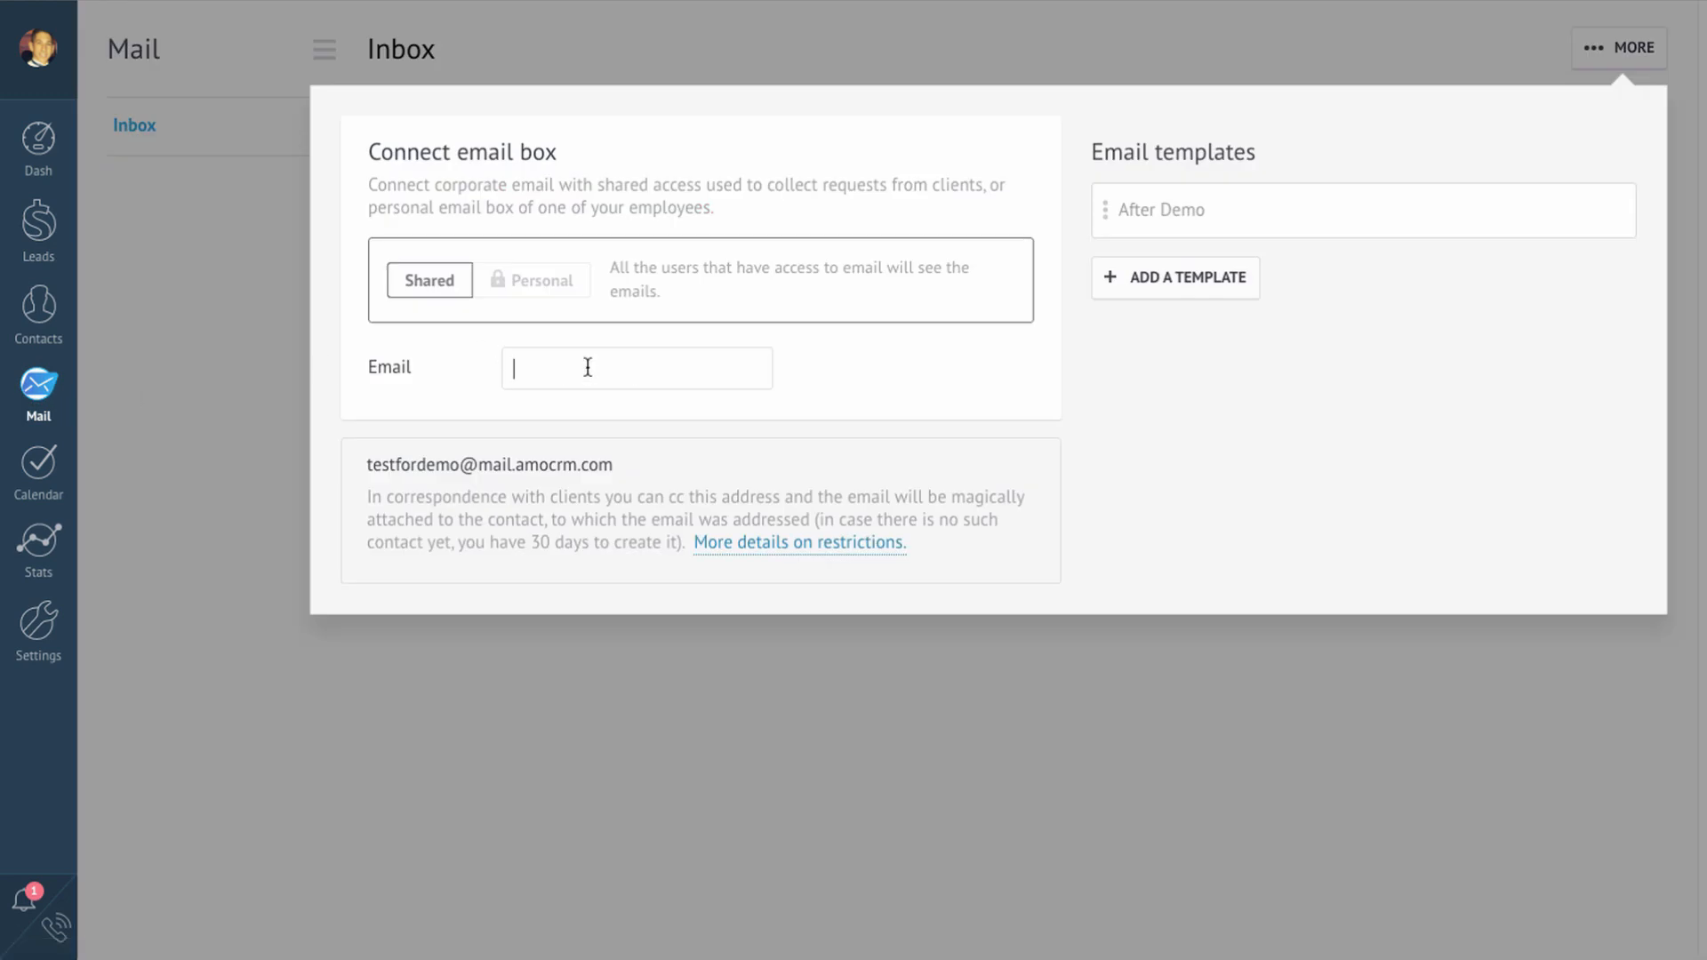
{"action": "left_click", "coordinate": [532, 423]}
{"action": "key", "text": "ctrl+v"}
{"action": "left_click", "coordinate": [514, 480]}
{"action": "left_click", "coordinate": [524, 580]}
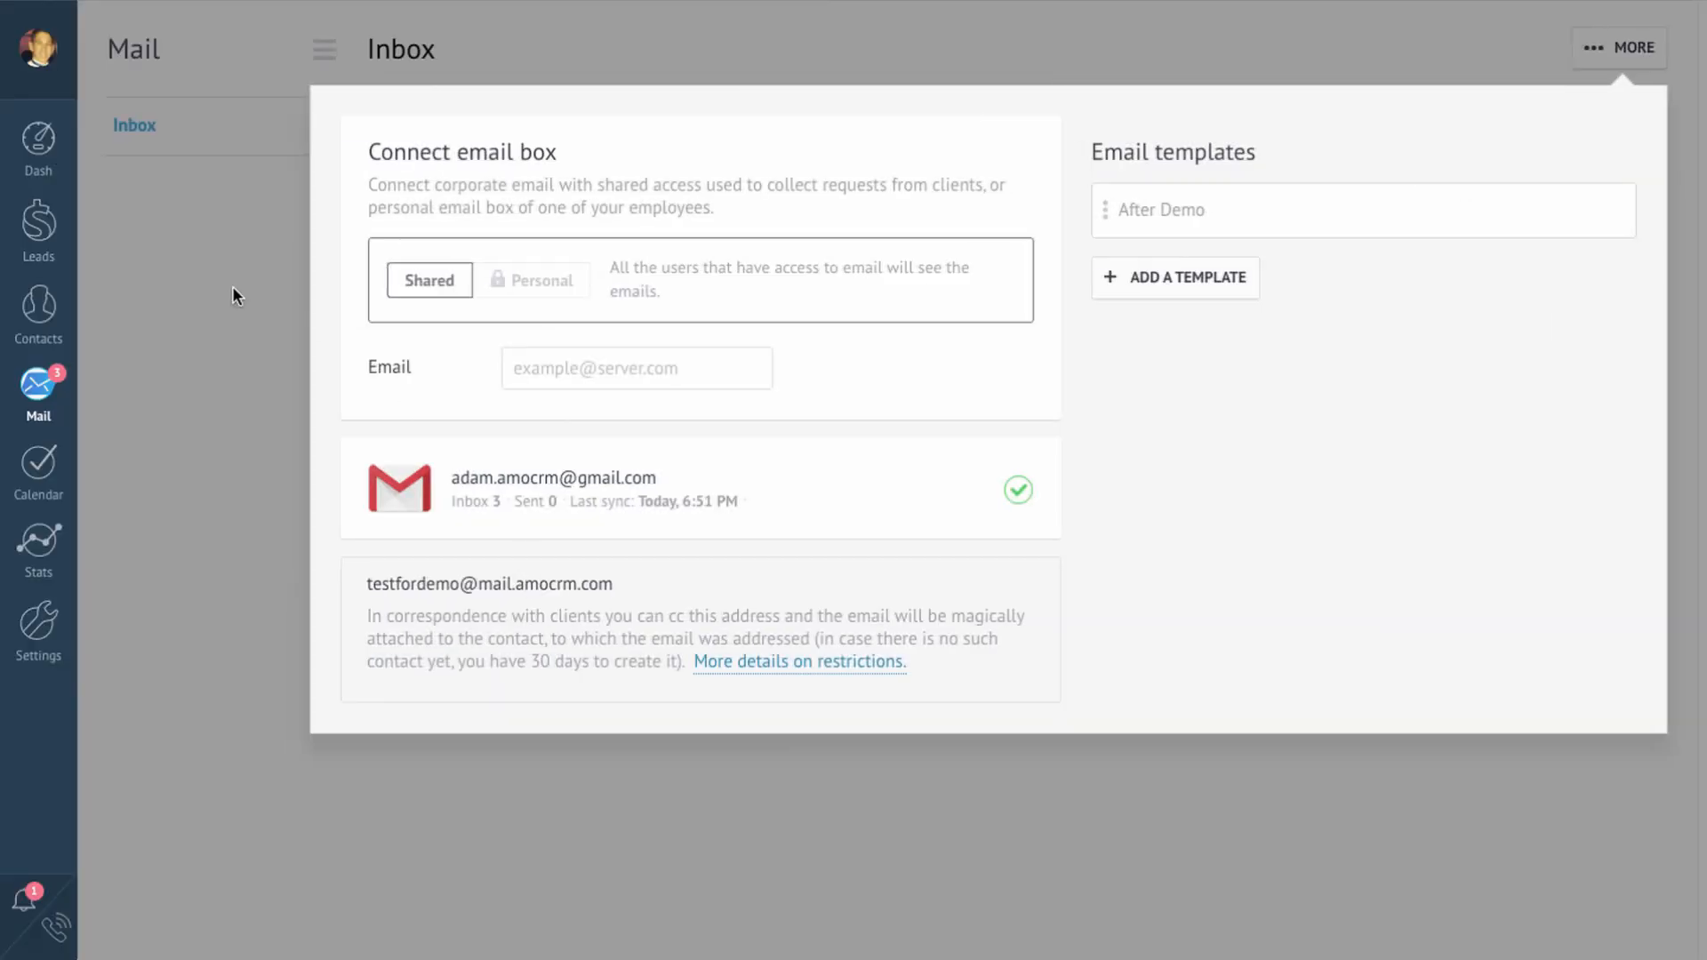
{"action": "left_click", "coordinate": [44, 233]}
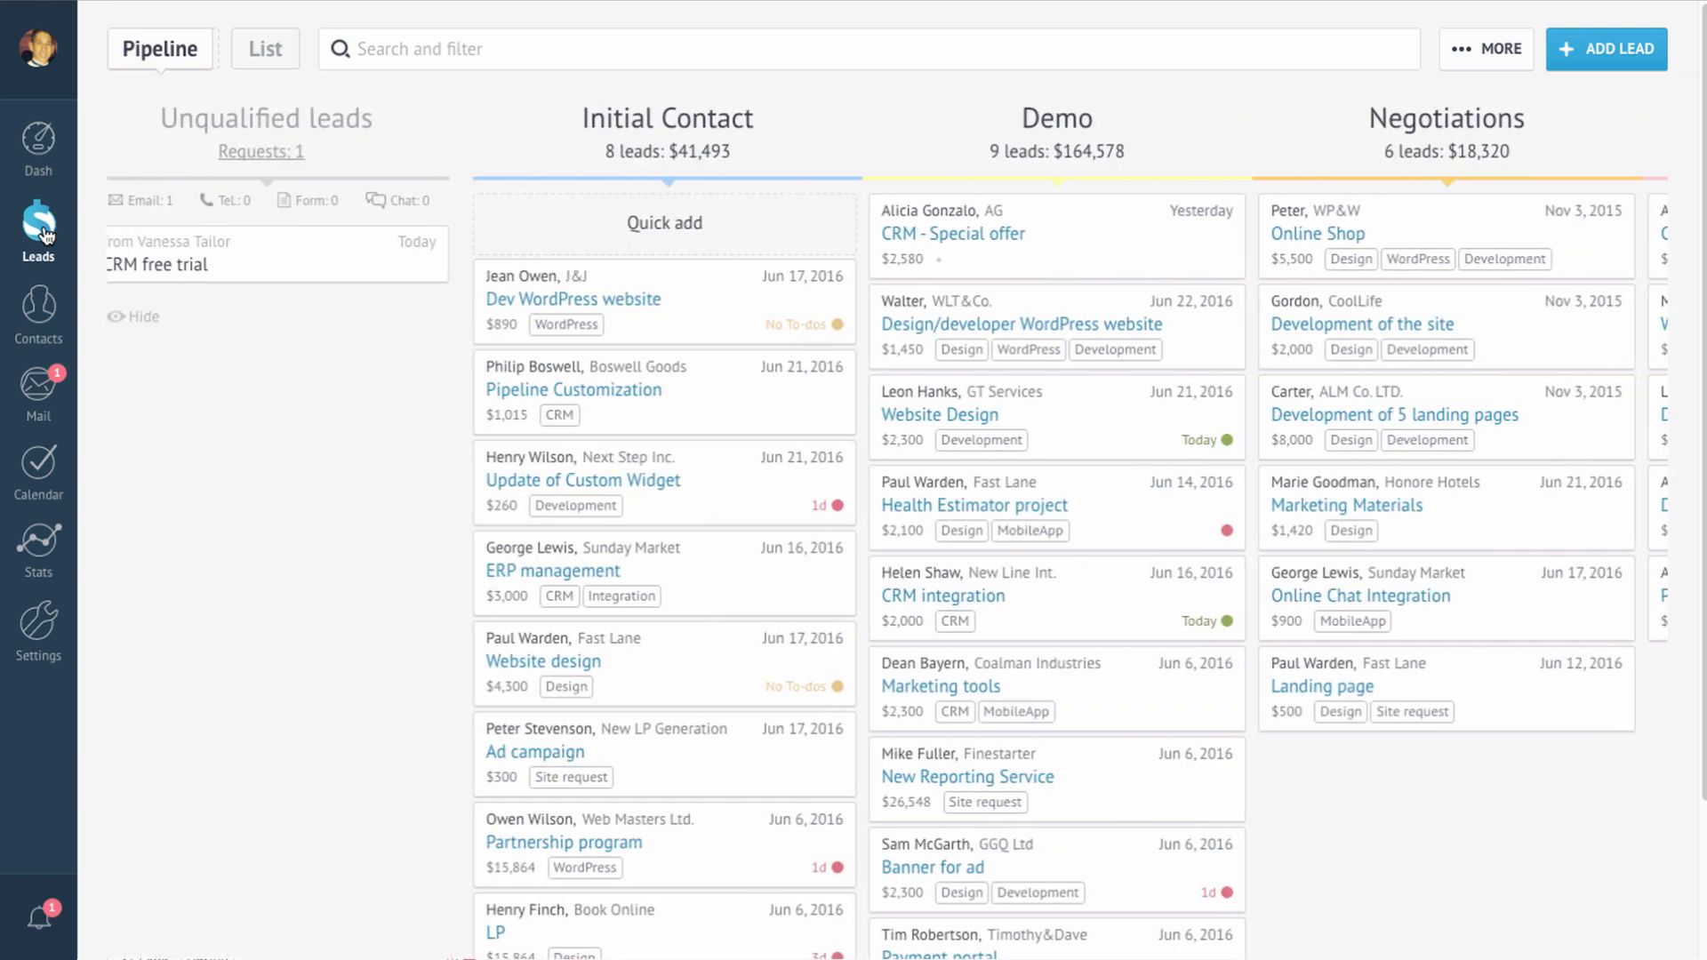
Step: Accept the CRM free trial lead into Initial Contact, review its email, and open Digital pipeline settings
{"action": "mouse_move", "coordinate": [429, 265]}
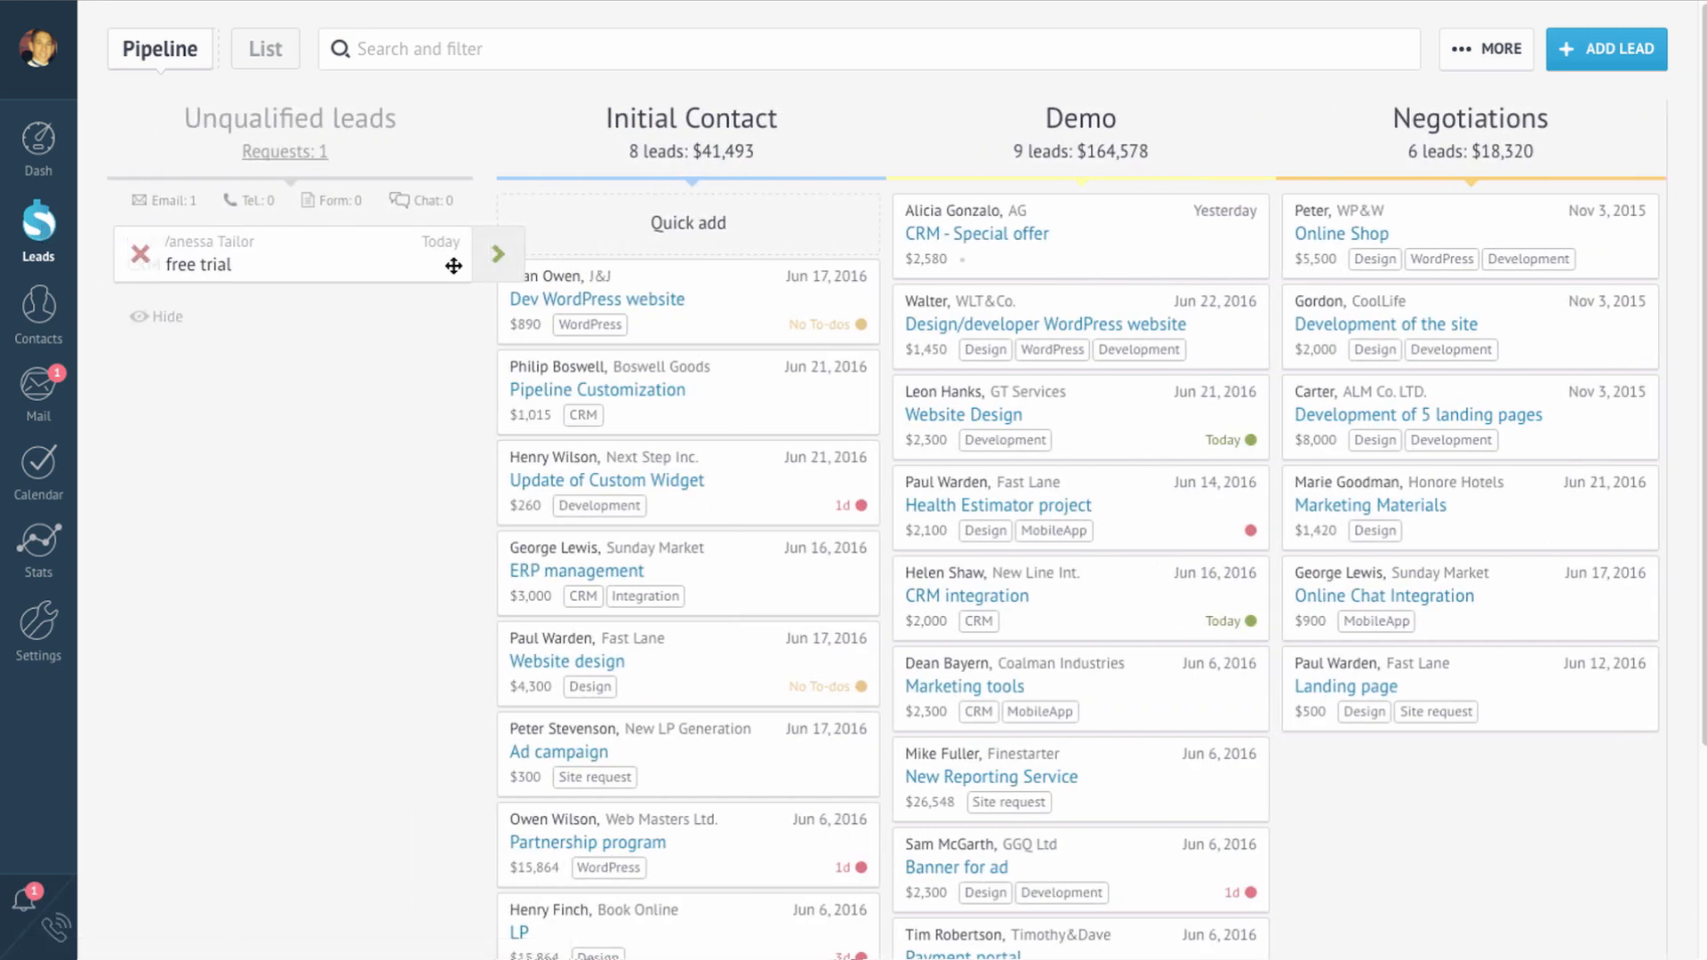
{"action": "left_click", "coordinate": [499, 256]}
{"action": "left_click", "coordinate": [361, 278]}
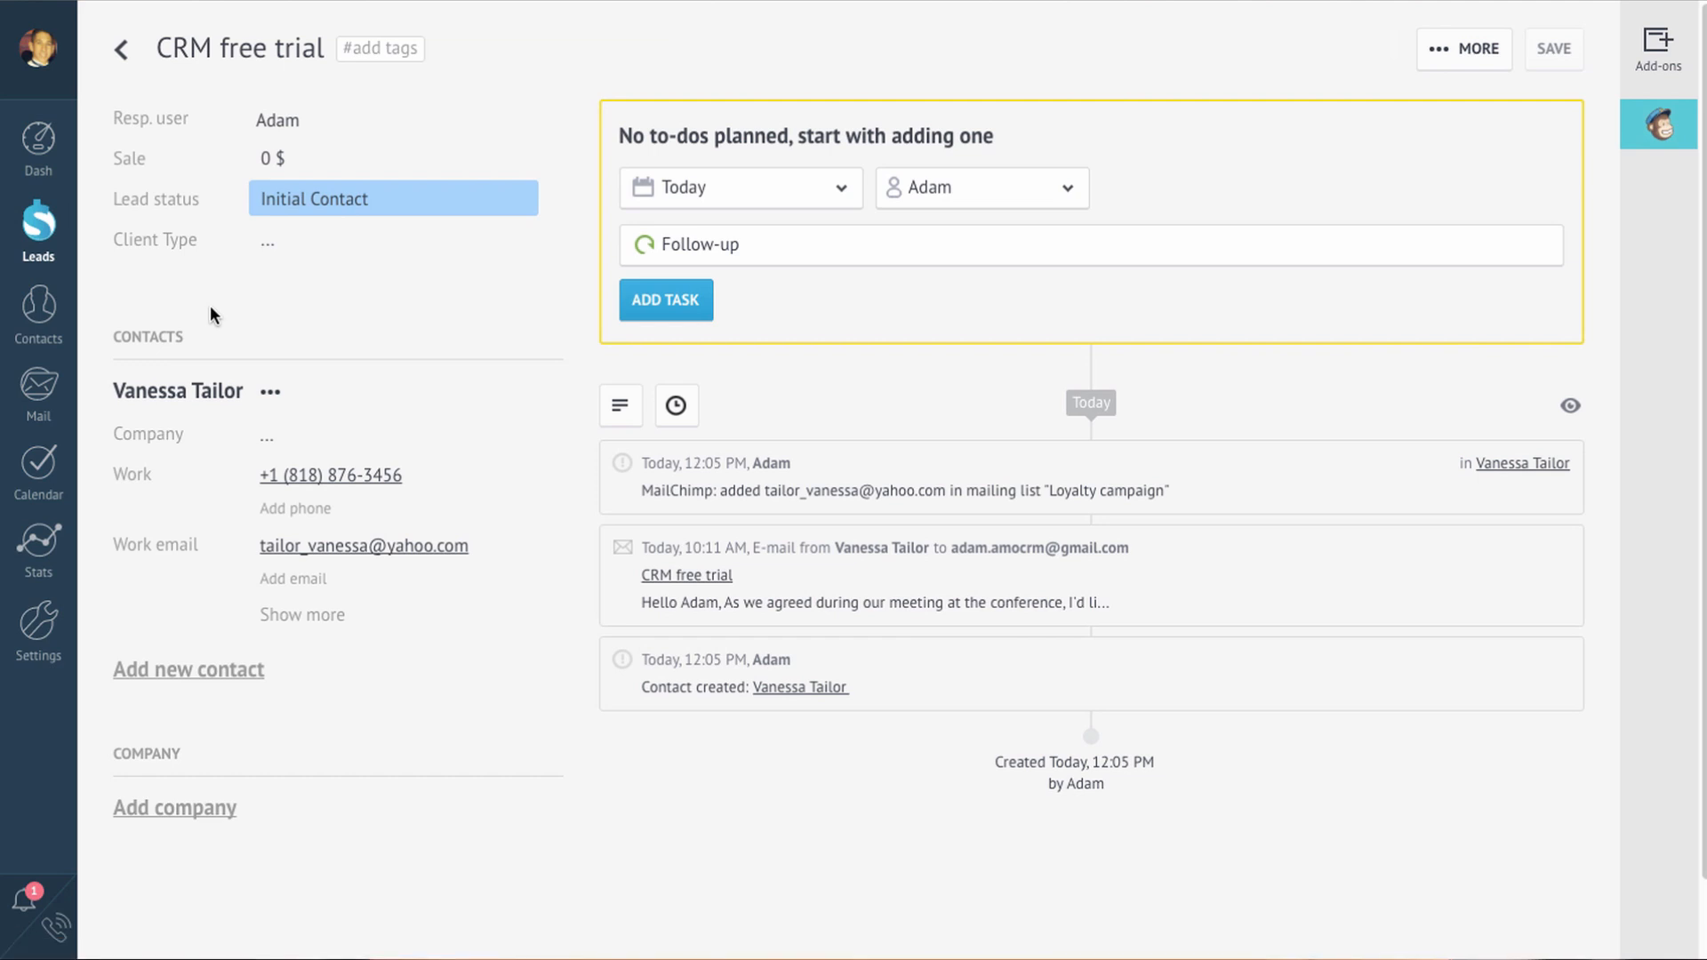
{"action": "left_click", "coordinate": [698, 576]}
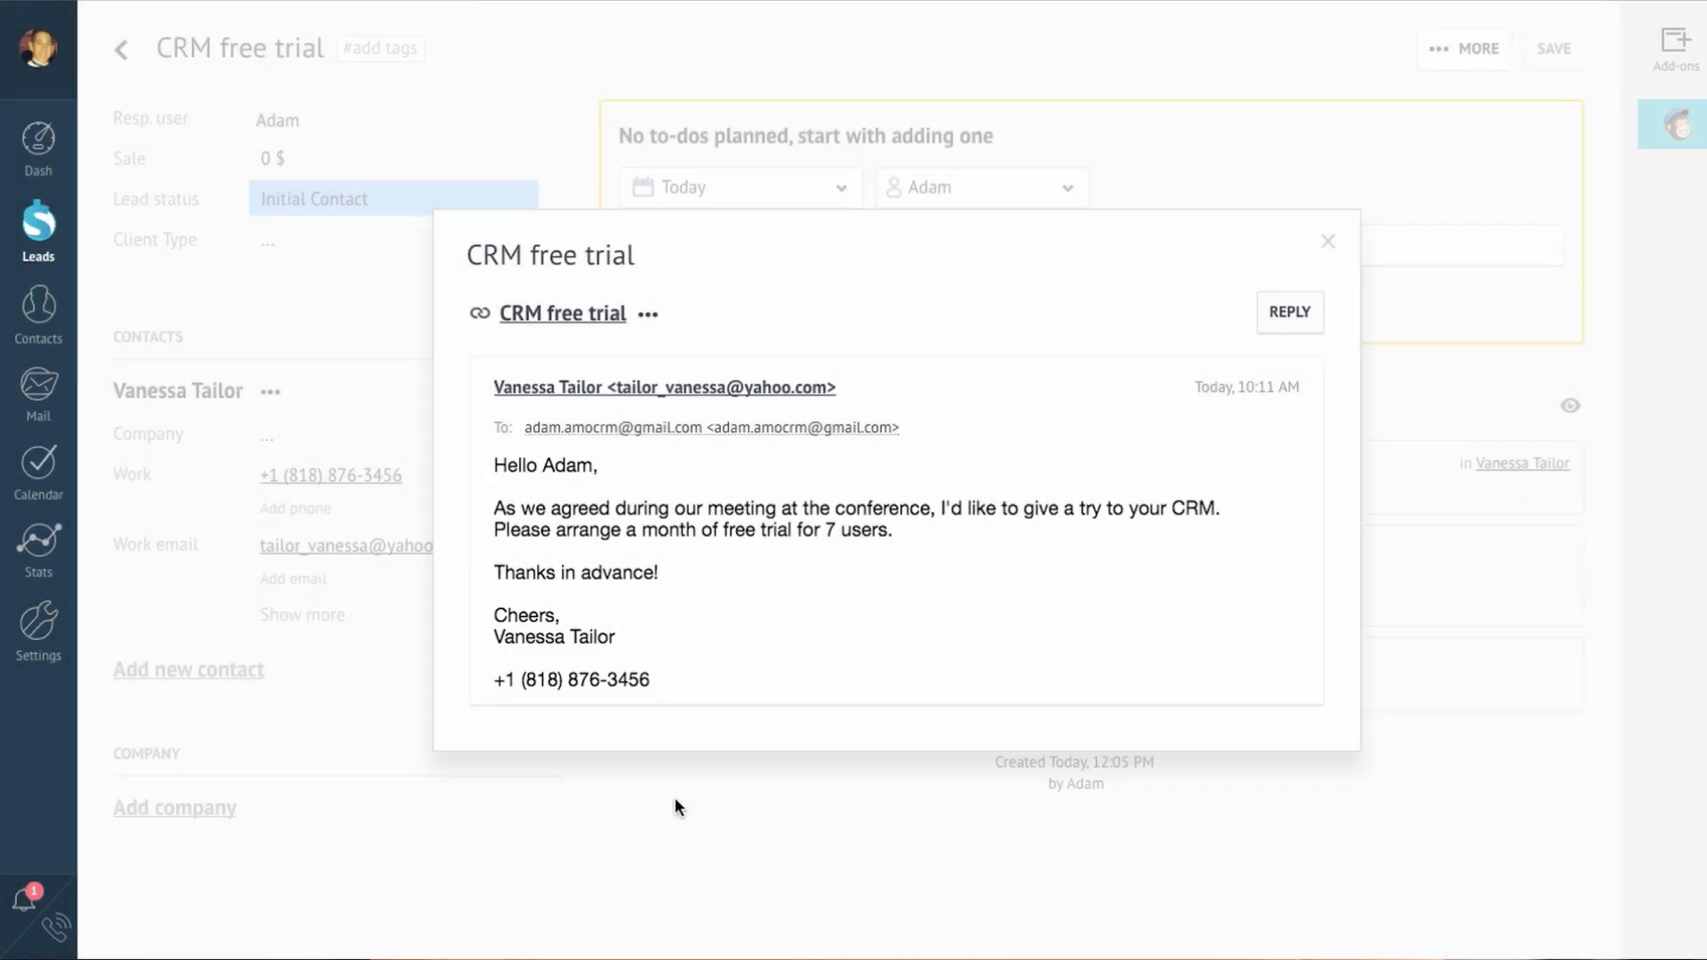
{"action": "left_click", "coordinate": [674, 797]}
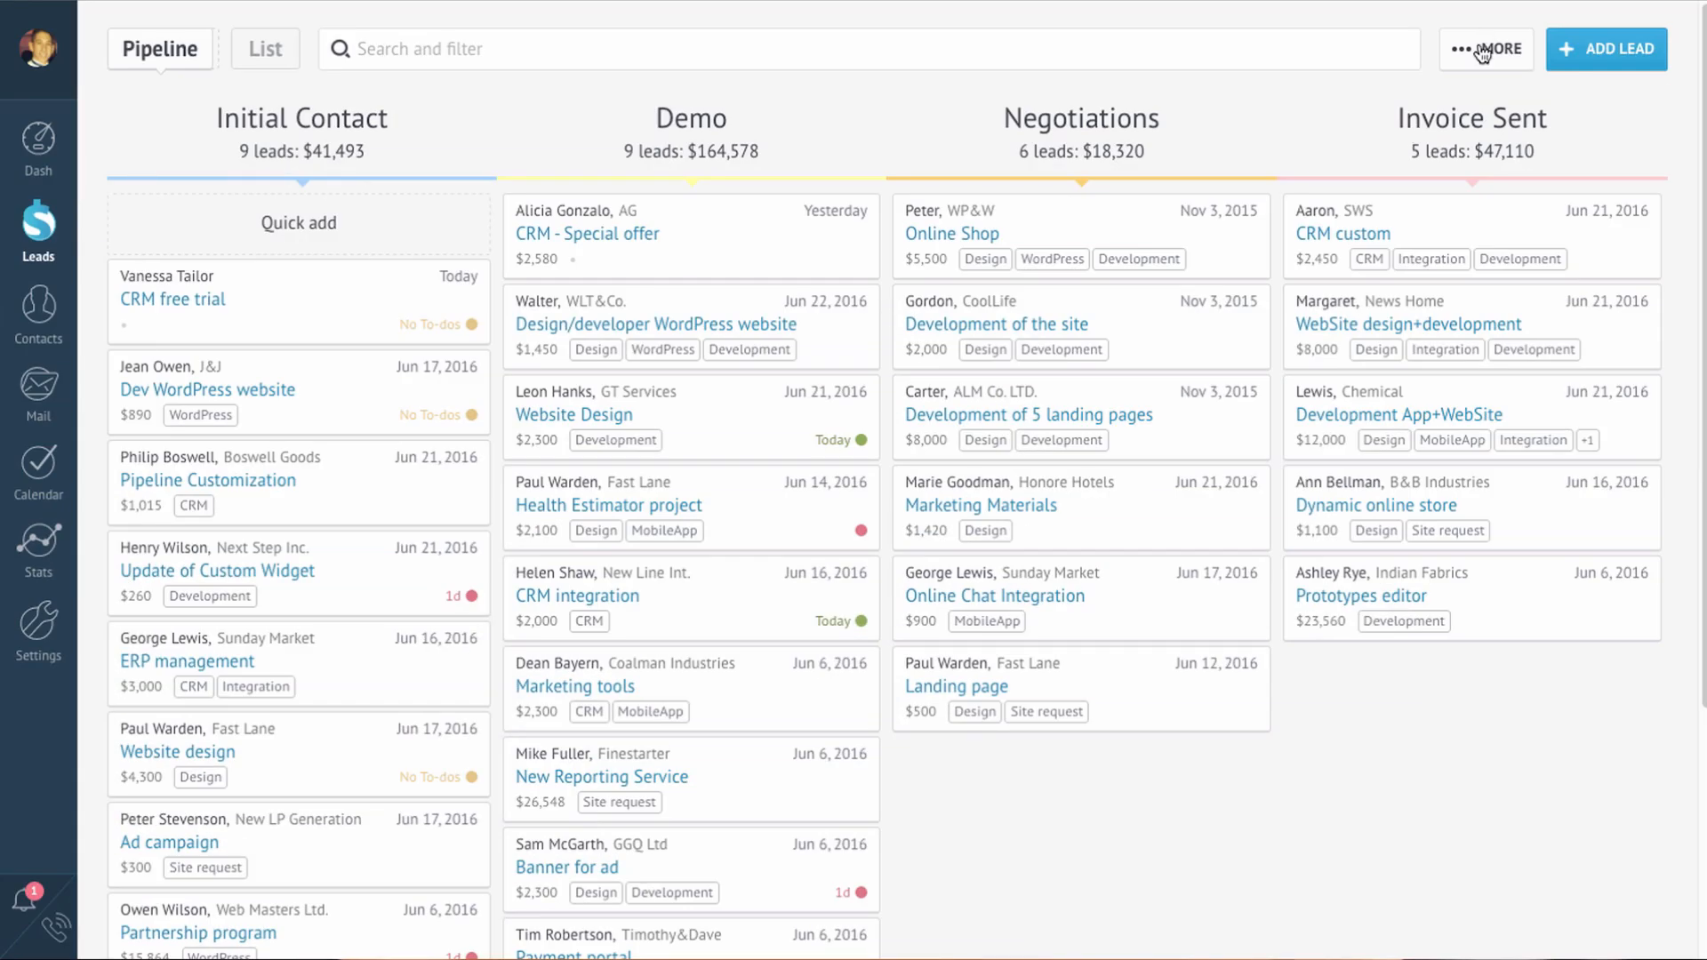
{"action": "left_click", "coordinate": [1485, 50]}
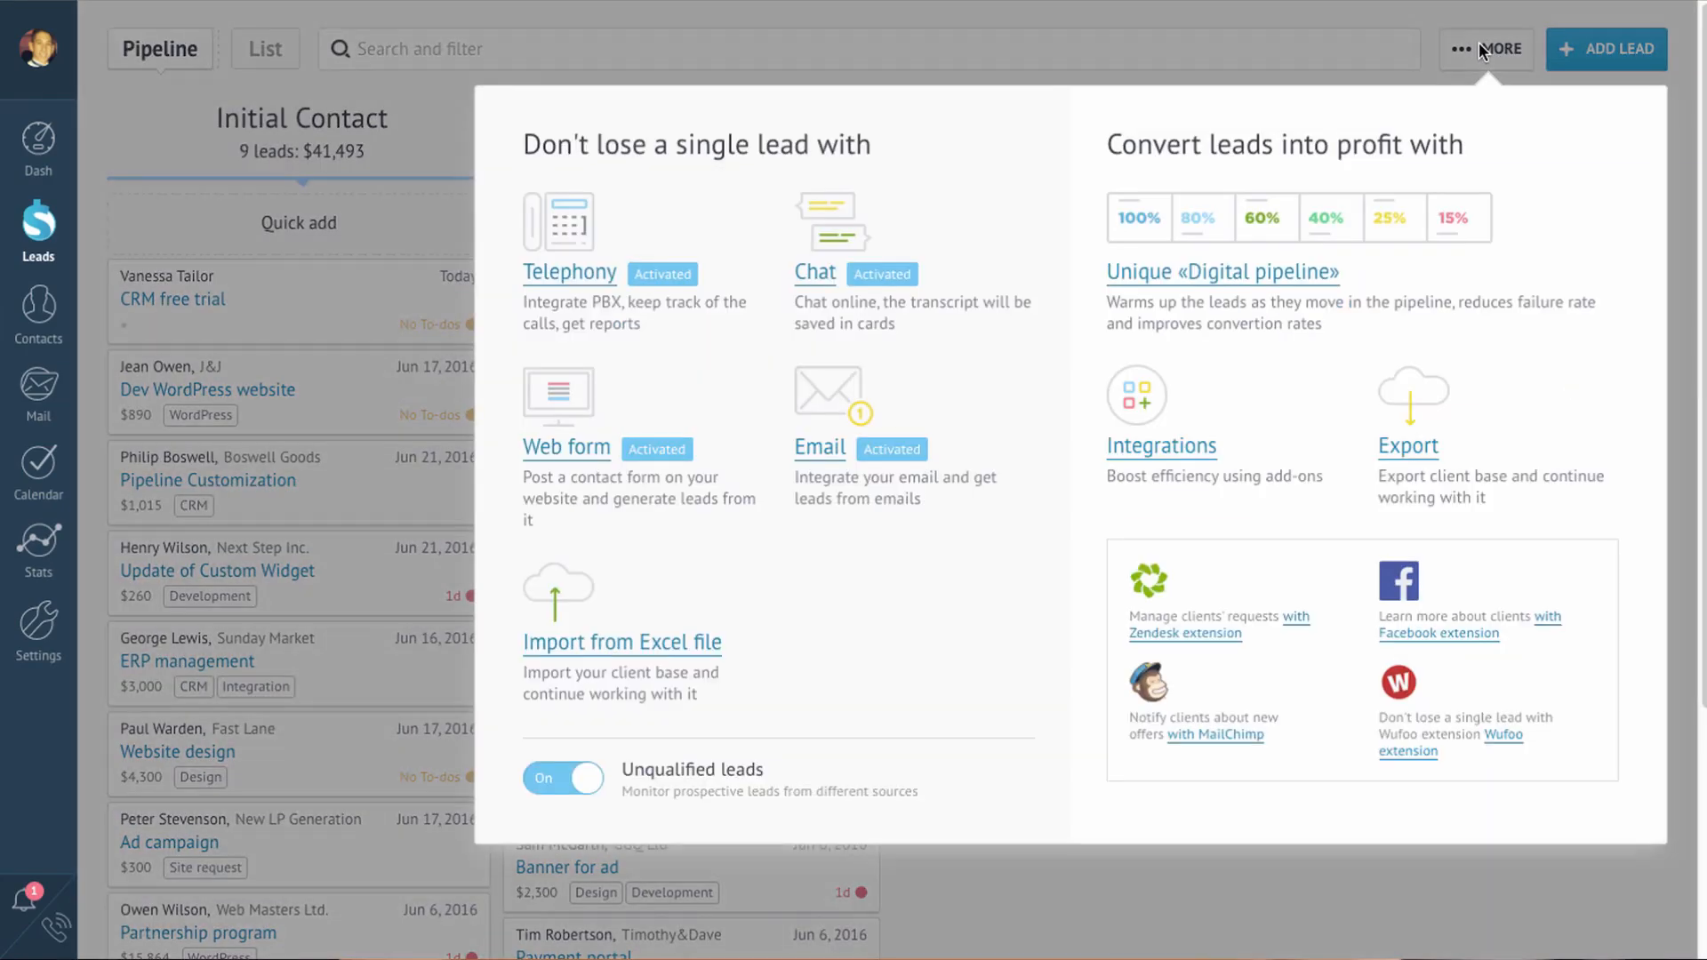
{"action": "left_click", "coordinate": [1246, 272]}
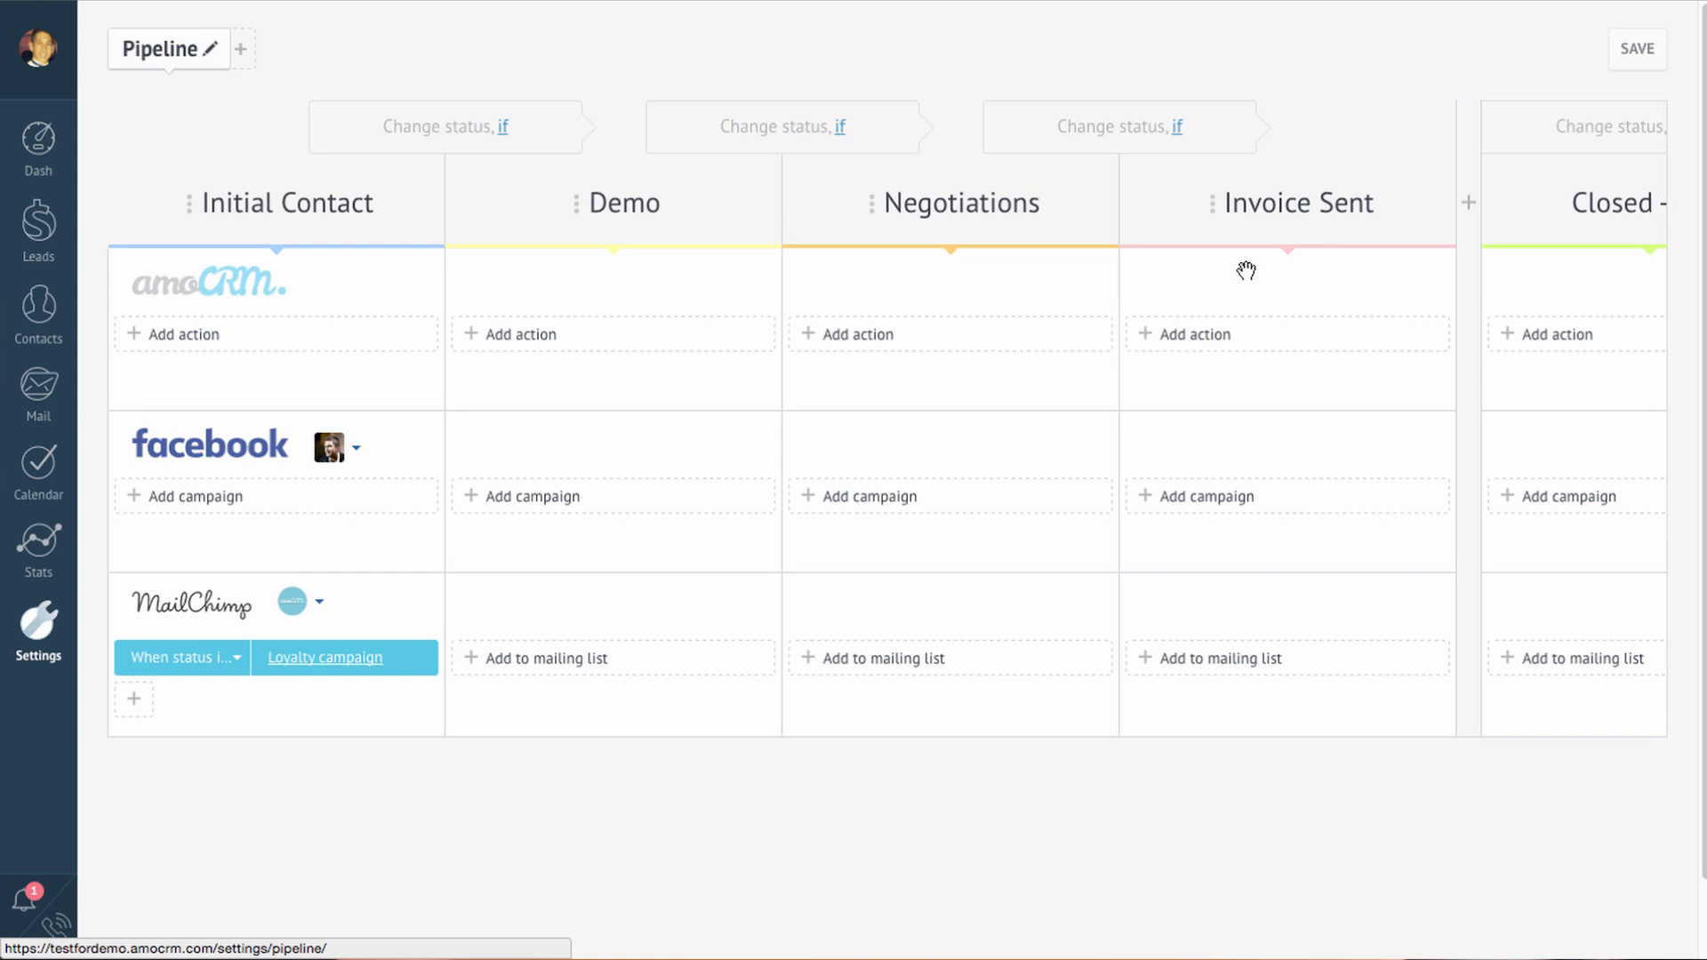
{"action": "left_click", "coordinate": [220, 658]}
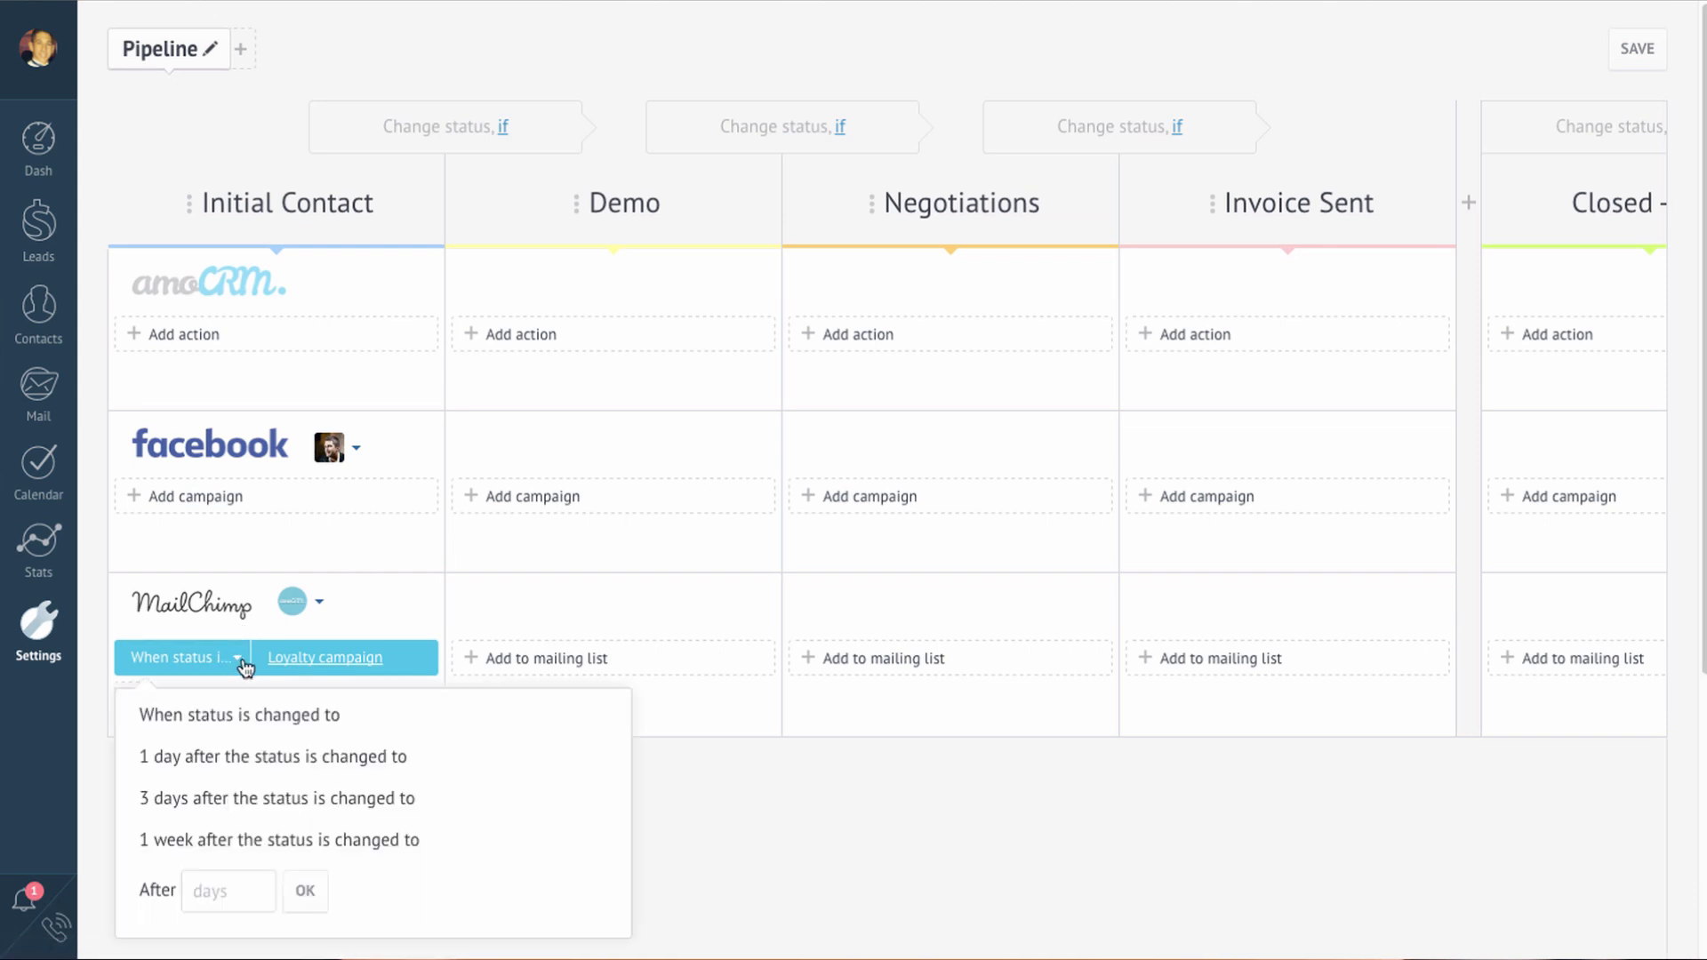
{"action": "left_click", "coordinate": [338, 659]}
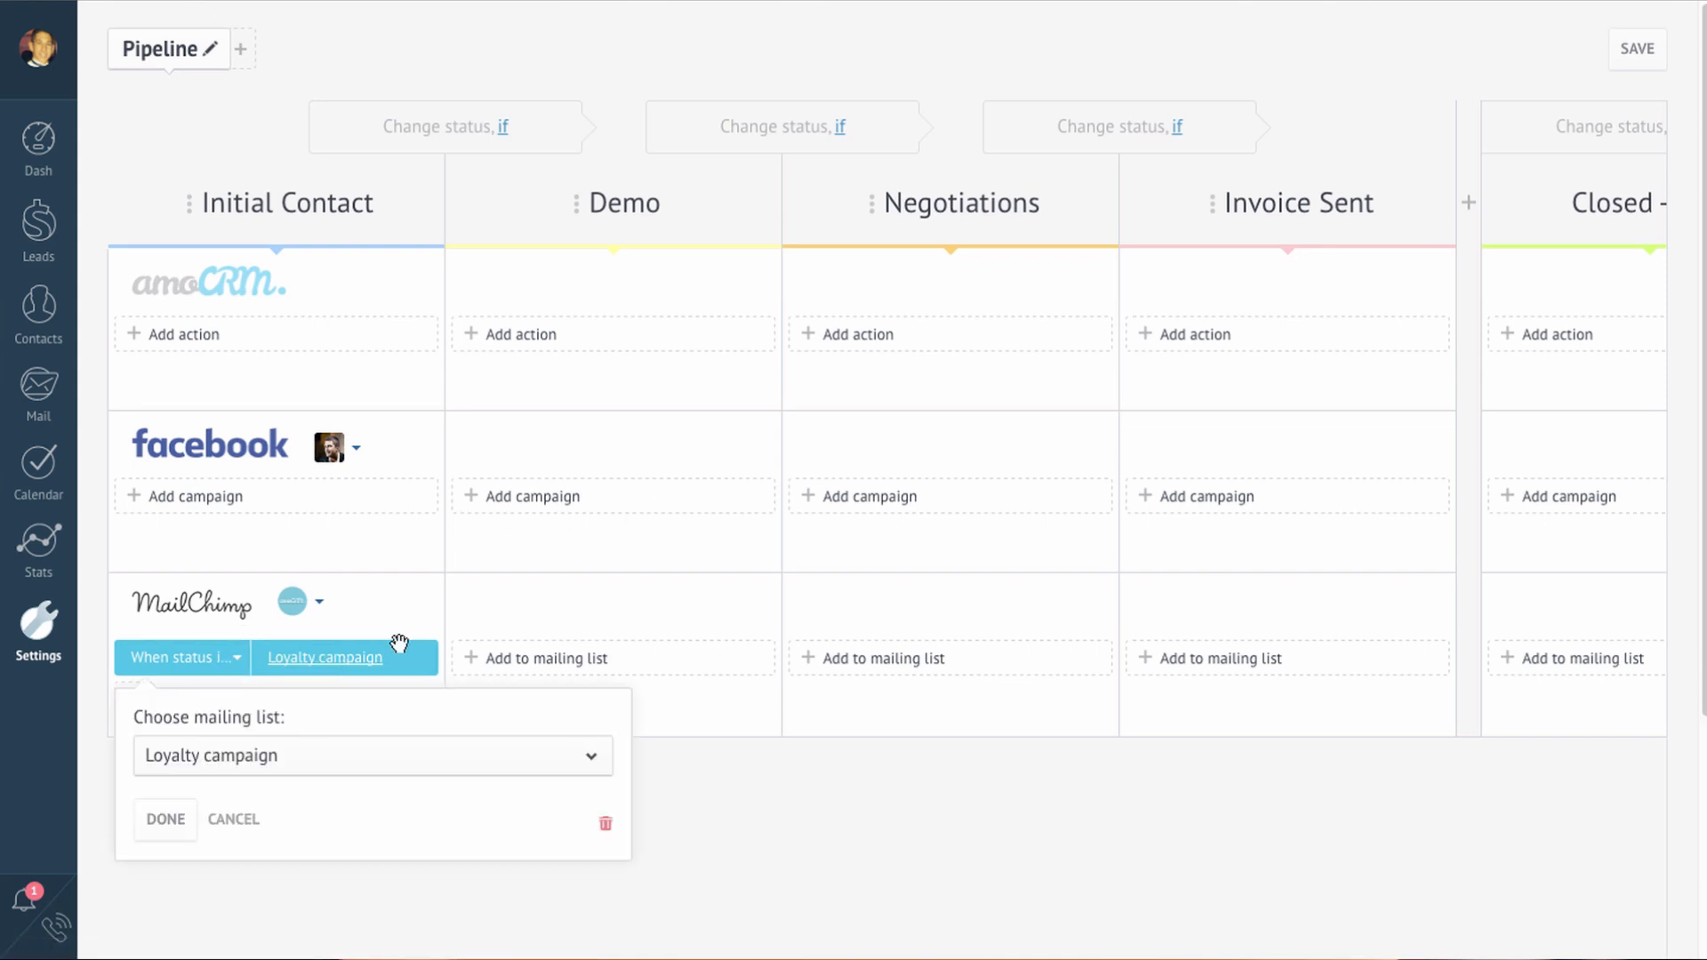
{"action": "left_click", "coordinate": [447, 621]}
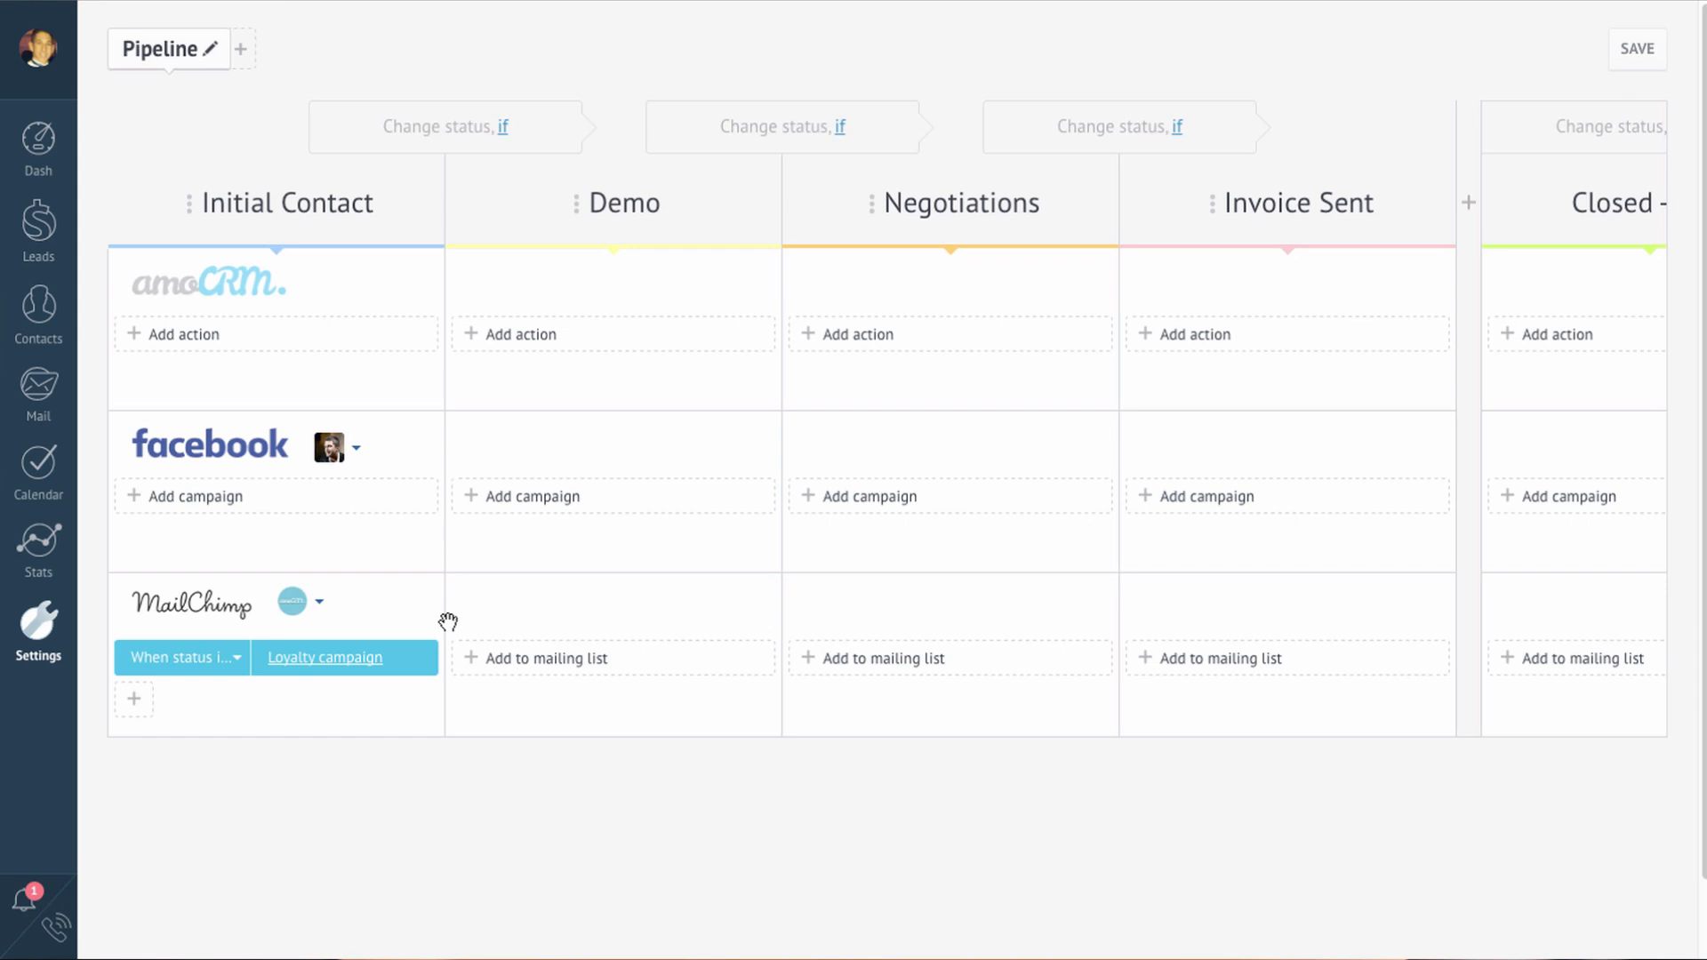
Step: Add an automatic Call to-do on Initial Contact, run 10 days after status change, with a scheduling comment
{"action": "left_click", "coordinate": [178, 334]}
{"action": "left_click", "coordinate": [196, 387]}
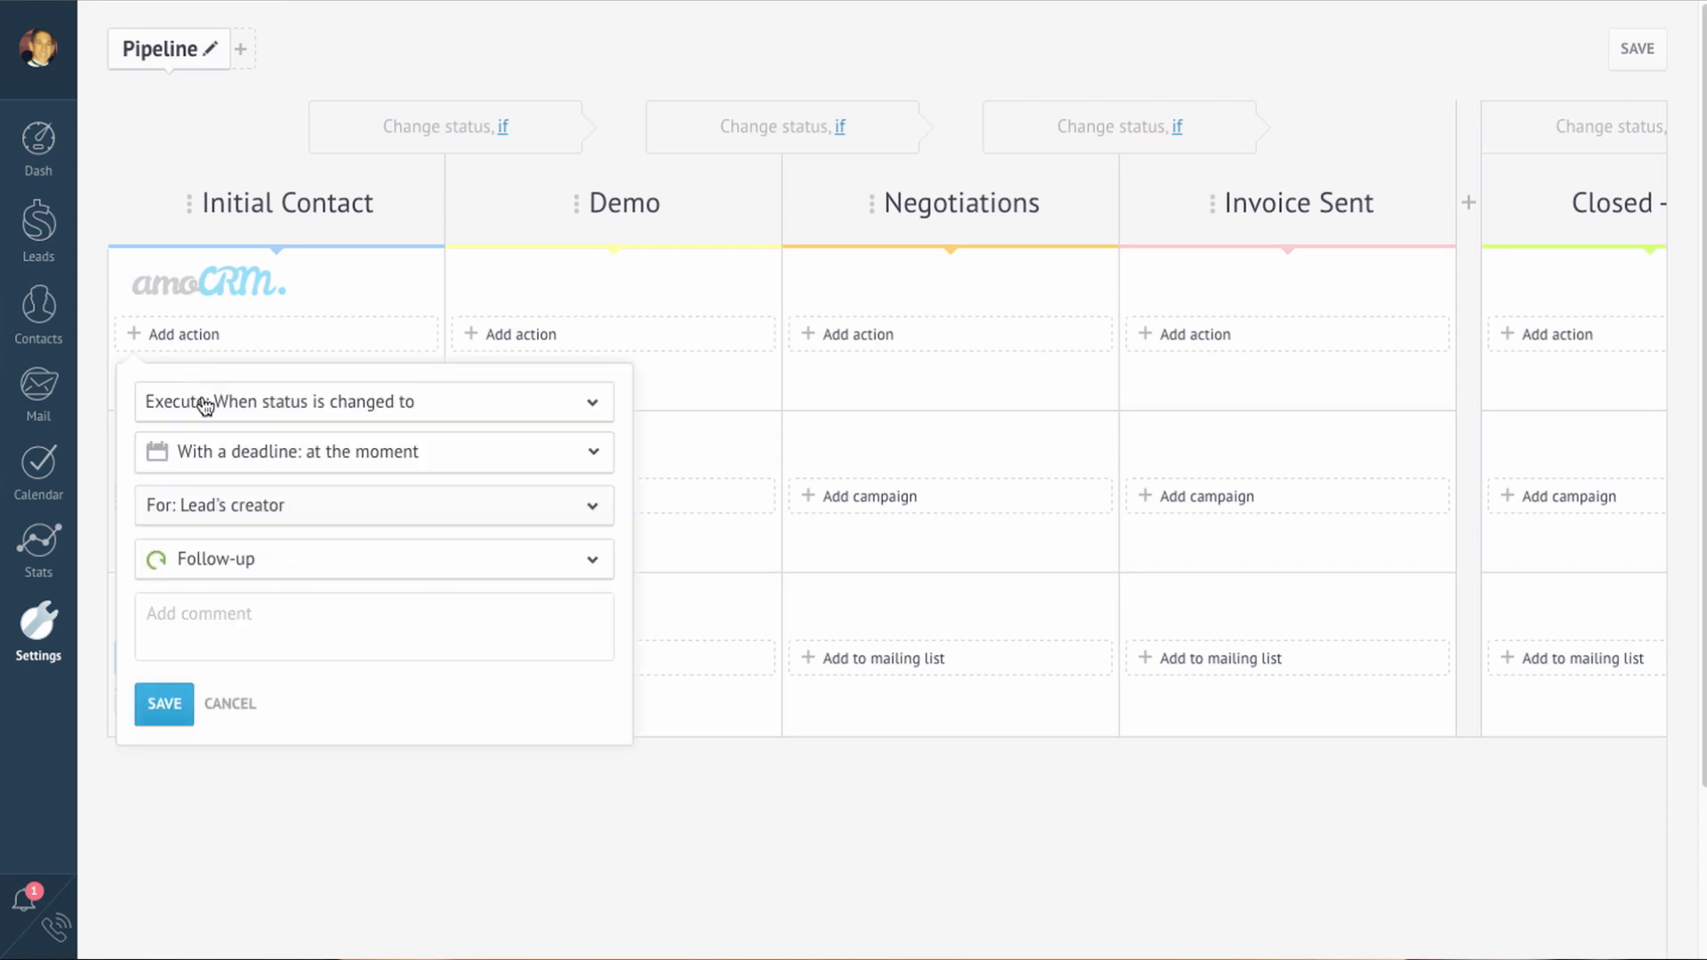
{"action": "left_click", "coordinate": [206, 406]}
{"action": "left_click", "coordinate": [224, 623]}
{"action": "type", "text": "10"}
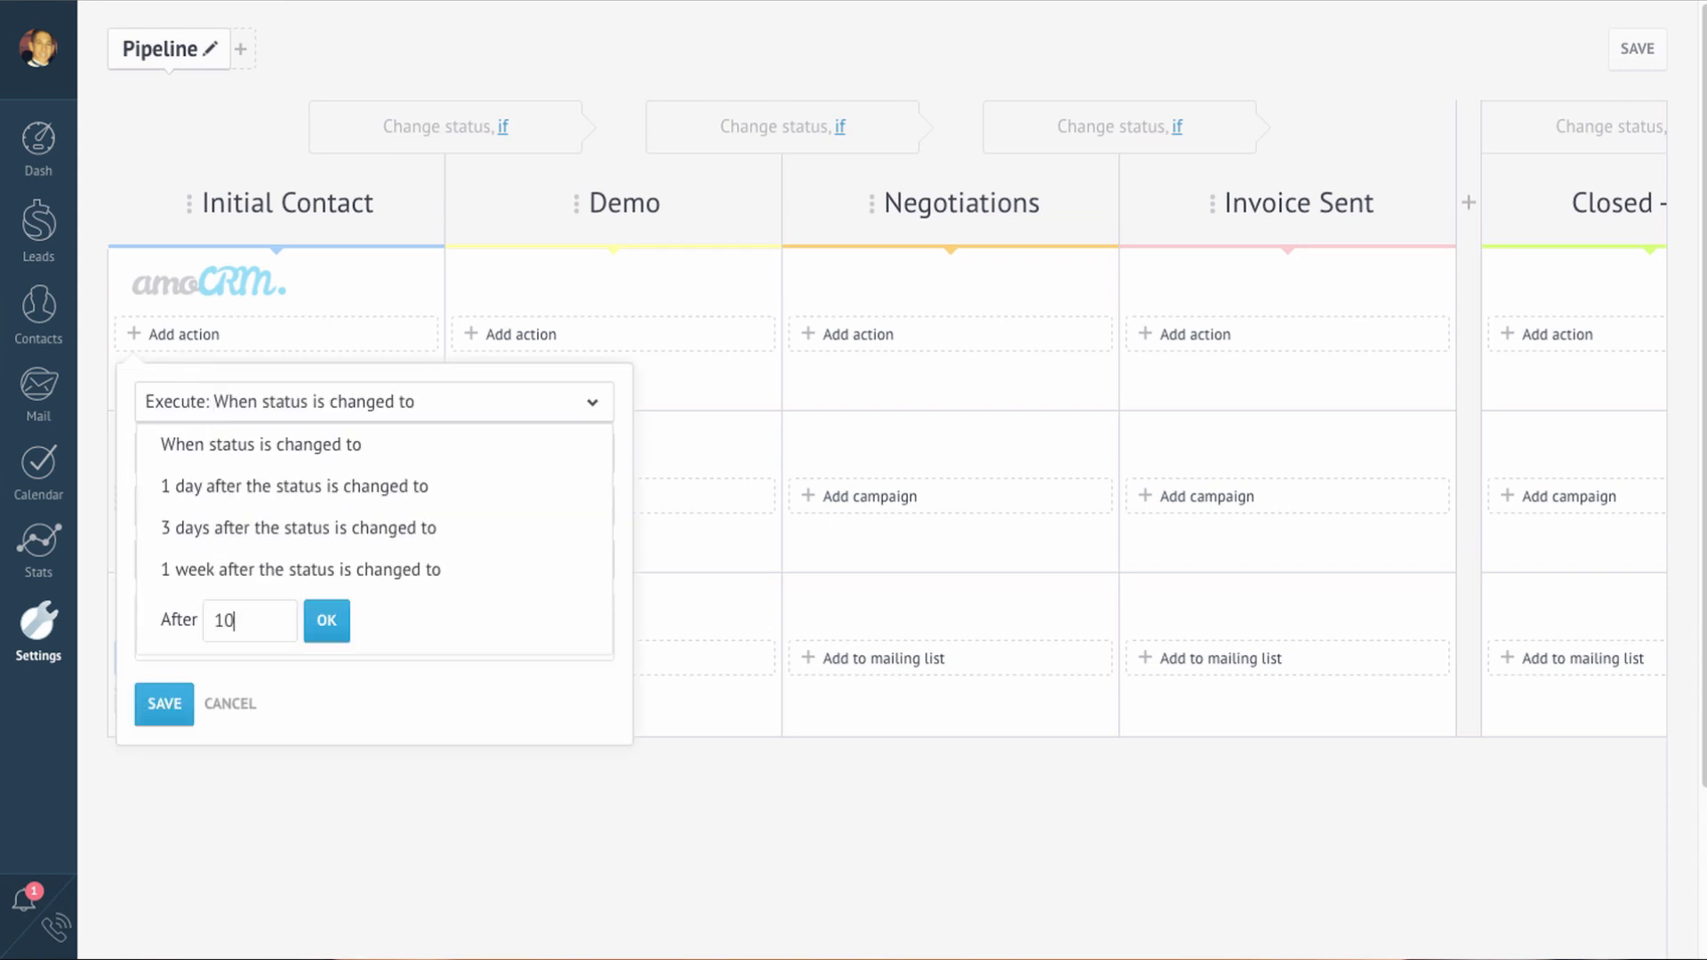
{"action": "left_click", "coordinate": [325, 623]}
{"action": "left_click", "coordinate": [353, 569]}
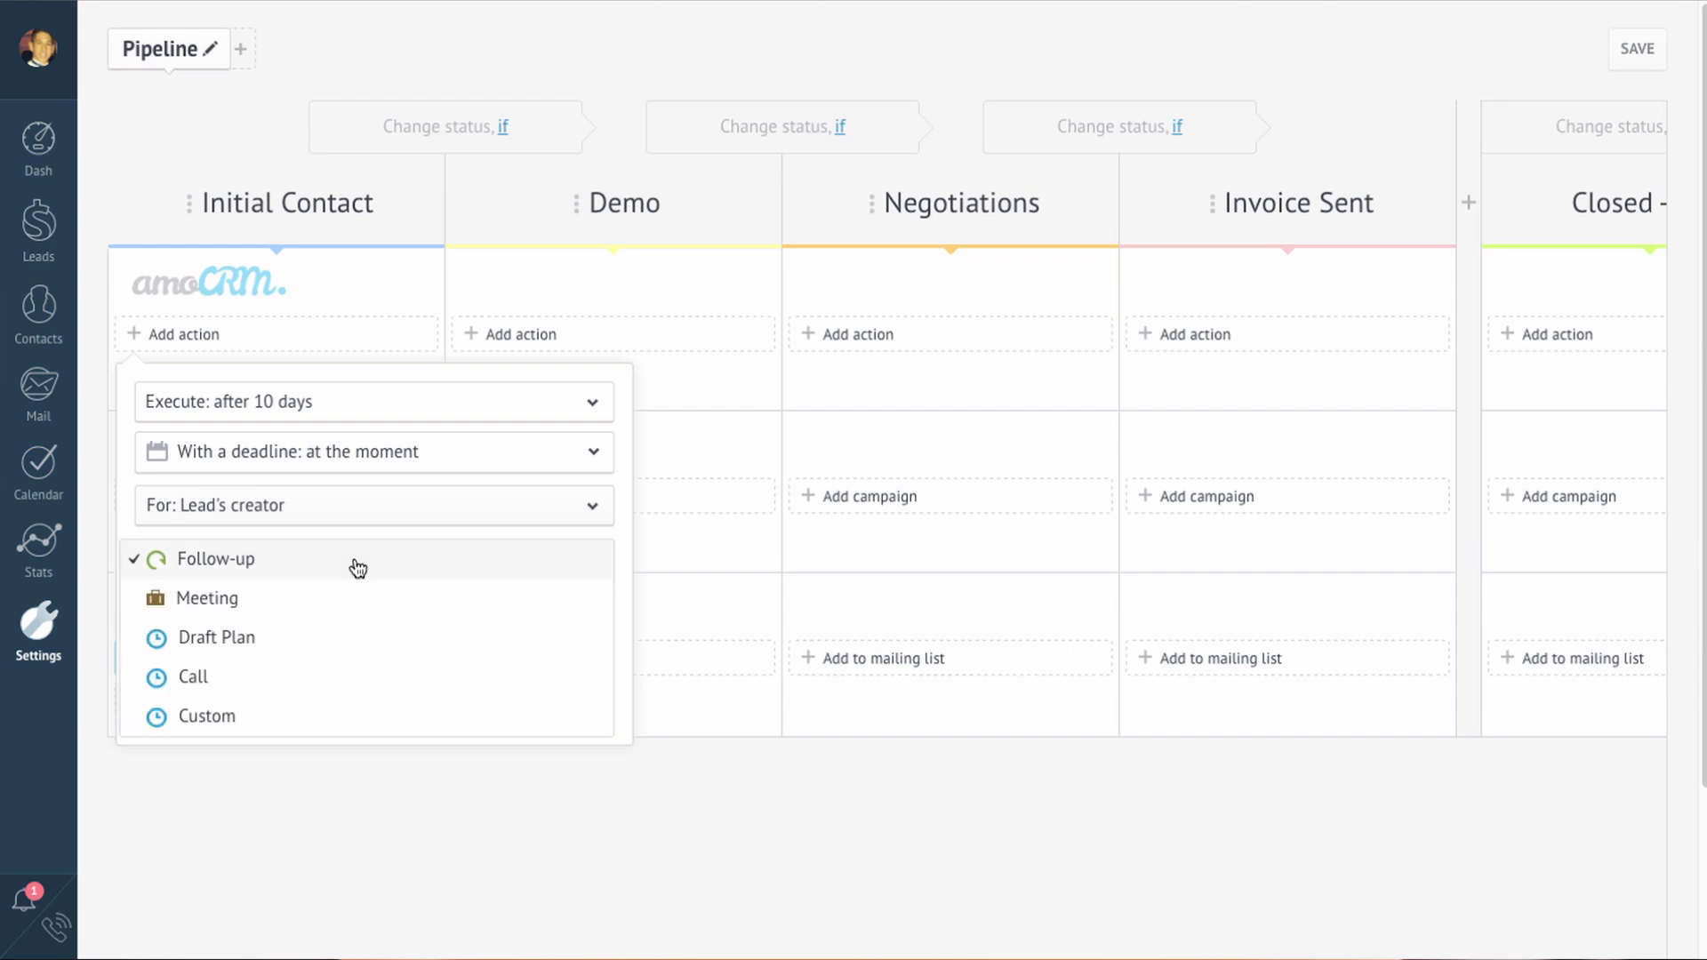
{"action": "left_click", "coordinate": [331, 676]}
{"action": "left_click", "coordinate": [338, 631]}
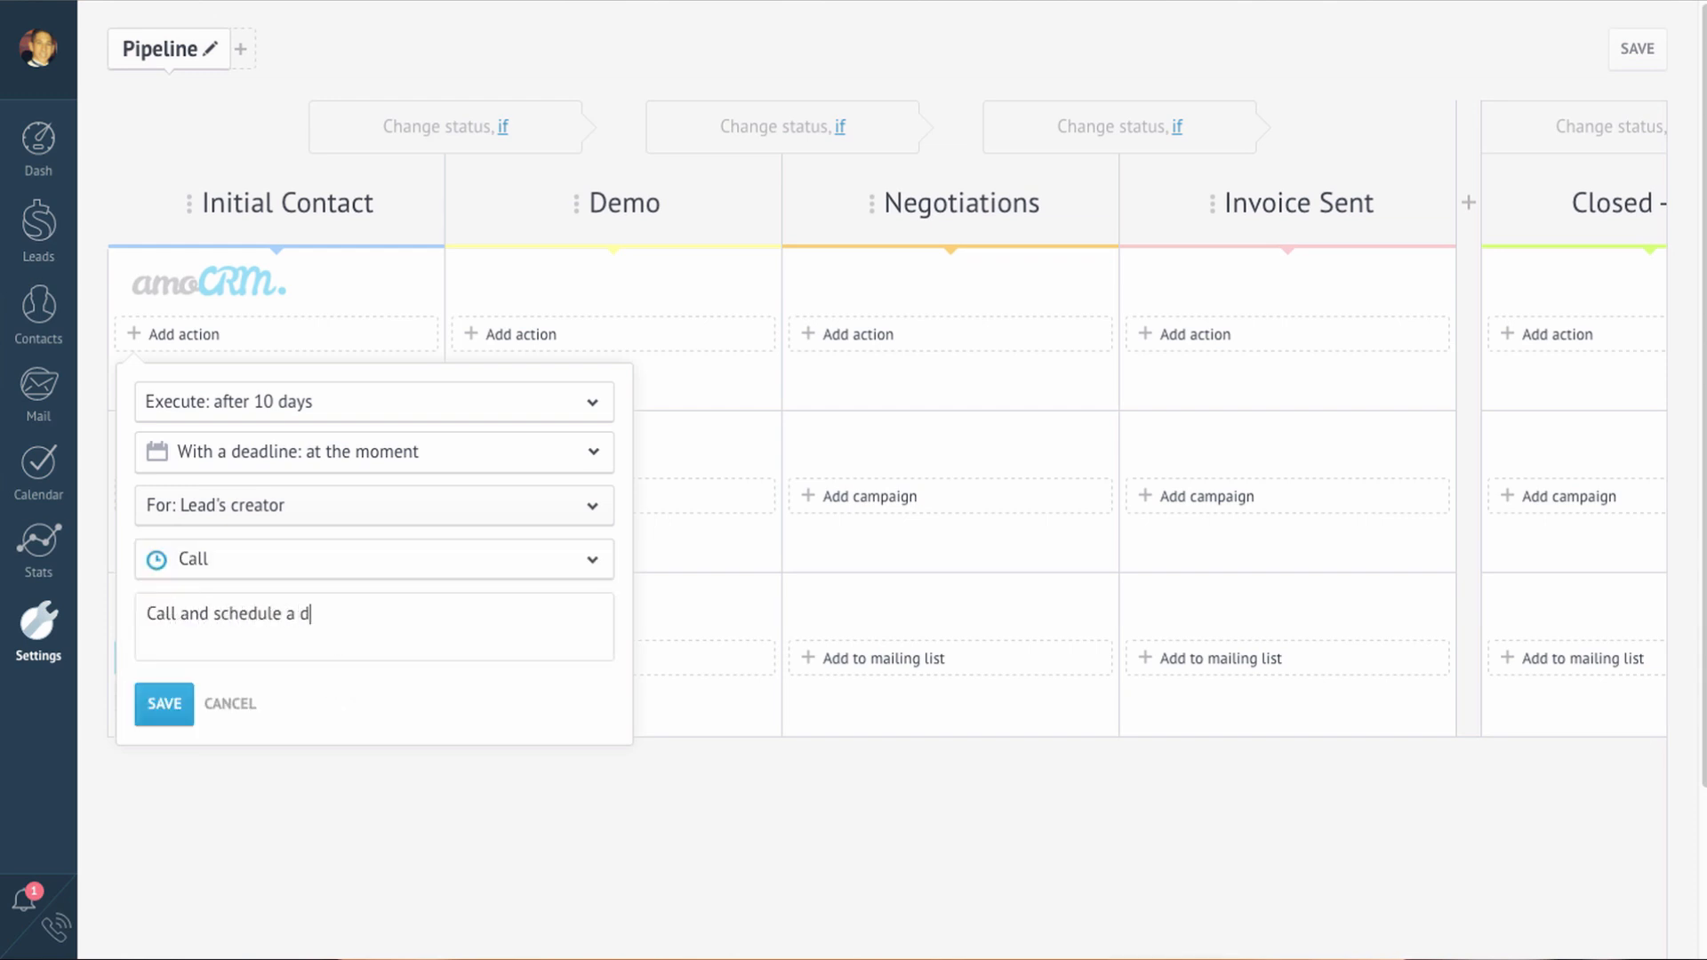
{"action": "left_click", "coordinate": [181, 698]}
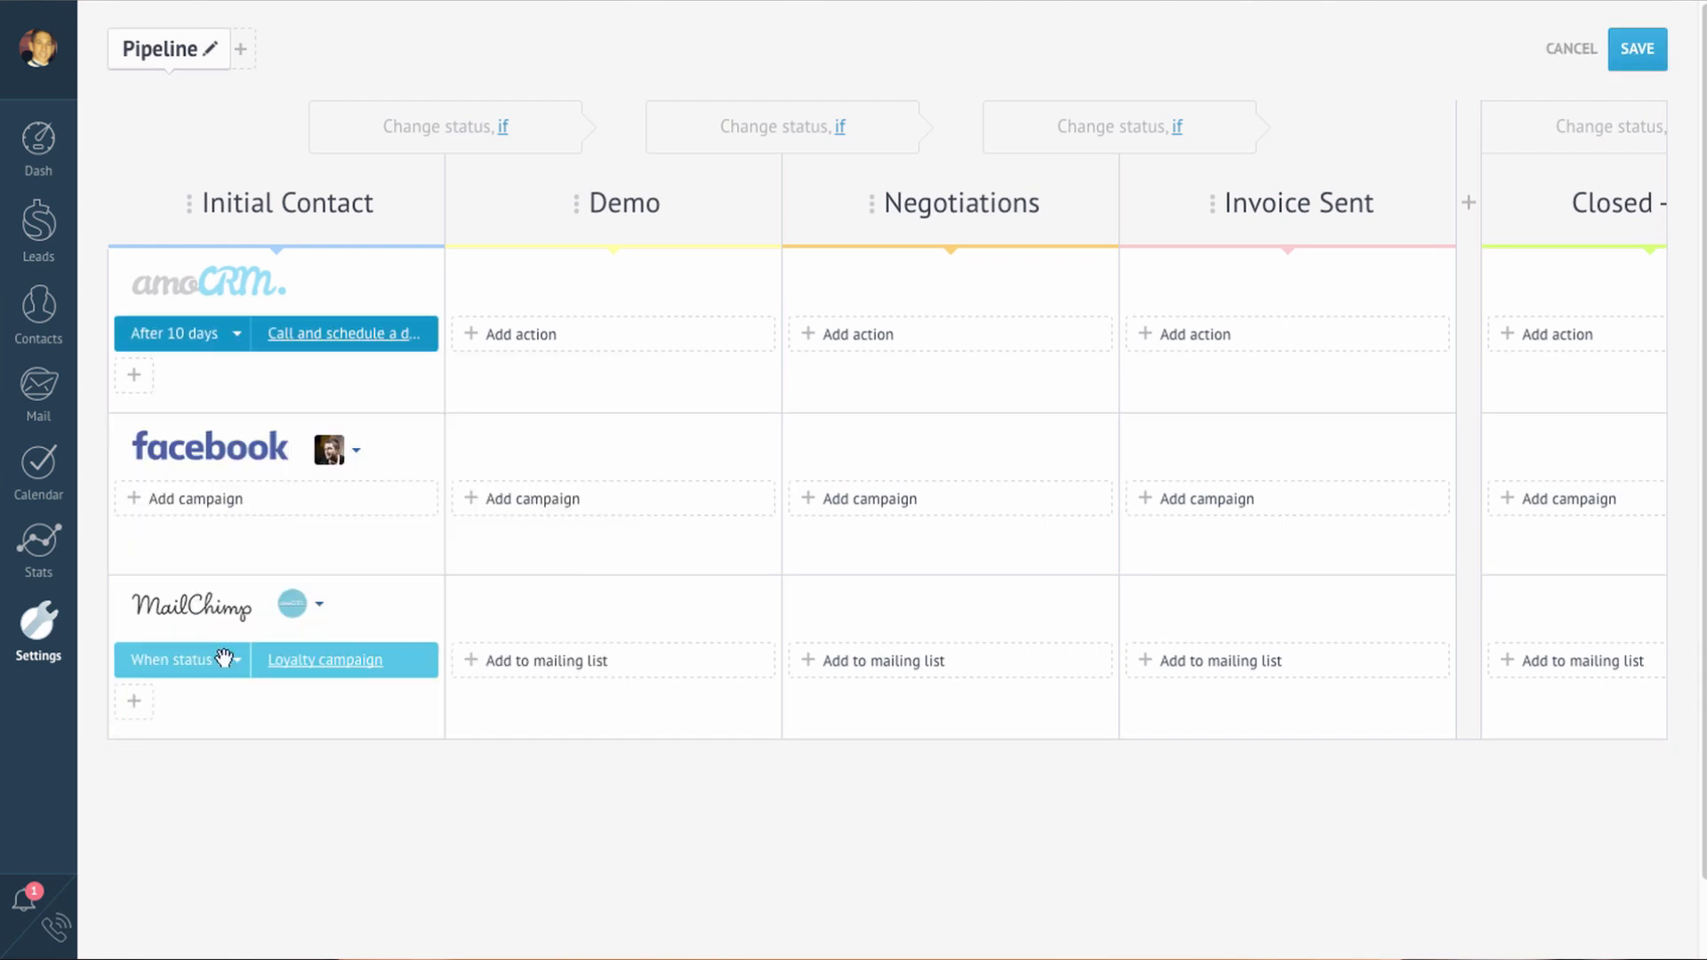
Step: Add an automatic Demo-stage email using the After Demo template, sent from the connected Gmail address
{"action": "left_click", "coordinate": [540, 342]}
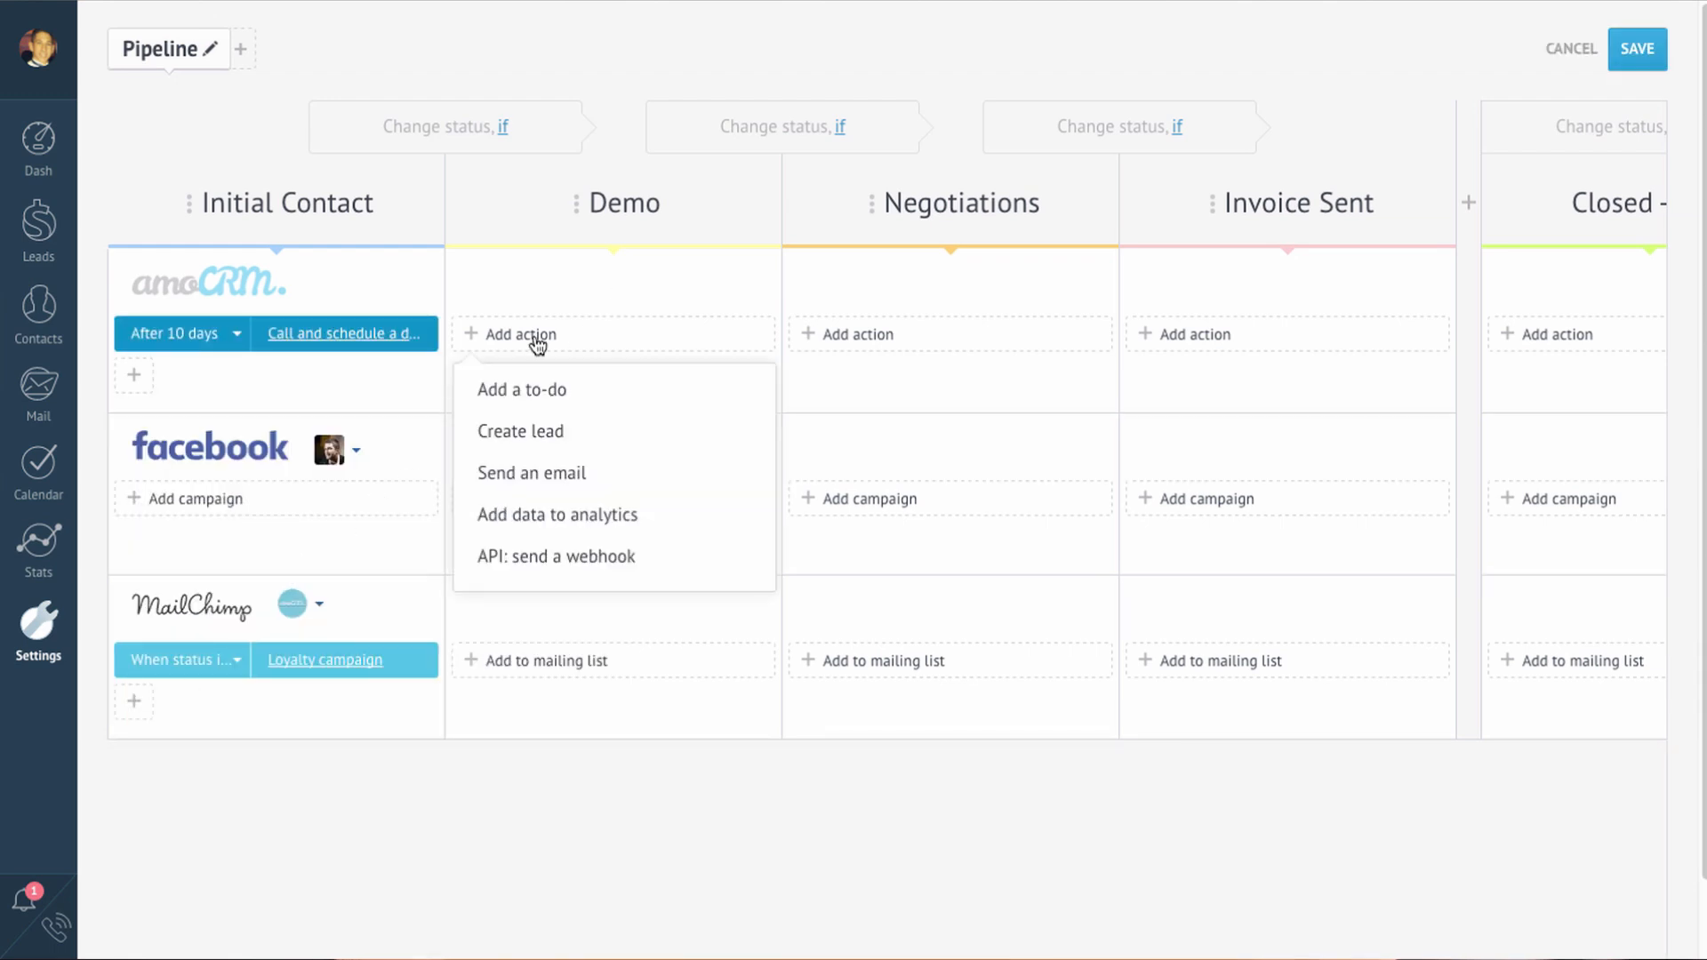
{"action": "left_click", "coordinate": [551, 472]}
{"action": "left_click", "coordinate": [555, 480]}
{"action": "left_click", "coordinate": [553, 514]}
{"action": "left_click", "coordinate": [663, 596]}
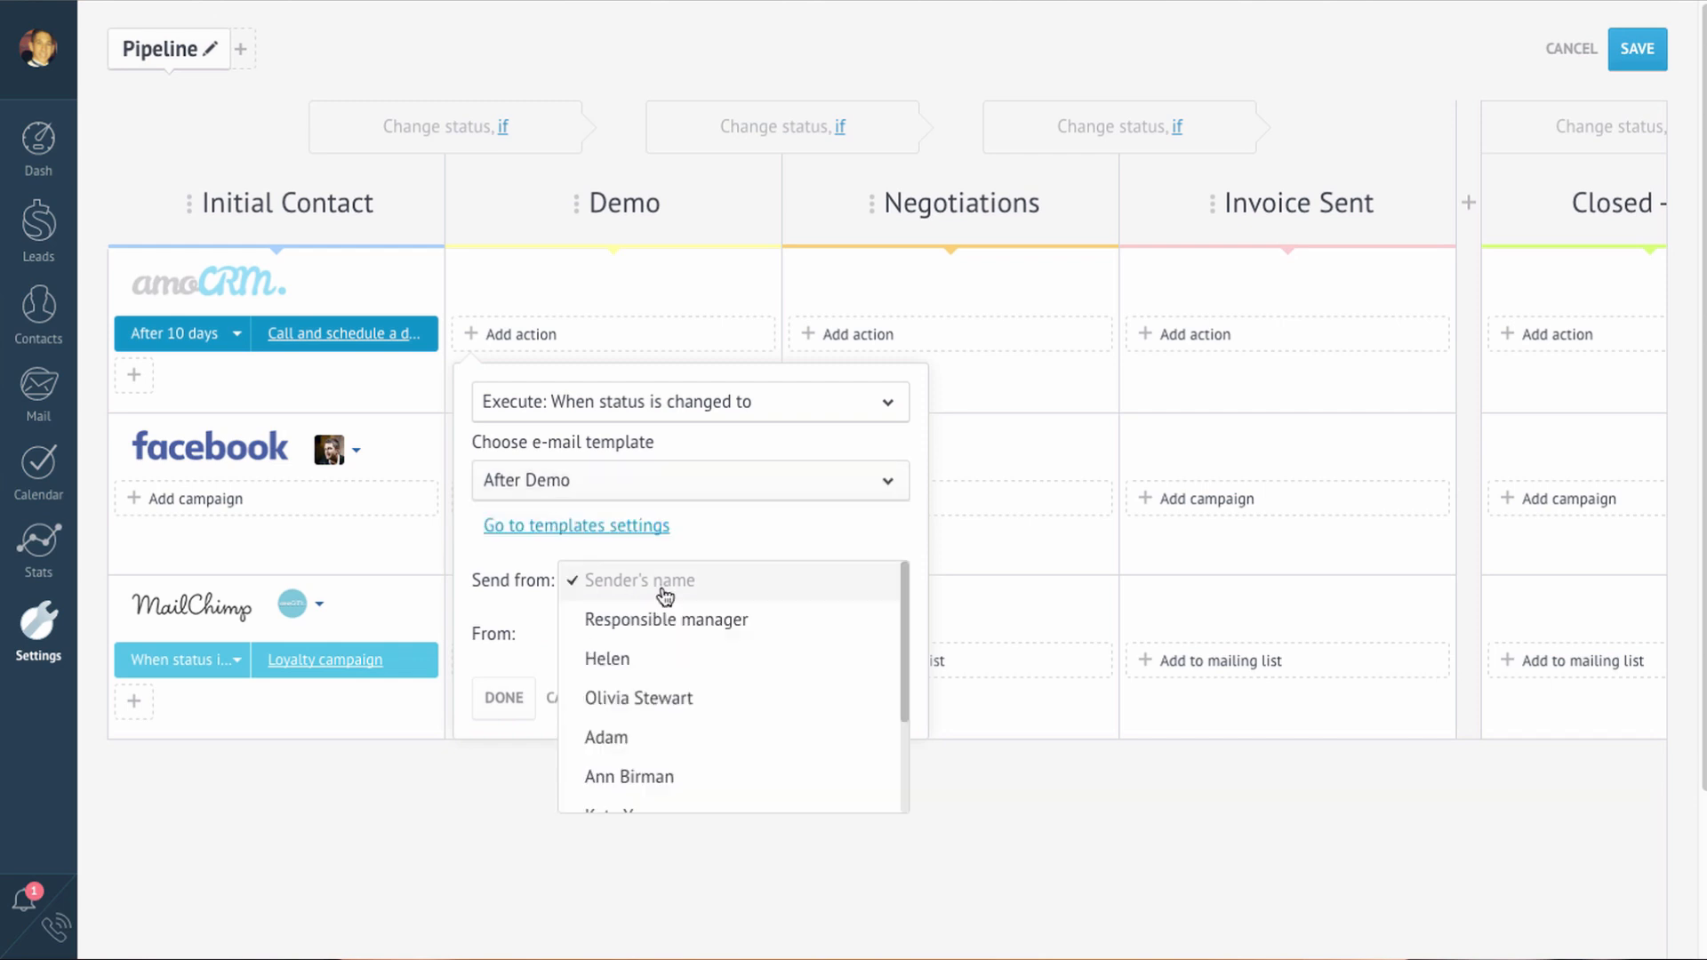
{"action": "left_click", "coordinate": [642, 738]}
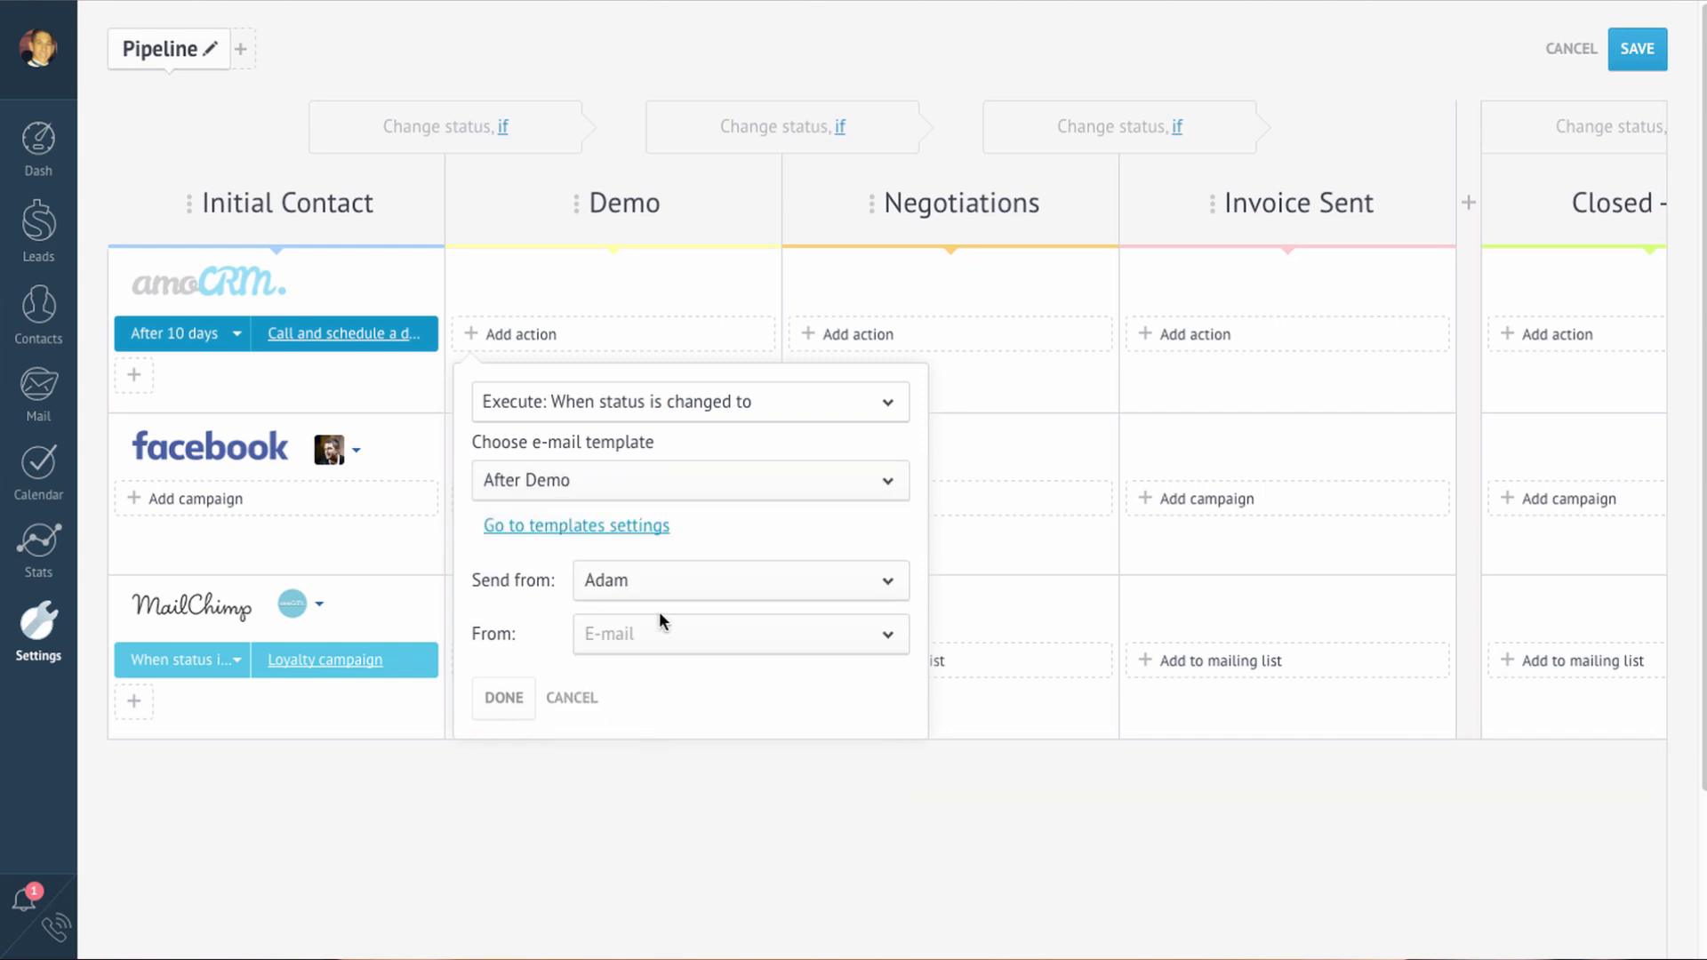
{"action": "left_click", "coordinate": [663, 634]}
{"action": "left_click", "coordinate": [670, 668]}
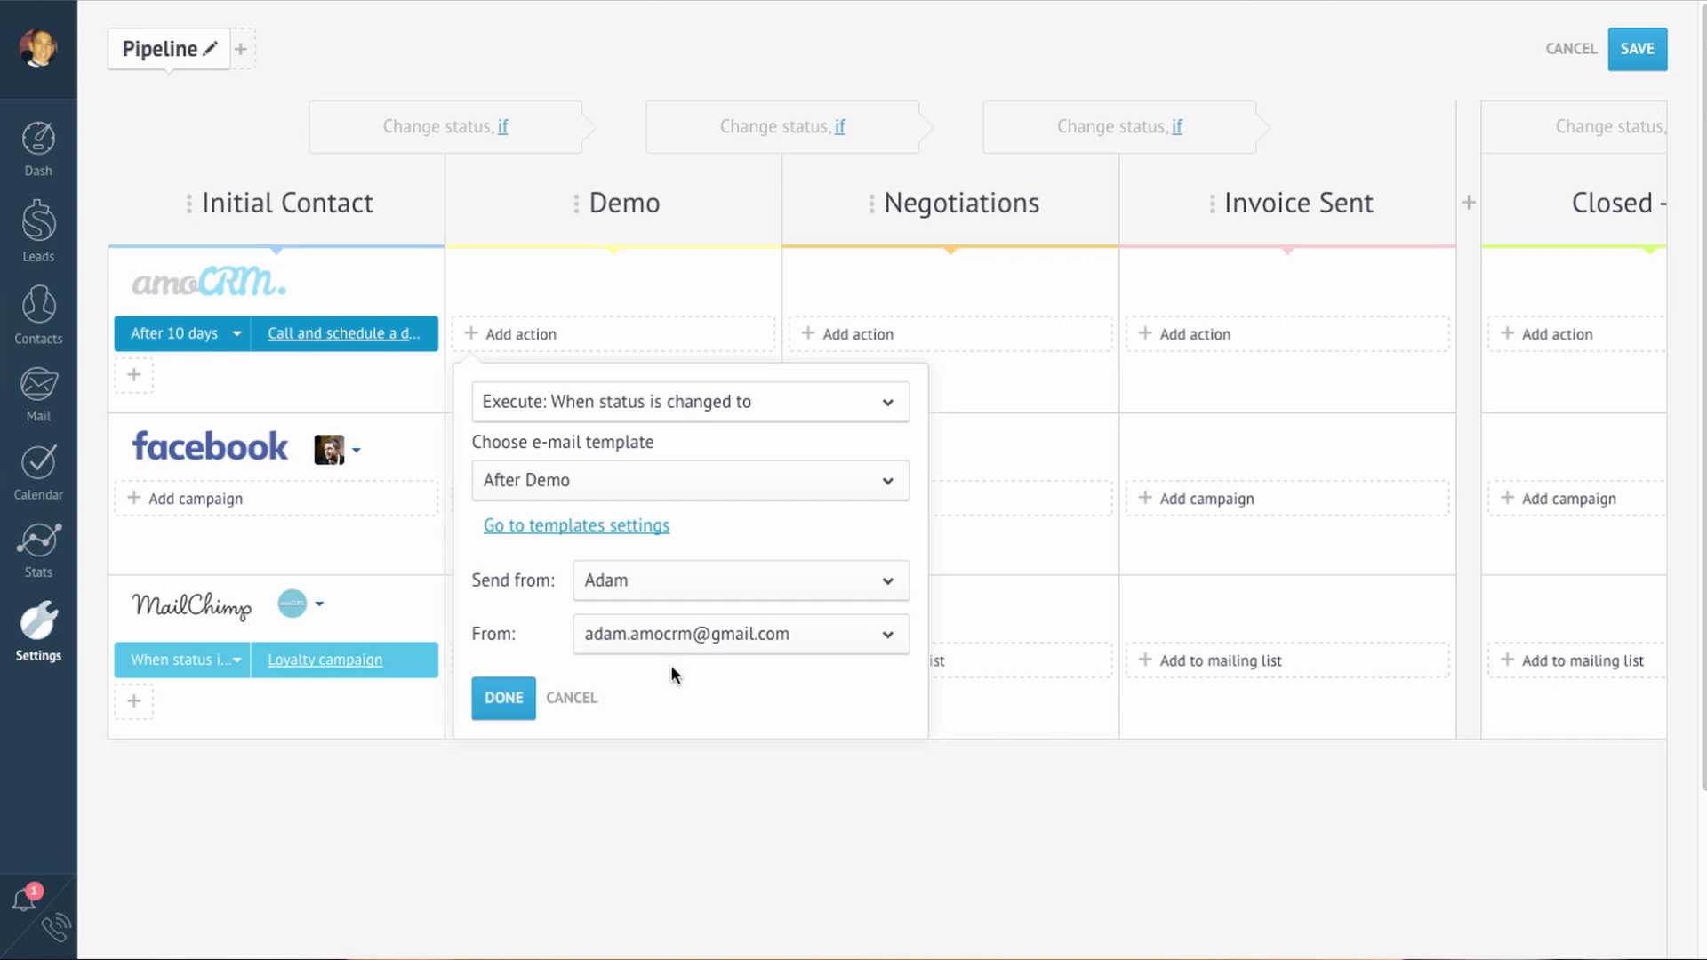
{"action": "left_click", "coordinate": [503, 695]}
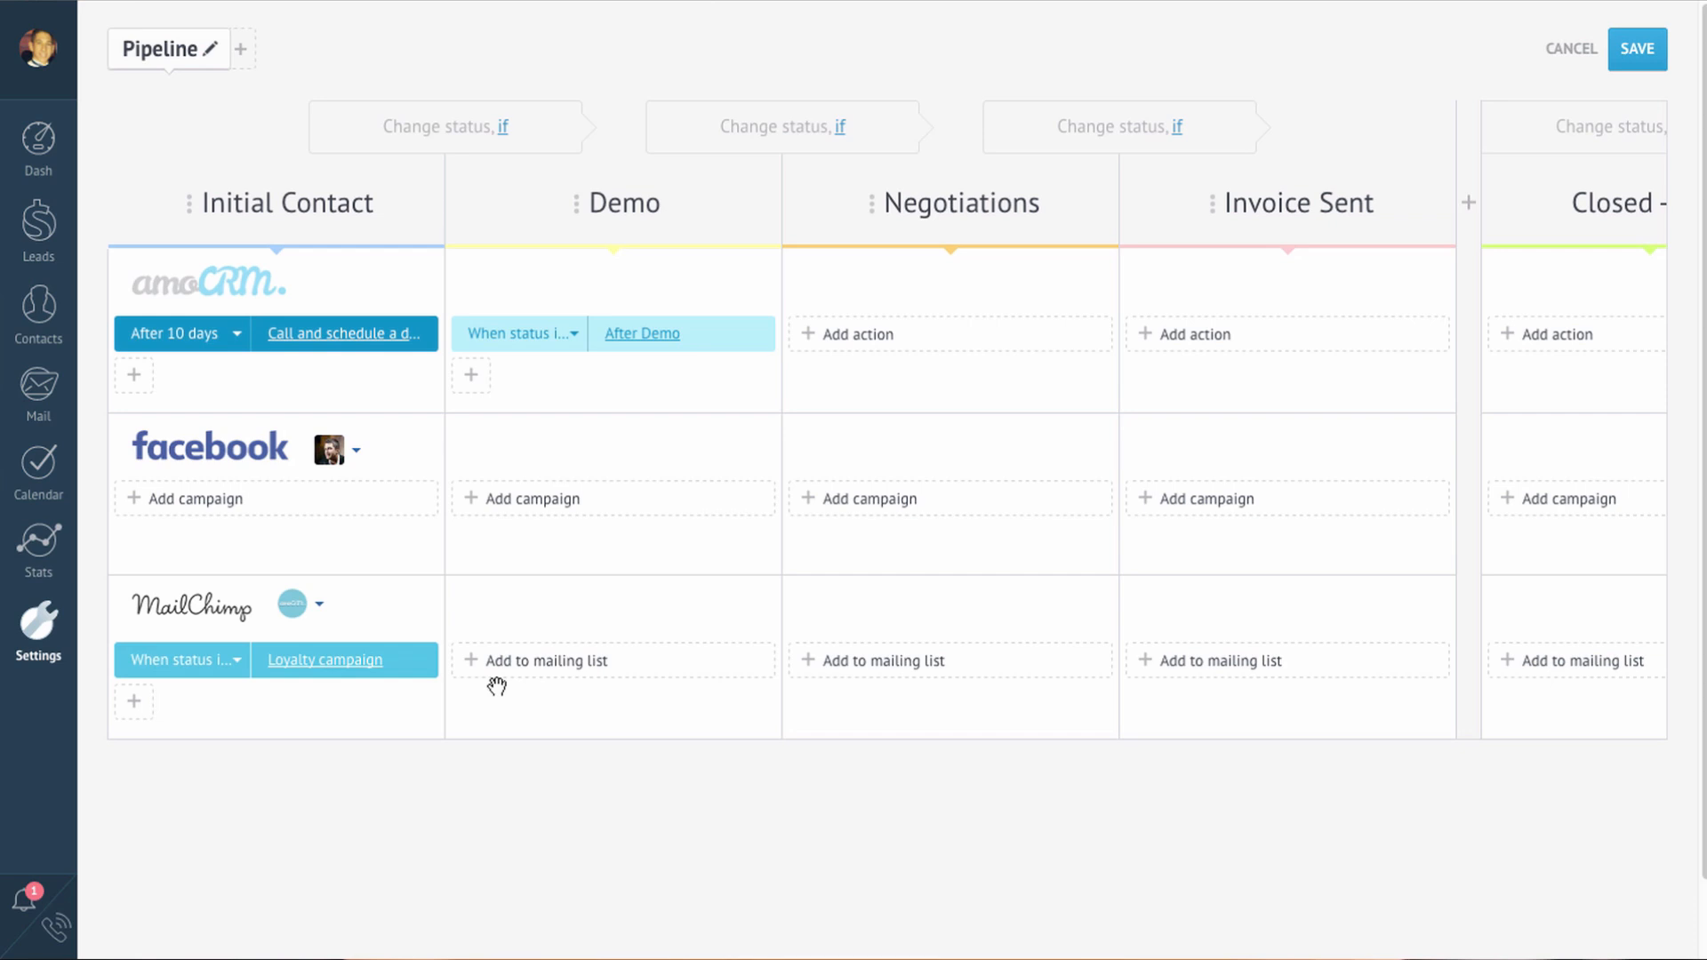
{"action": "left_click", "coordinate": [560, 503]}
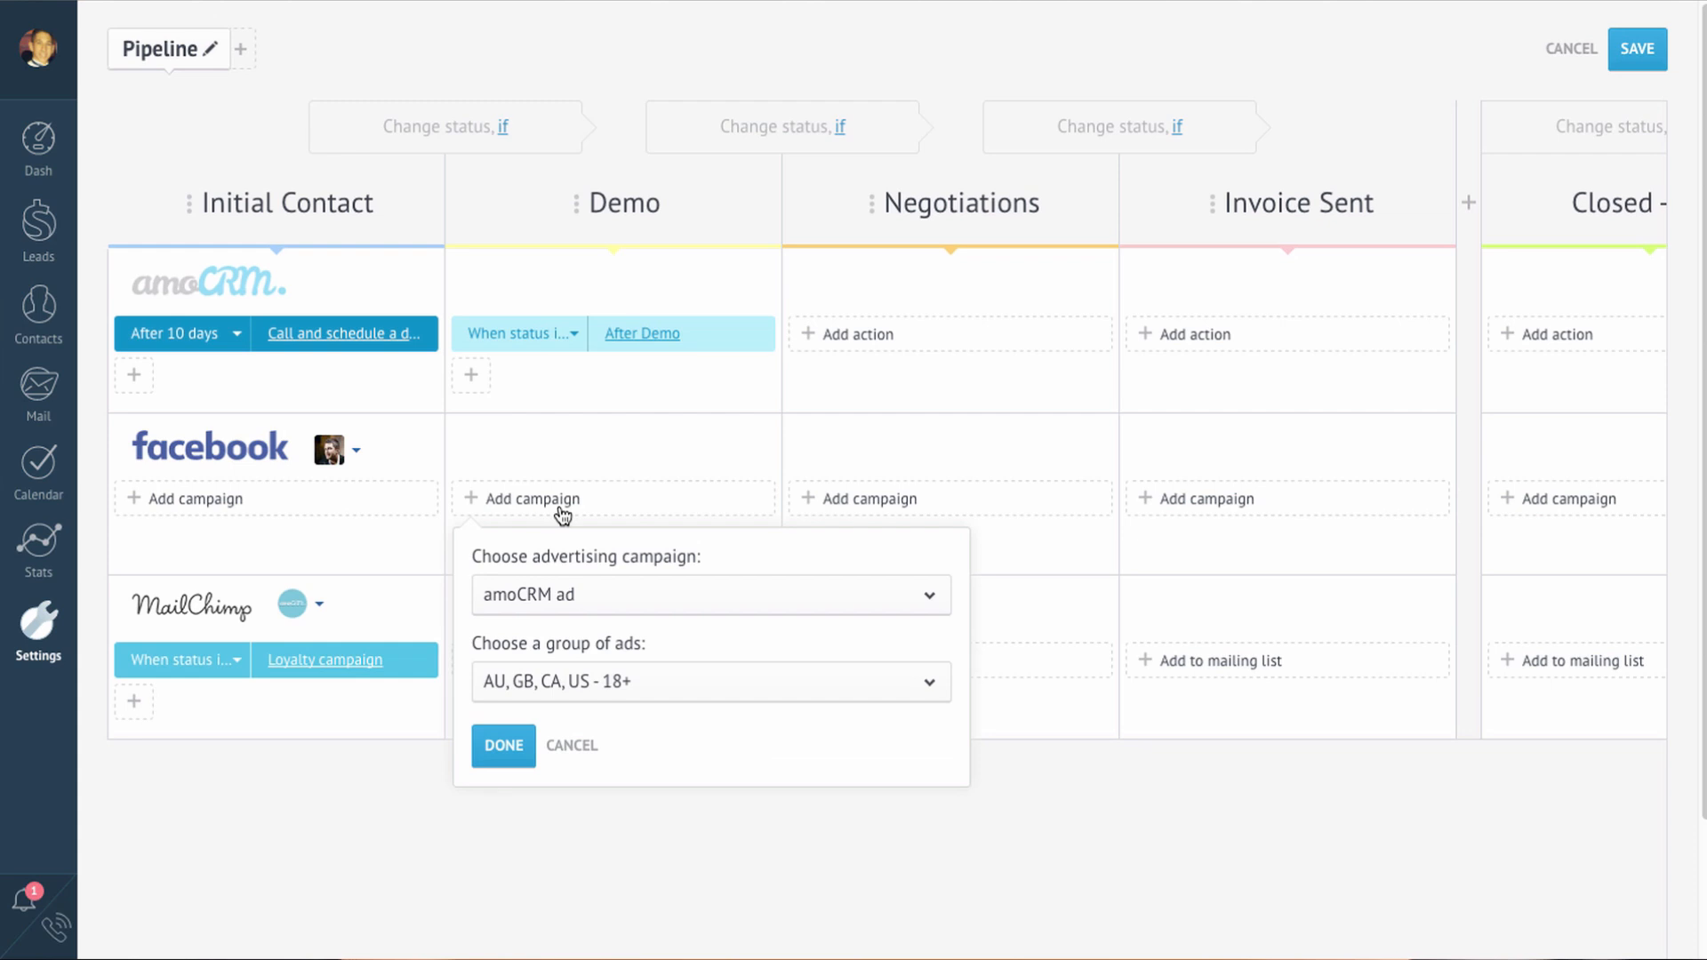
{"action": "left_click", "coordinate": [507, 745]}
{"action": "left_click", "coordinate": [841, 129]}
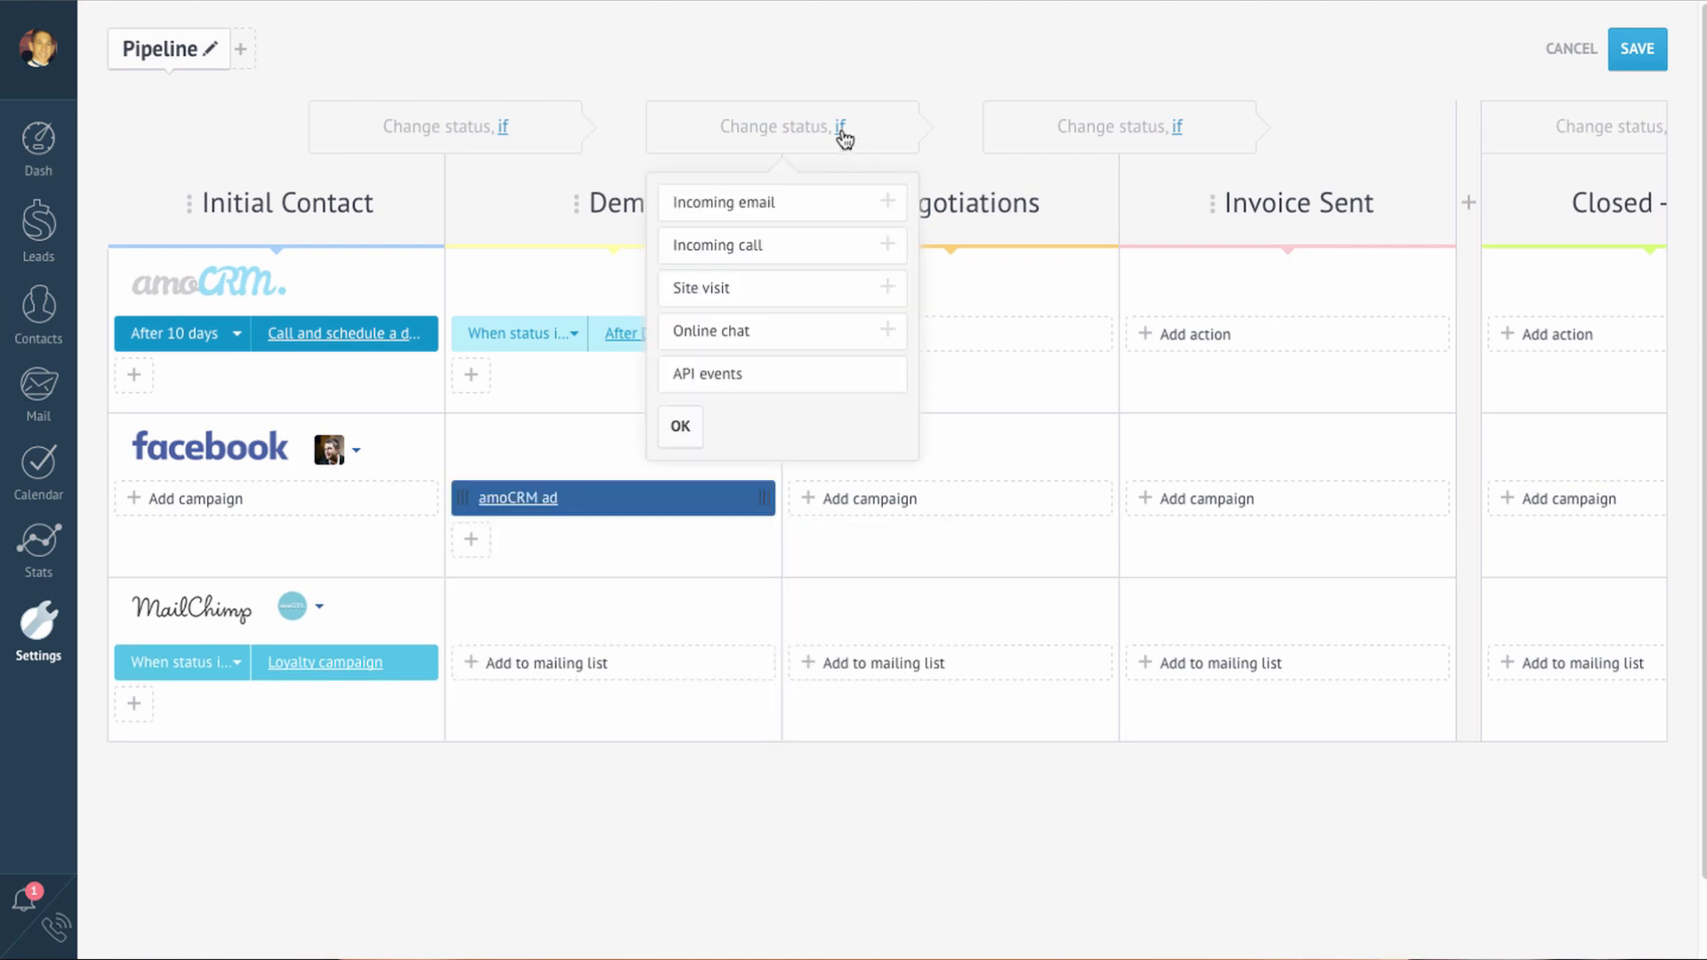
{"action": "left_click", "coordinate": [830, 287]}
{"action": "left_click", "coordinate": [822, 219]}
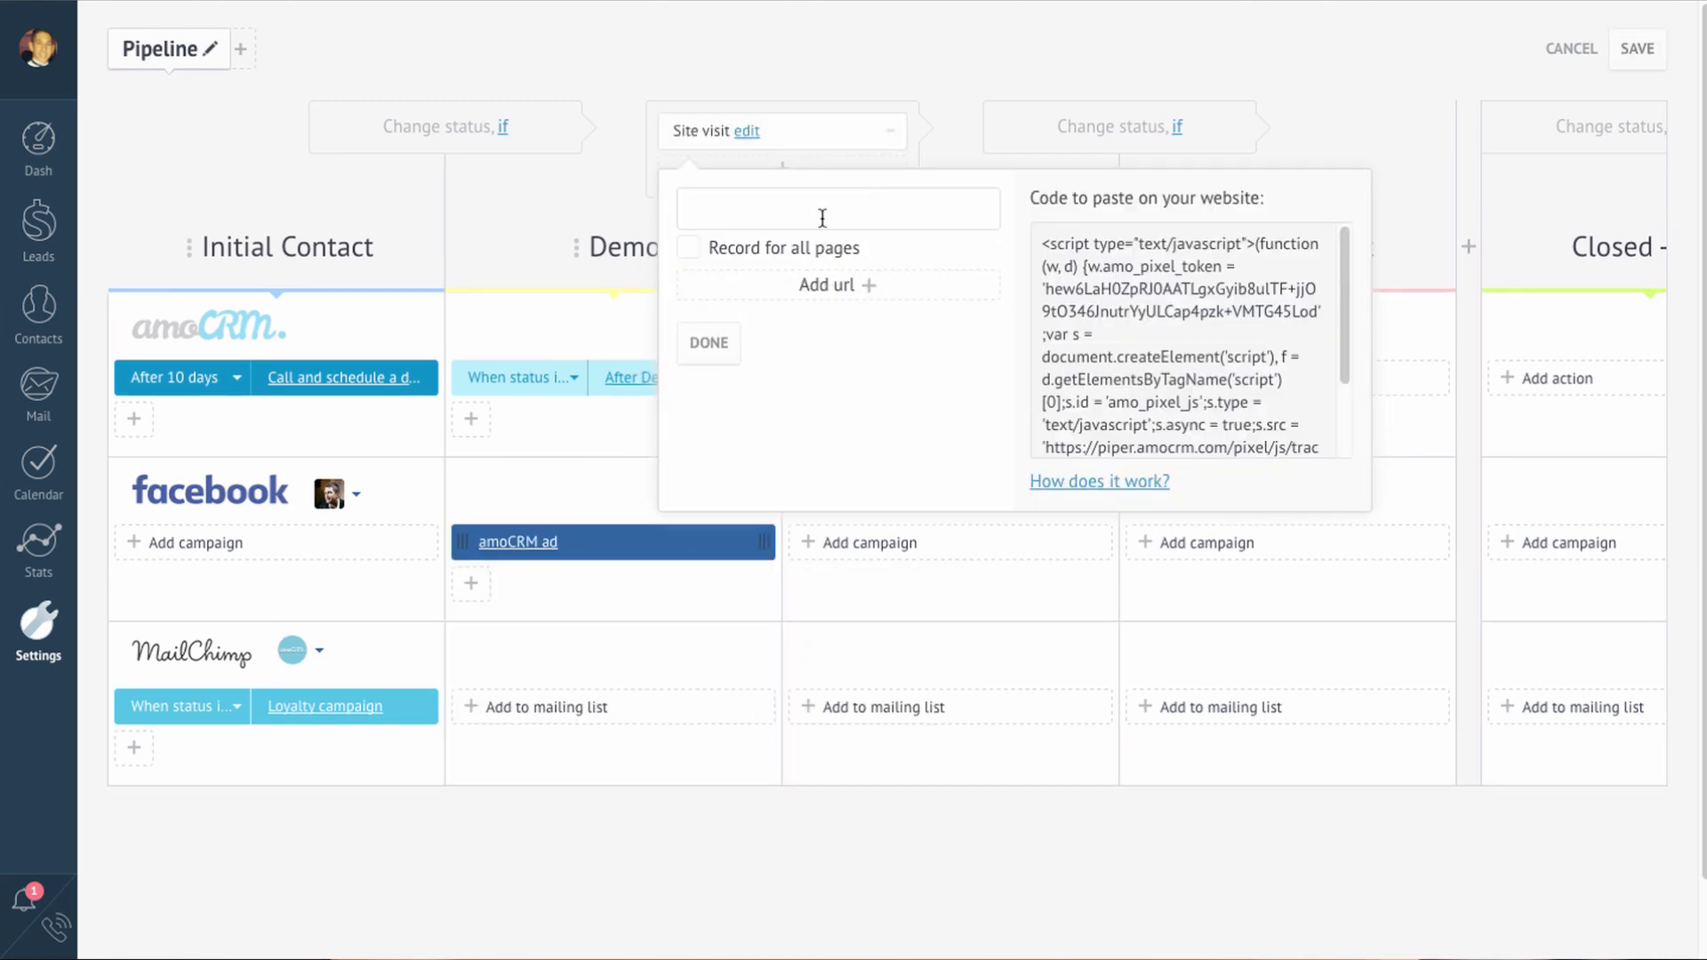
{"action": "type", "text": "http://www.amocrm.com"}
{"action": "left_click", "coordinate": [690, 249]}
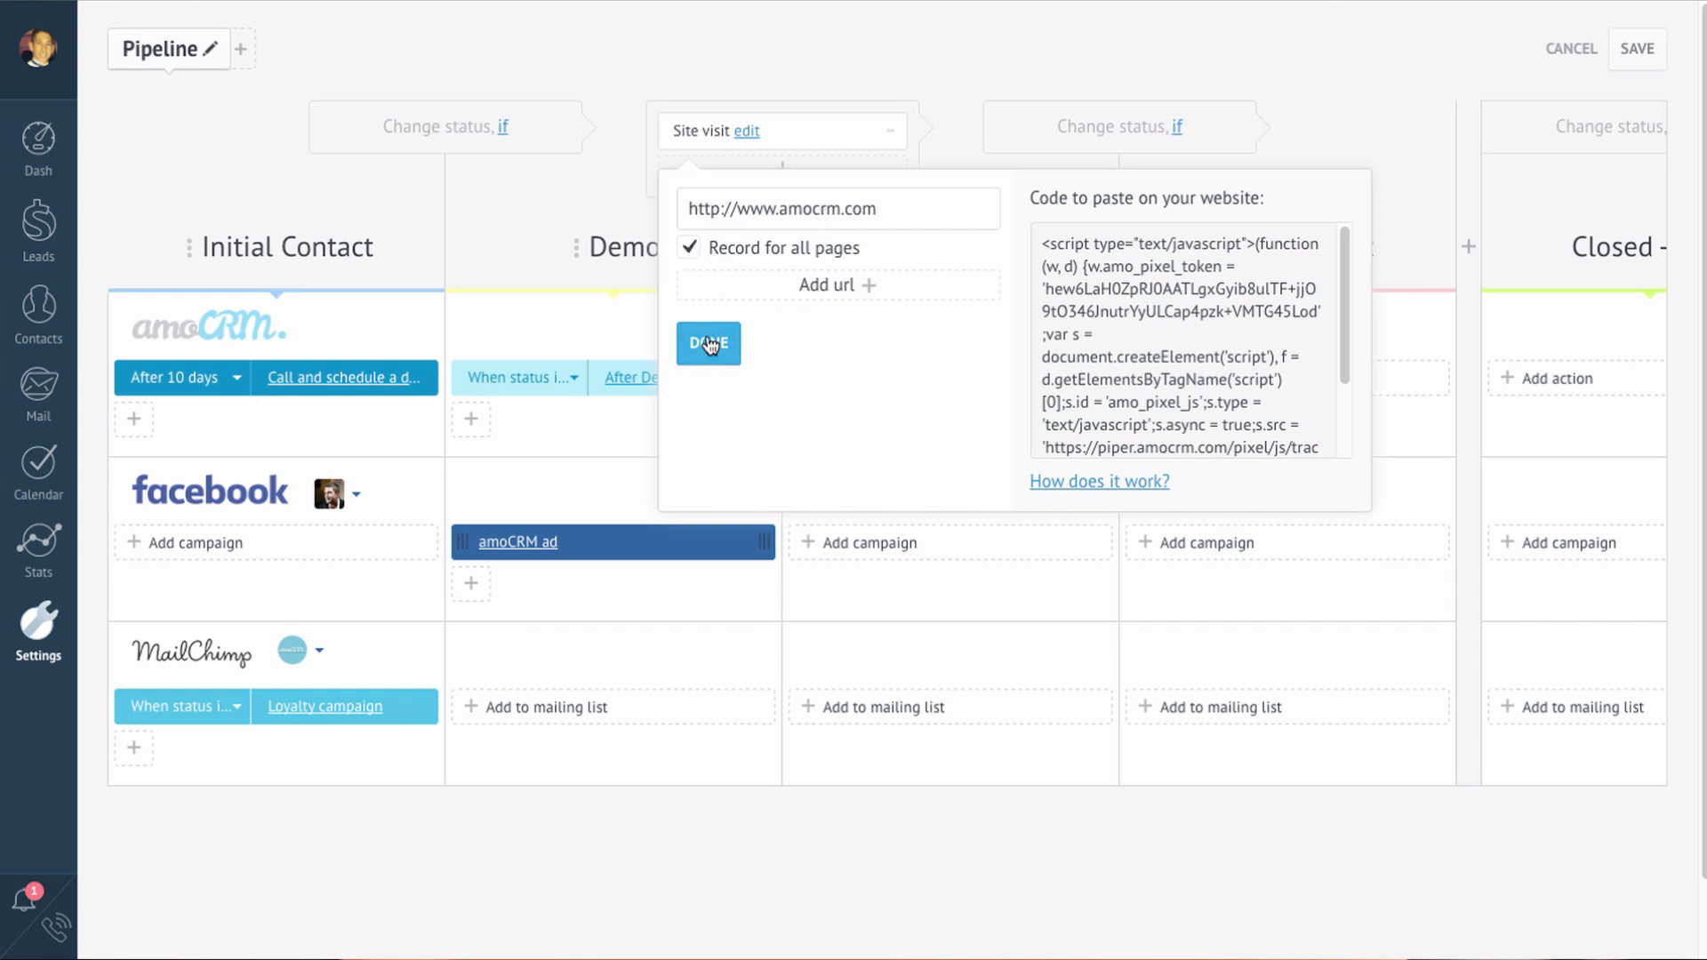
{"action": "left_click", "coordinate": [710, 345]}
{"action": "left_click", "coordinate": [840, 378]}
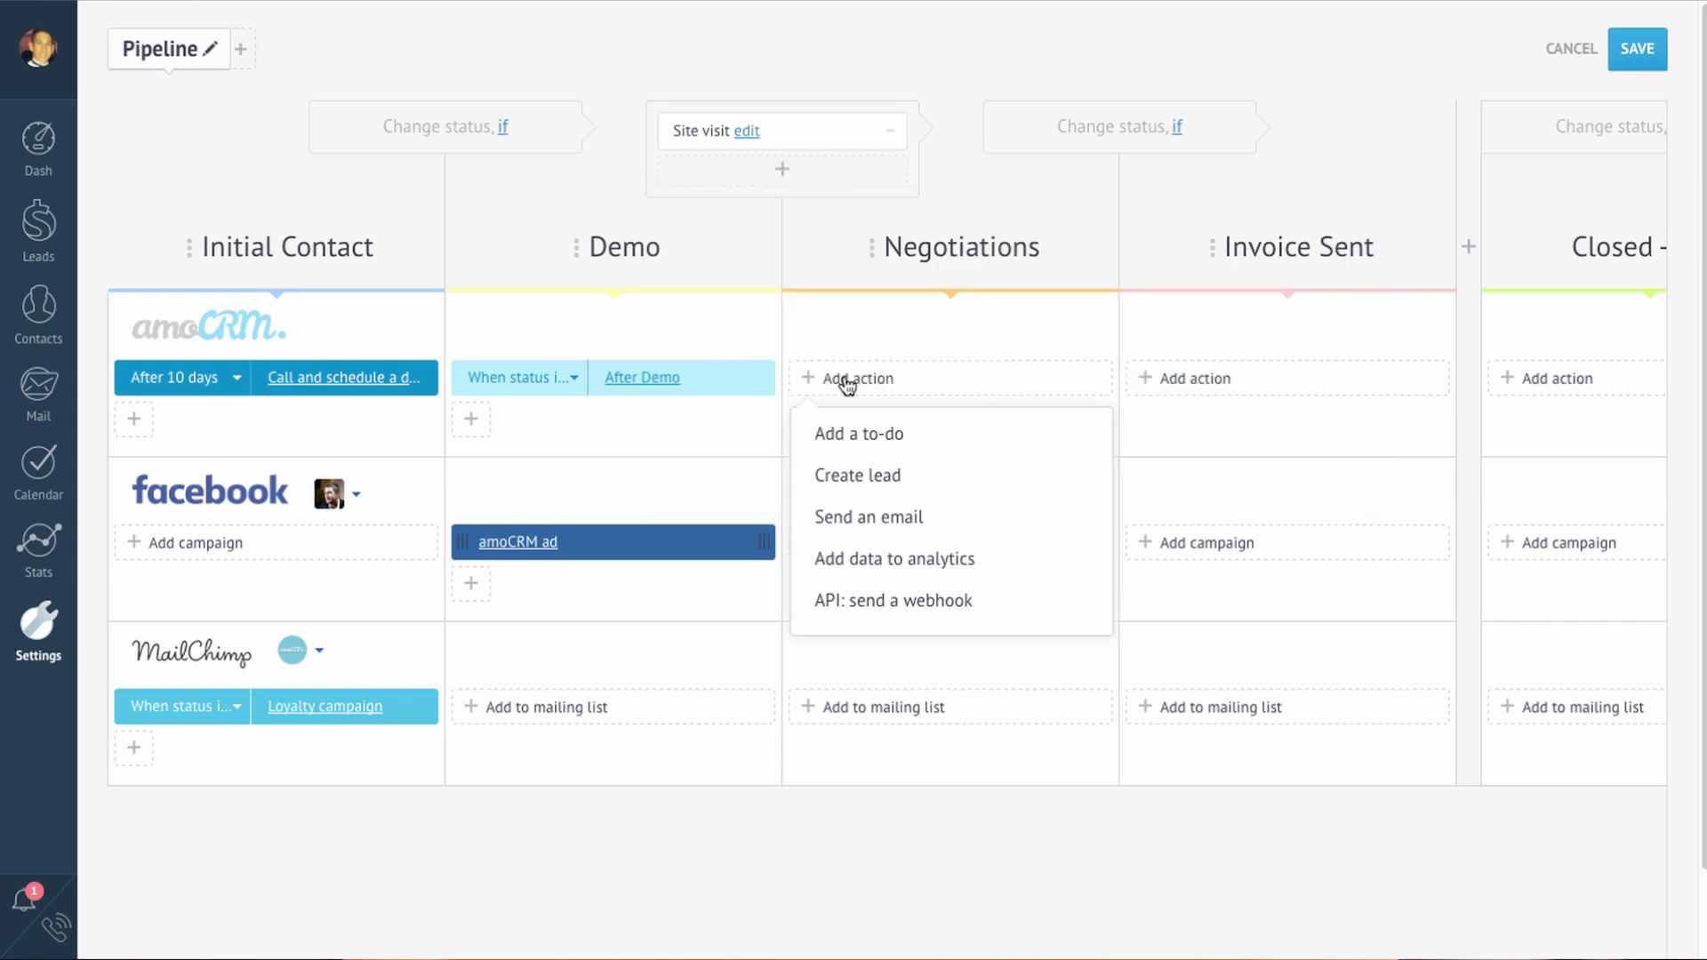
Step: Add a to-do action to the Negotiations stage of the pipeline
{"action": "left_click", "coordinate": [880, 434]}
{"action": "left_click", "coordinate": [905, 661]}
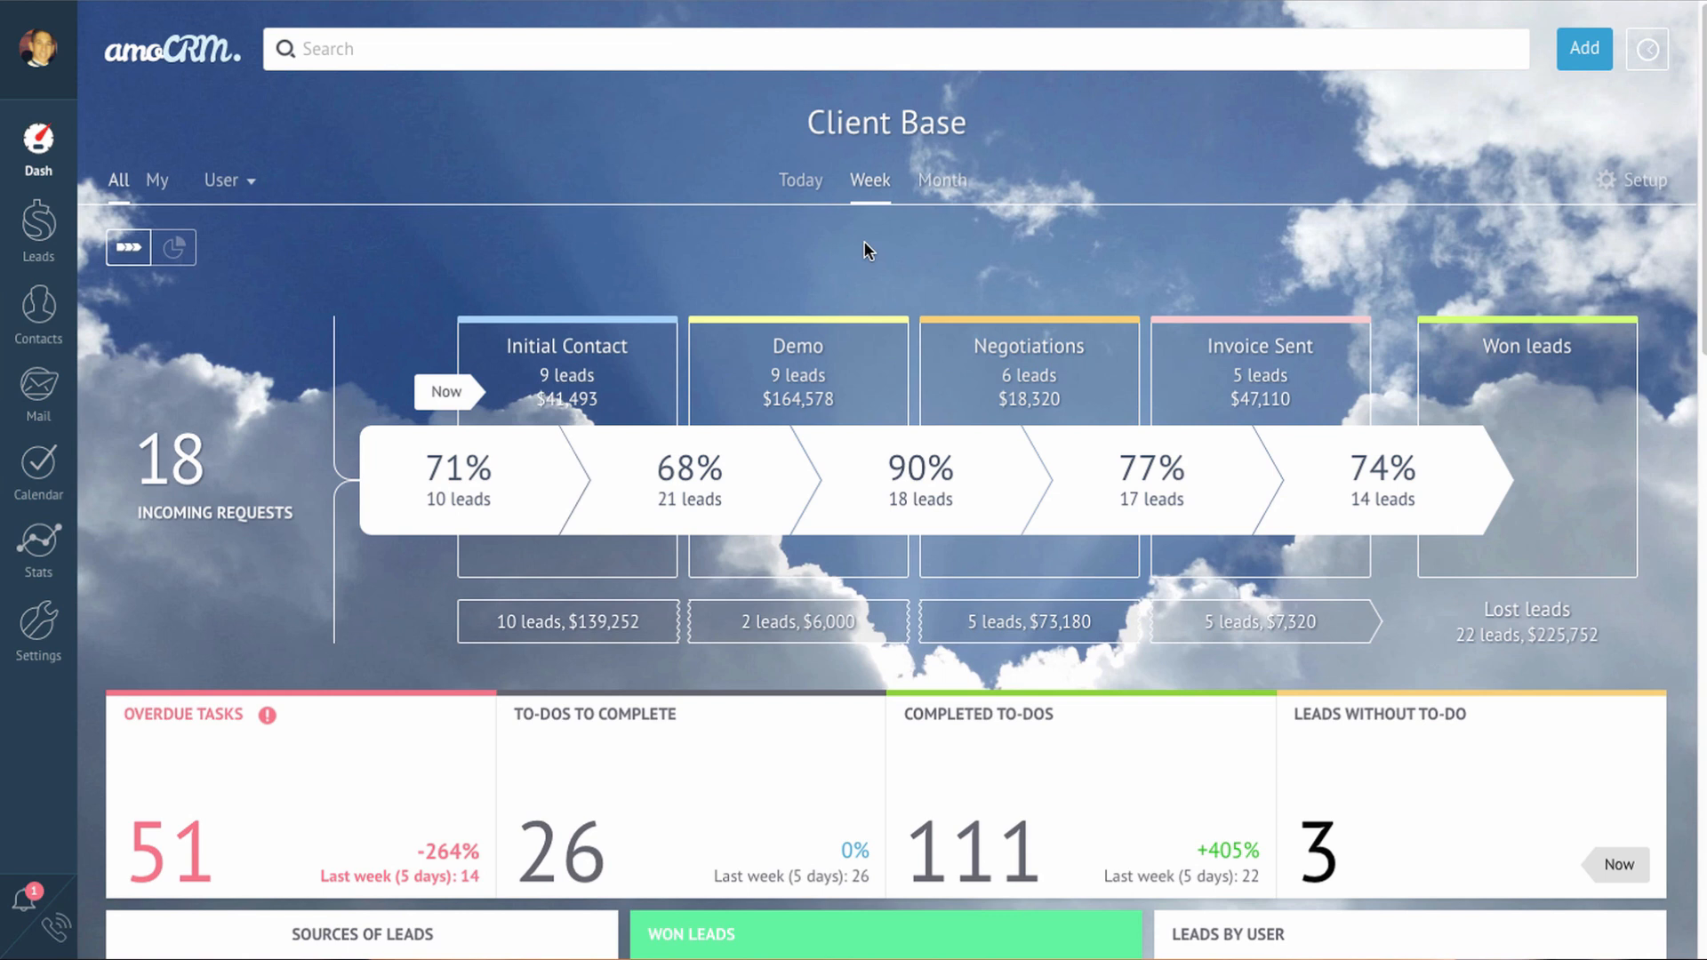
{"action": "scroll", "coordinate": [867, 251], "scroll_direction": "down", "scroll_amount": 5}
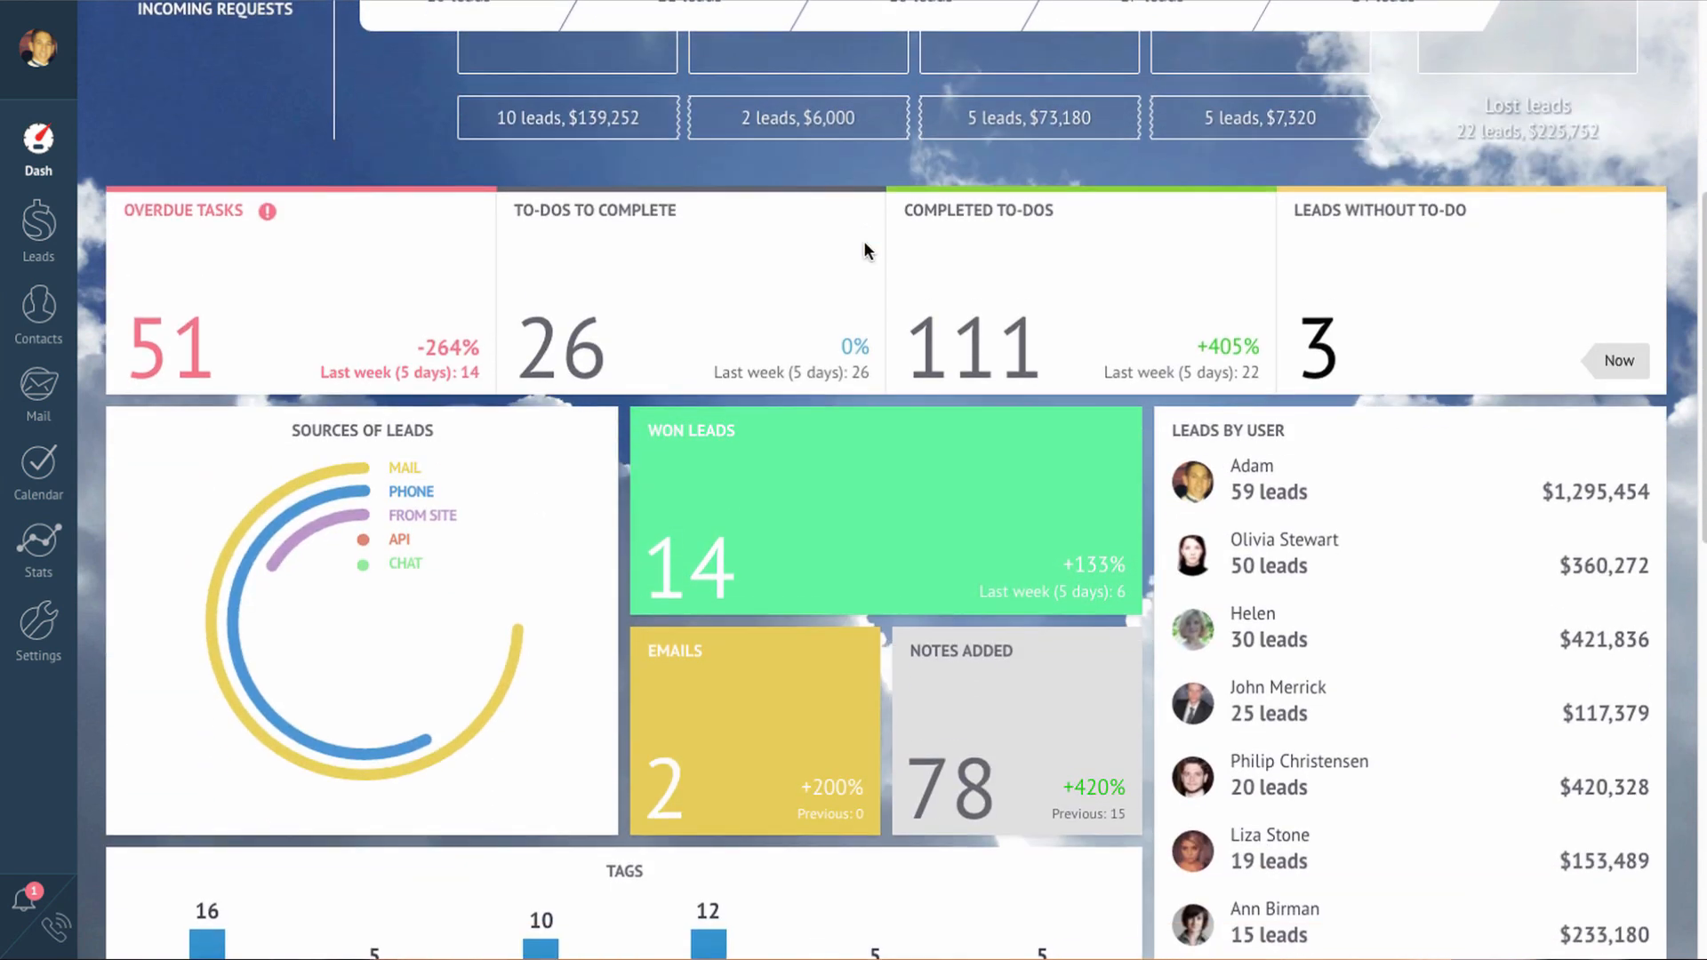
{"action": "scroll", "coordinate": [864, 249], "scroll_direction": "down", "scroll_amount": 6}
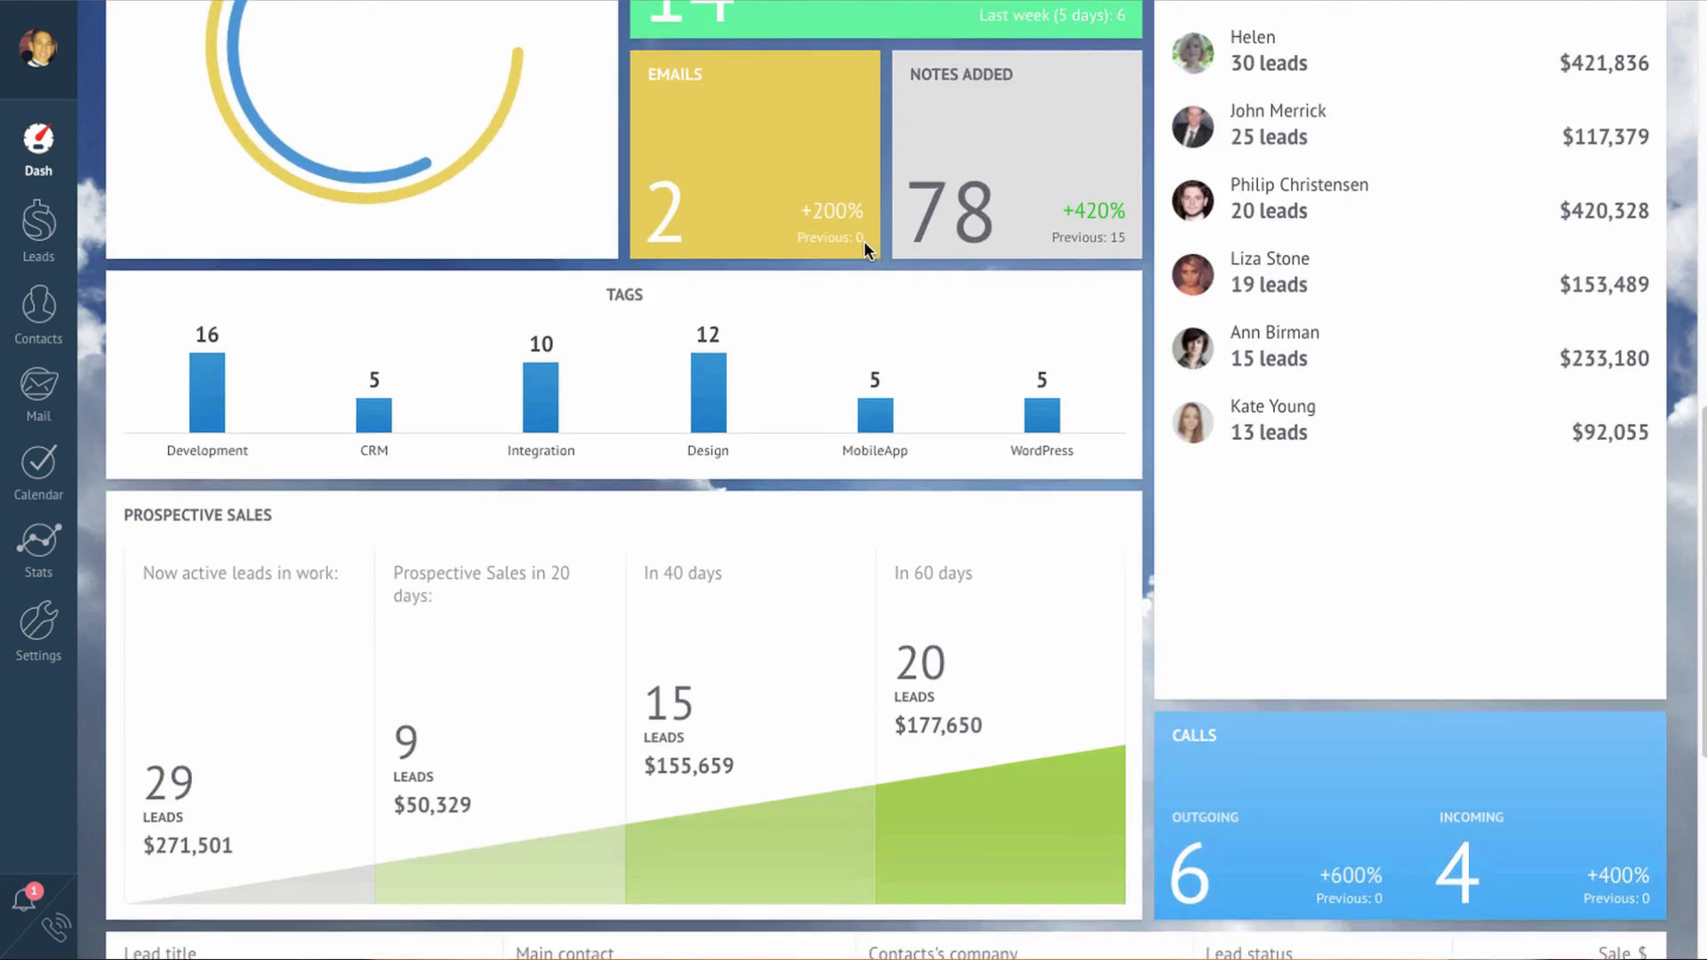
{"action": "scroll", "coordinate": [864, 244], "scroll_direction": "down", "scroll_amount": 3}
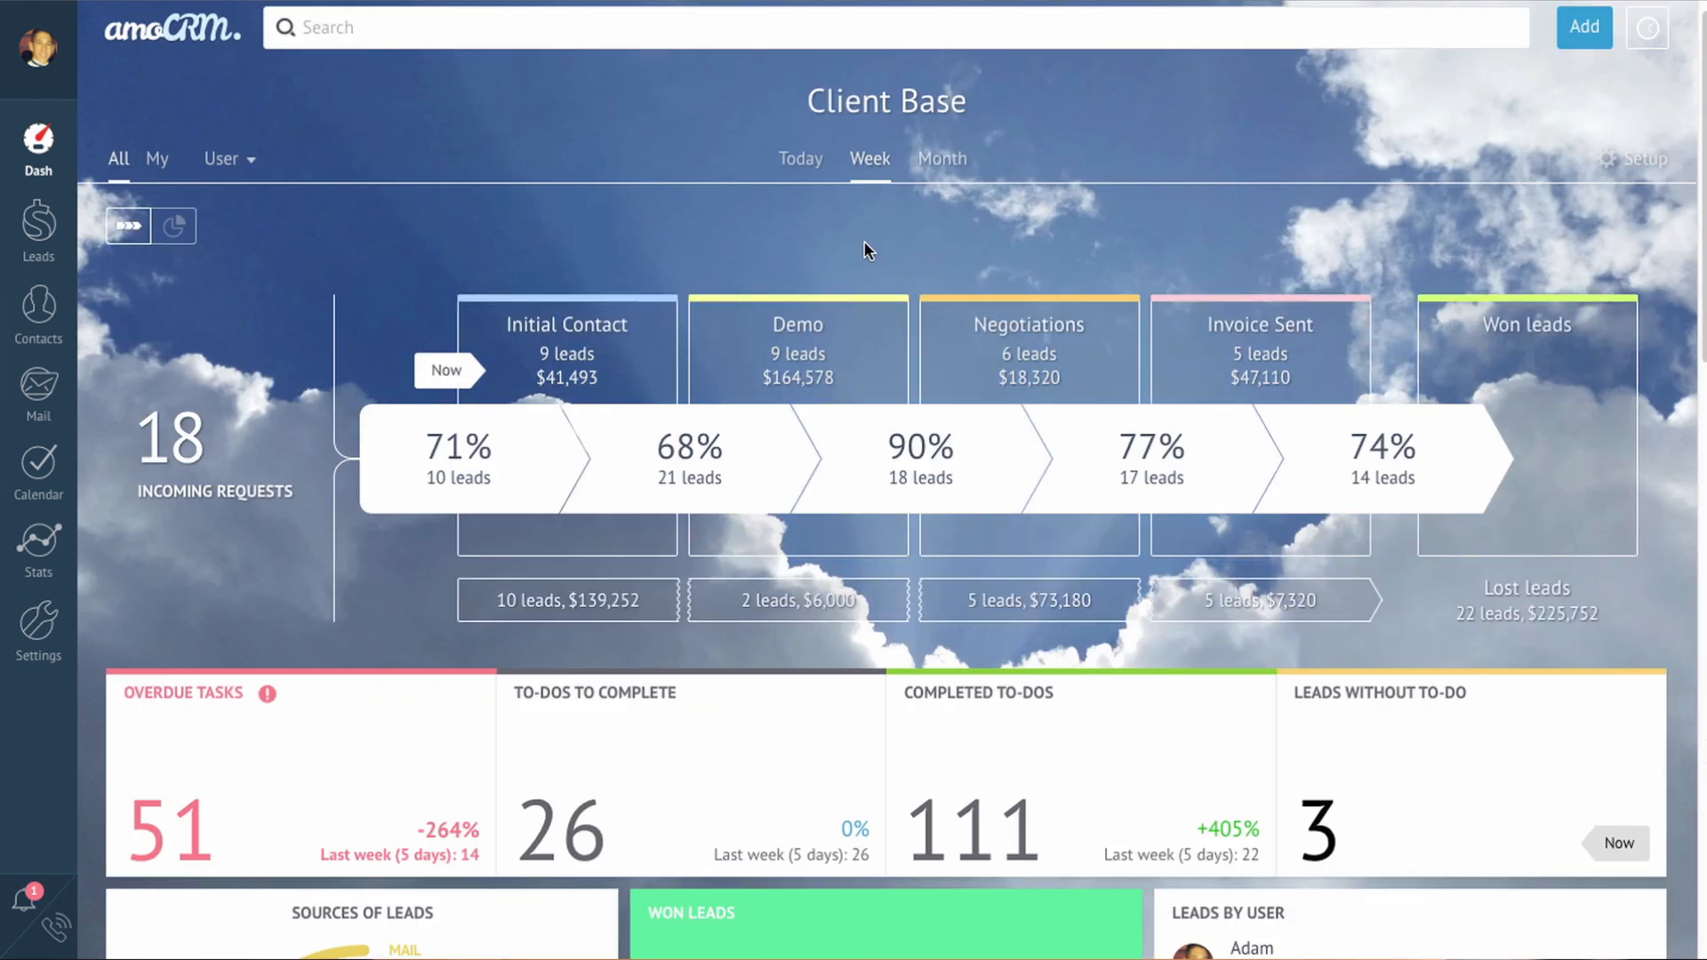
Step: Move the leads table down a row, delete the Calls widget, and check the widget list without adding anything
{"action": "left_click", "coordinate": [1641, 166]}
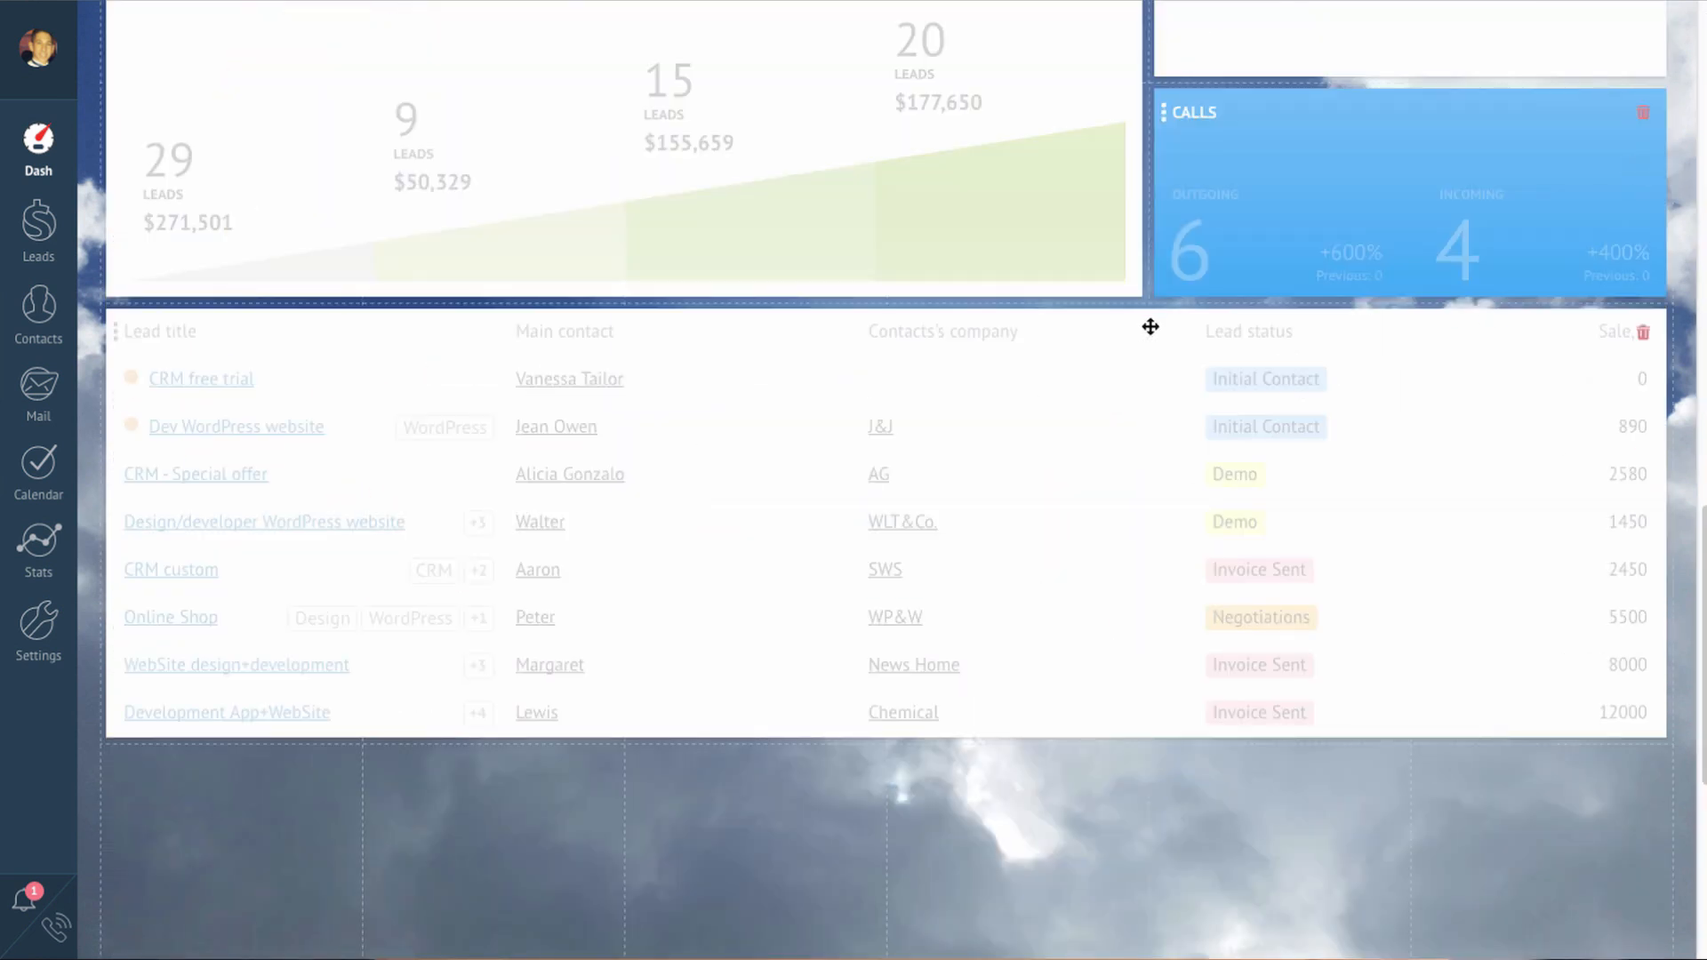
{"action": "left_click_drag", "start_coordinate": [1150, 328], "coordinate": [1120, 571]}
{"action": "left_click_drag", "start_coordinate": [1315, 137], "coordinate": [1368, 354]}
{"action": "left_click", "coordinate": [1646, 333]}
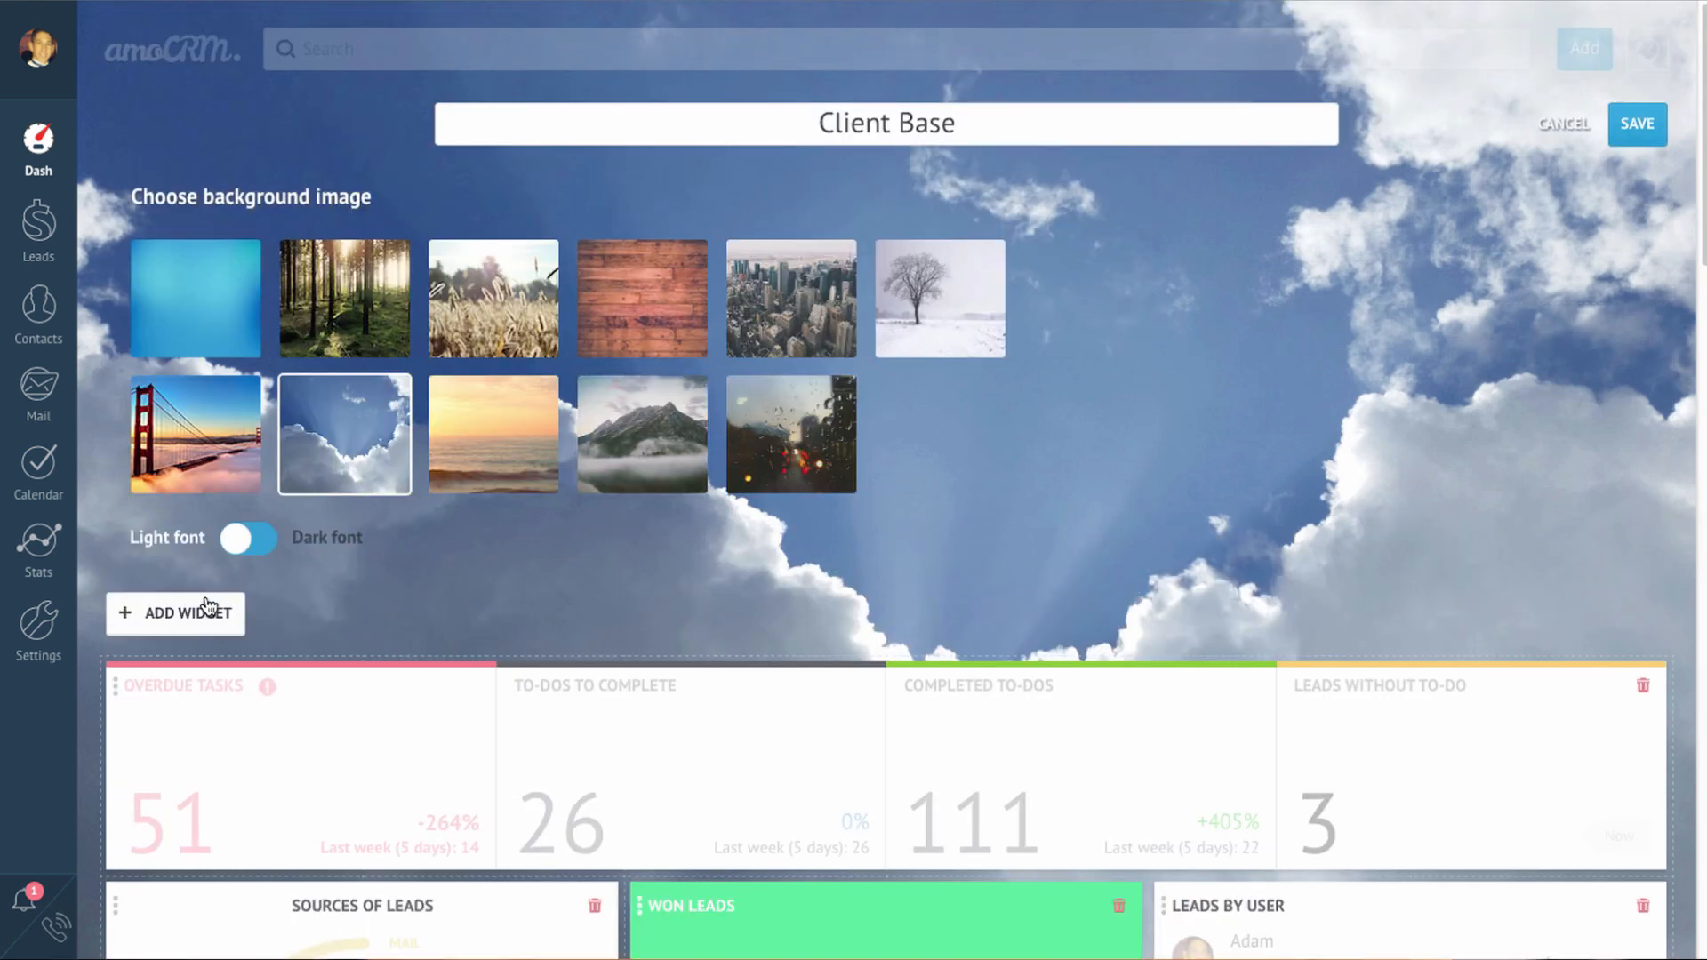
{"action": "left_click", "coordinate": [206, 610]}
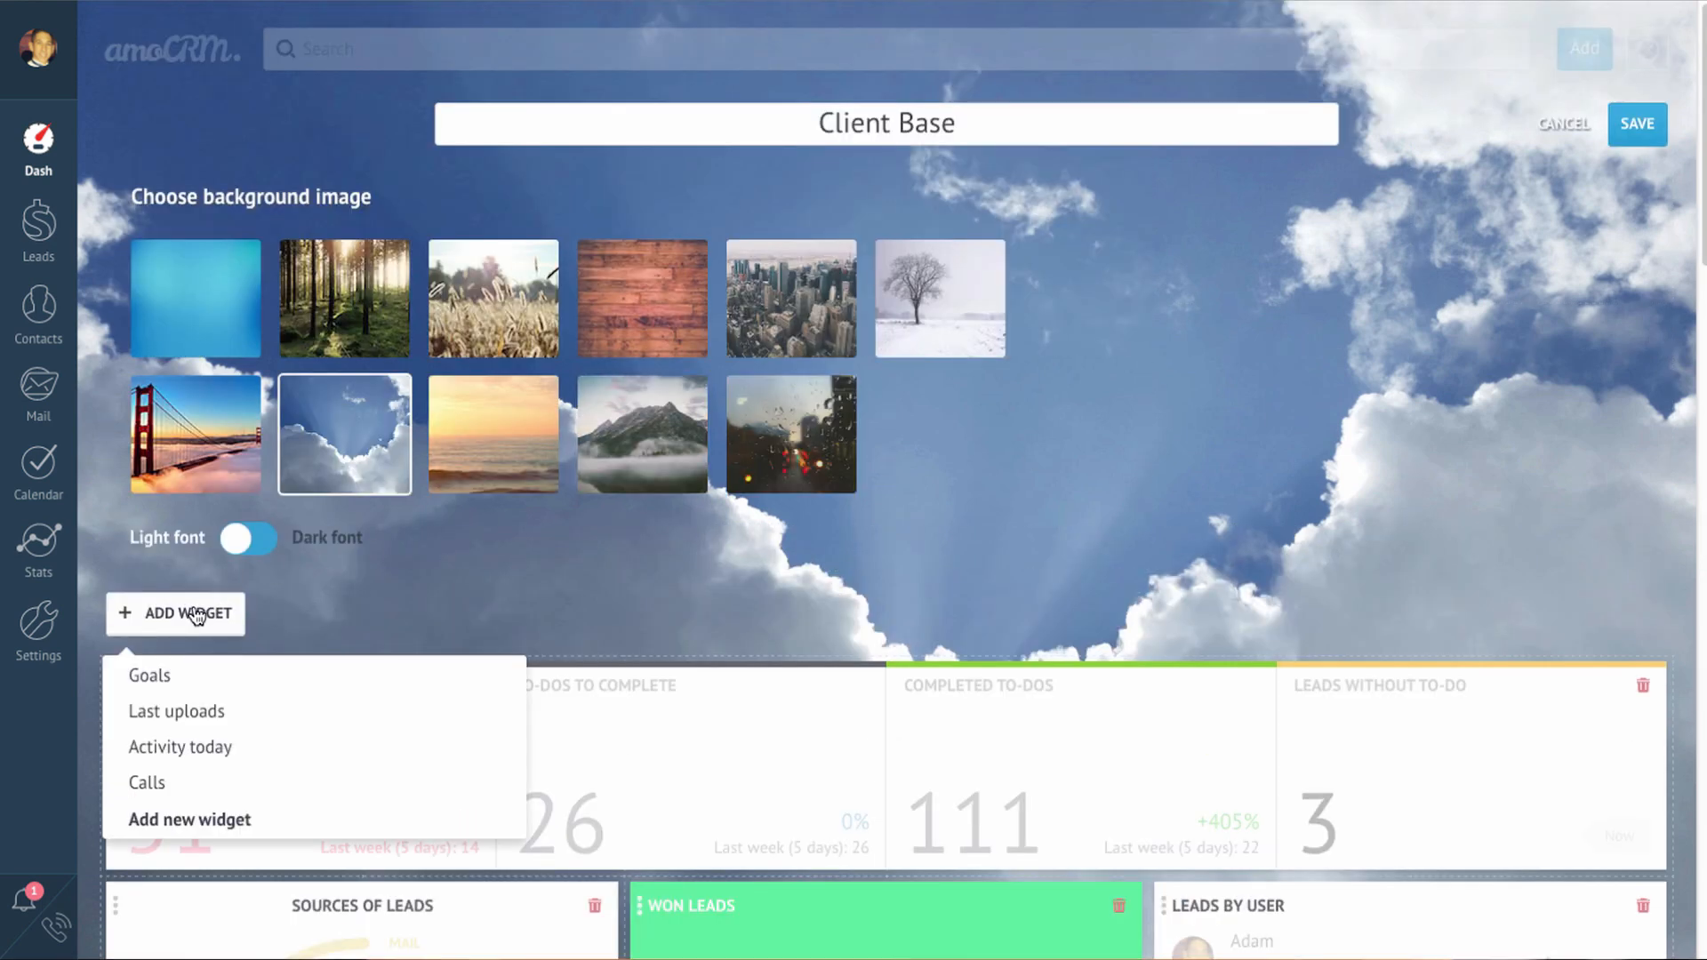
{"action": "left_click", "coordinate": [297, 608]}
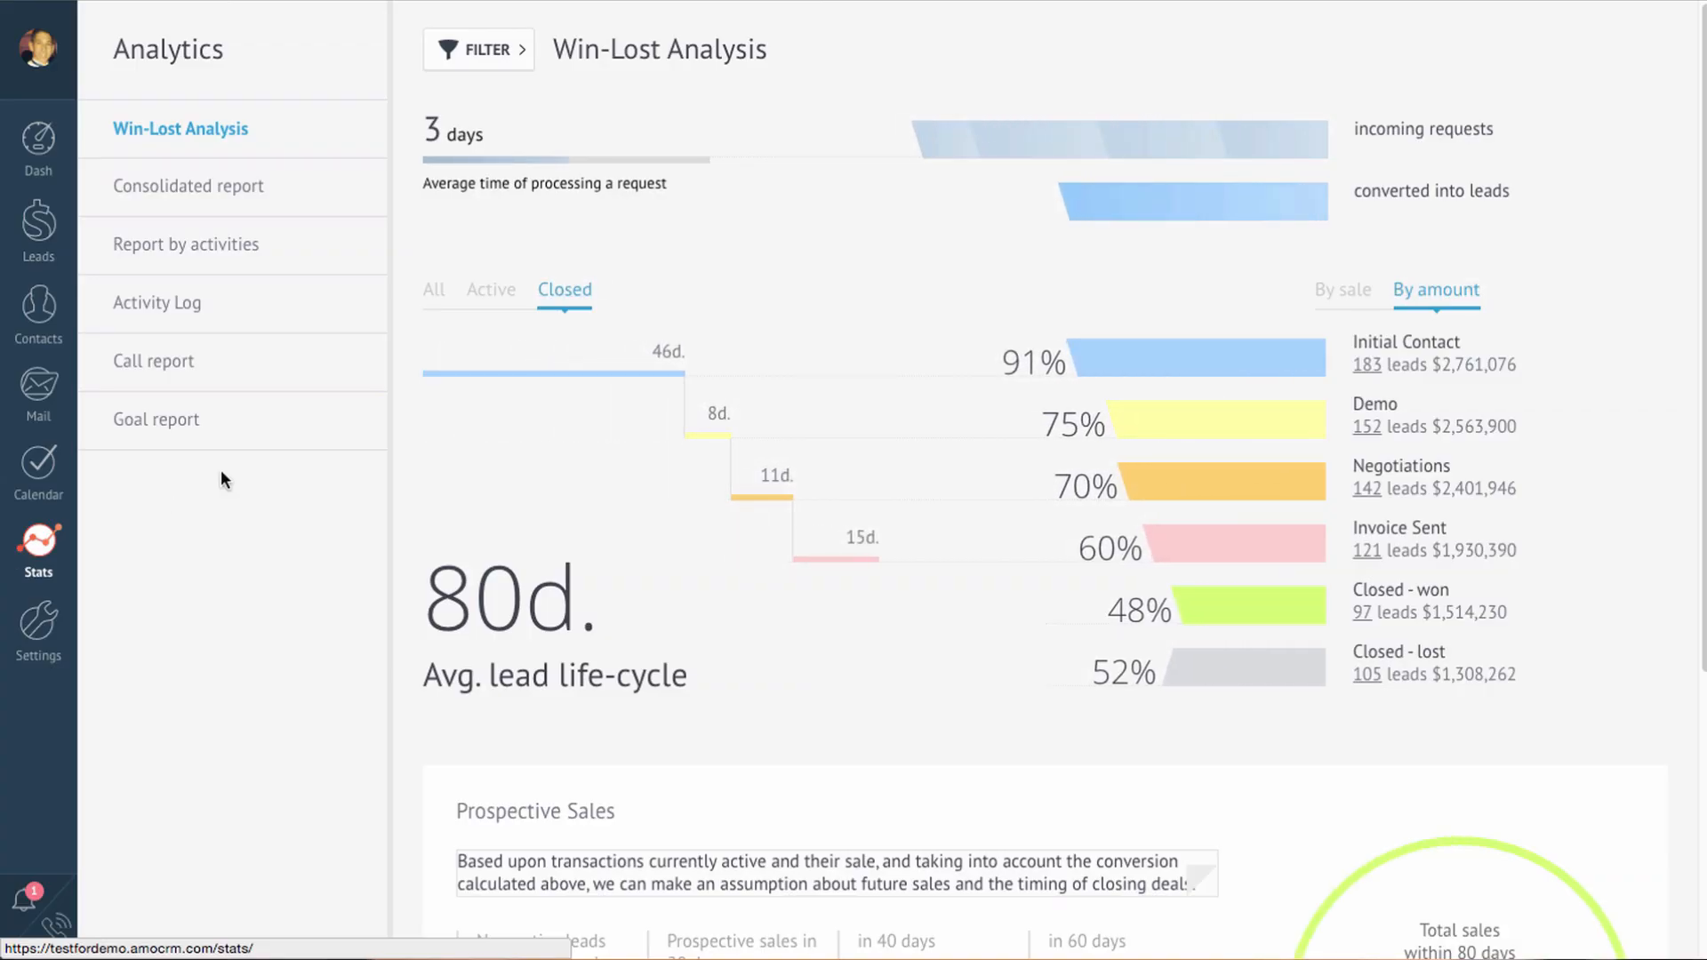
Step: Look over the Win-Lost Analysis report, then switch to the Report by activities
{"action": "scroll", "coordinate": [367, 457], "scroll_direction": "down", "scroll_amount": 5}
{"action": "scroll", "coordinate": [366, 457], "scroll_direction": "up", "scroll_amount": 5}
{"action": "left_click", "coordinate": [251, 251]}
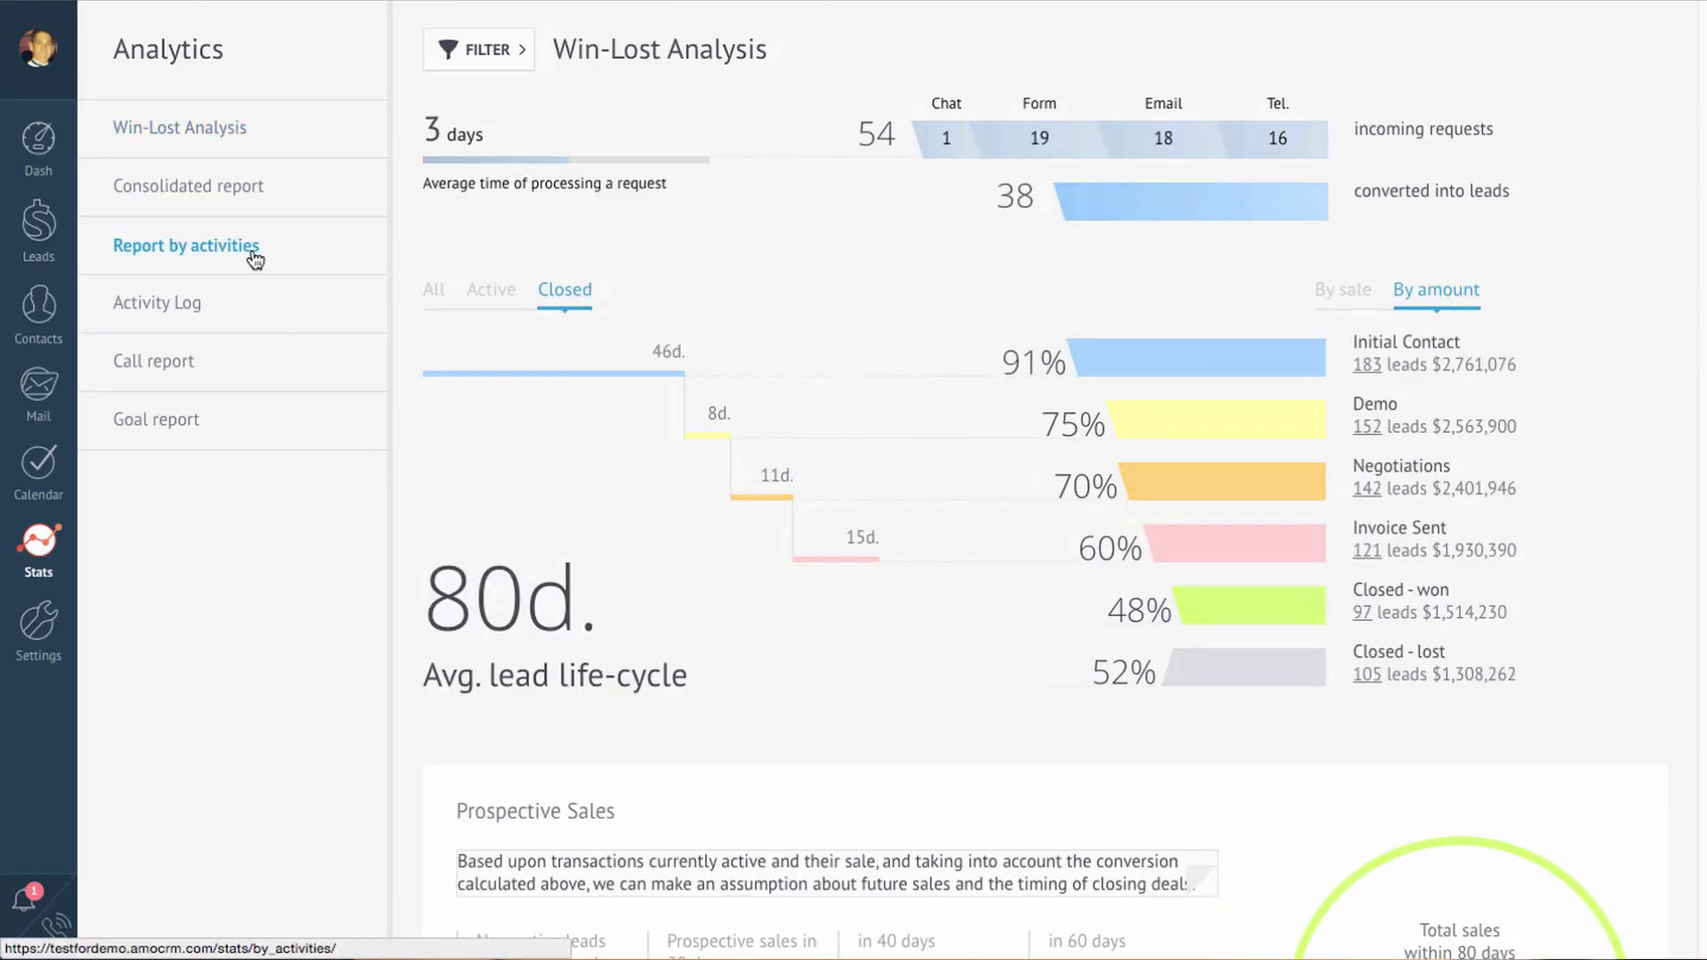
Step: Review the activities report, then view the Consolidated report of active leads by stage and user
{"action": "scroll", "coordinate": [255, 258], "scroll_direction": "down", "scroll_amount": 1}
{"action": "scroll", "coordinate": [255, 258], "scroll_direction": "down", "scroll_amount": 3}
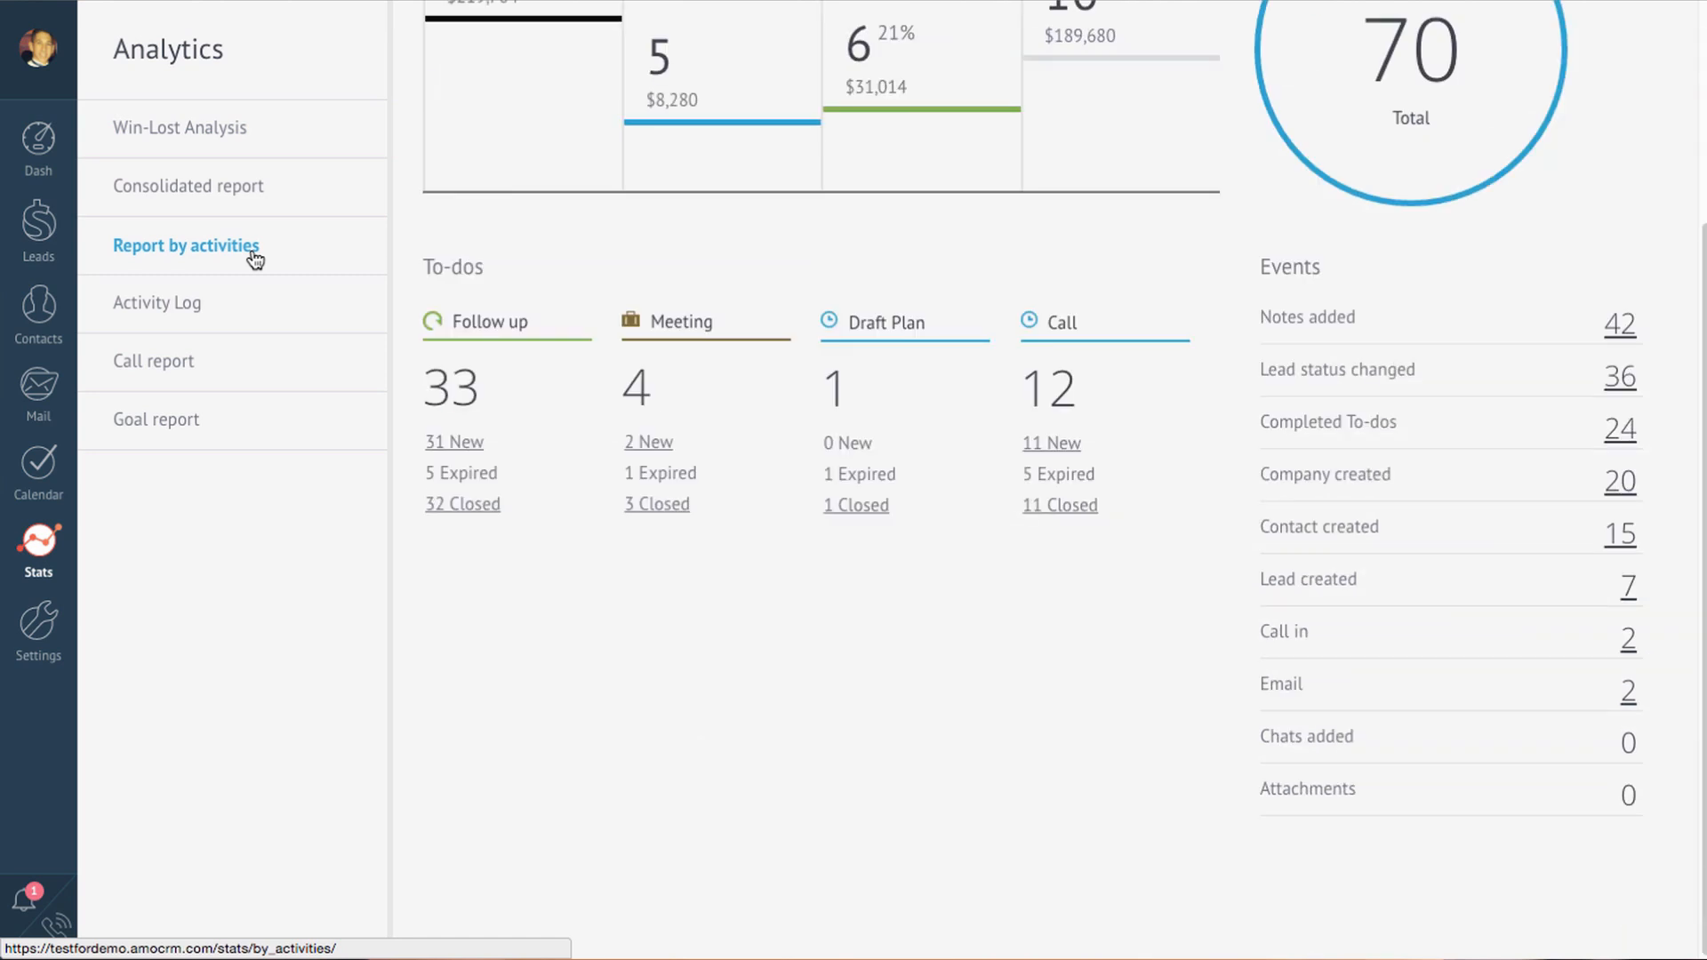
{"action": "scroll", "coordinate": [255, 258], "scroll_direction": "up", "scroll_amount": 3}
{"action": "left_click", "coordinate": [240, 206]}
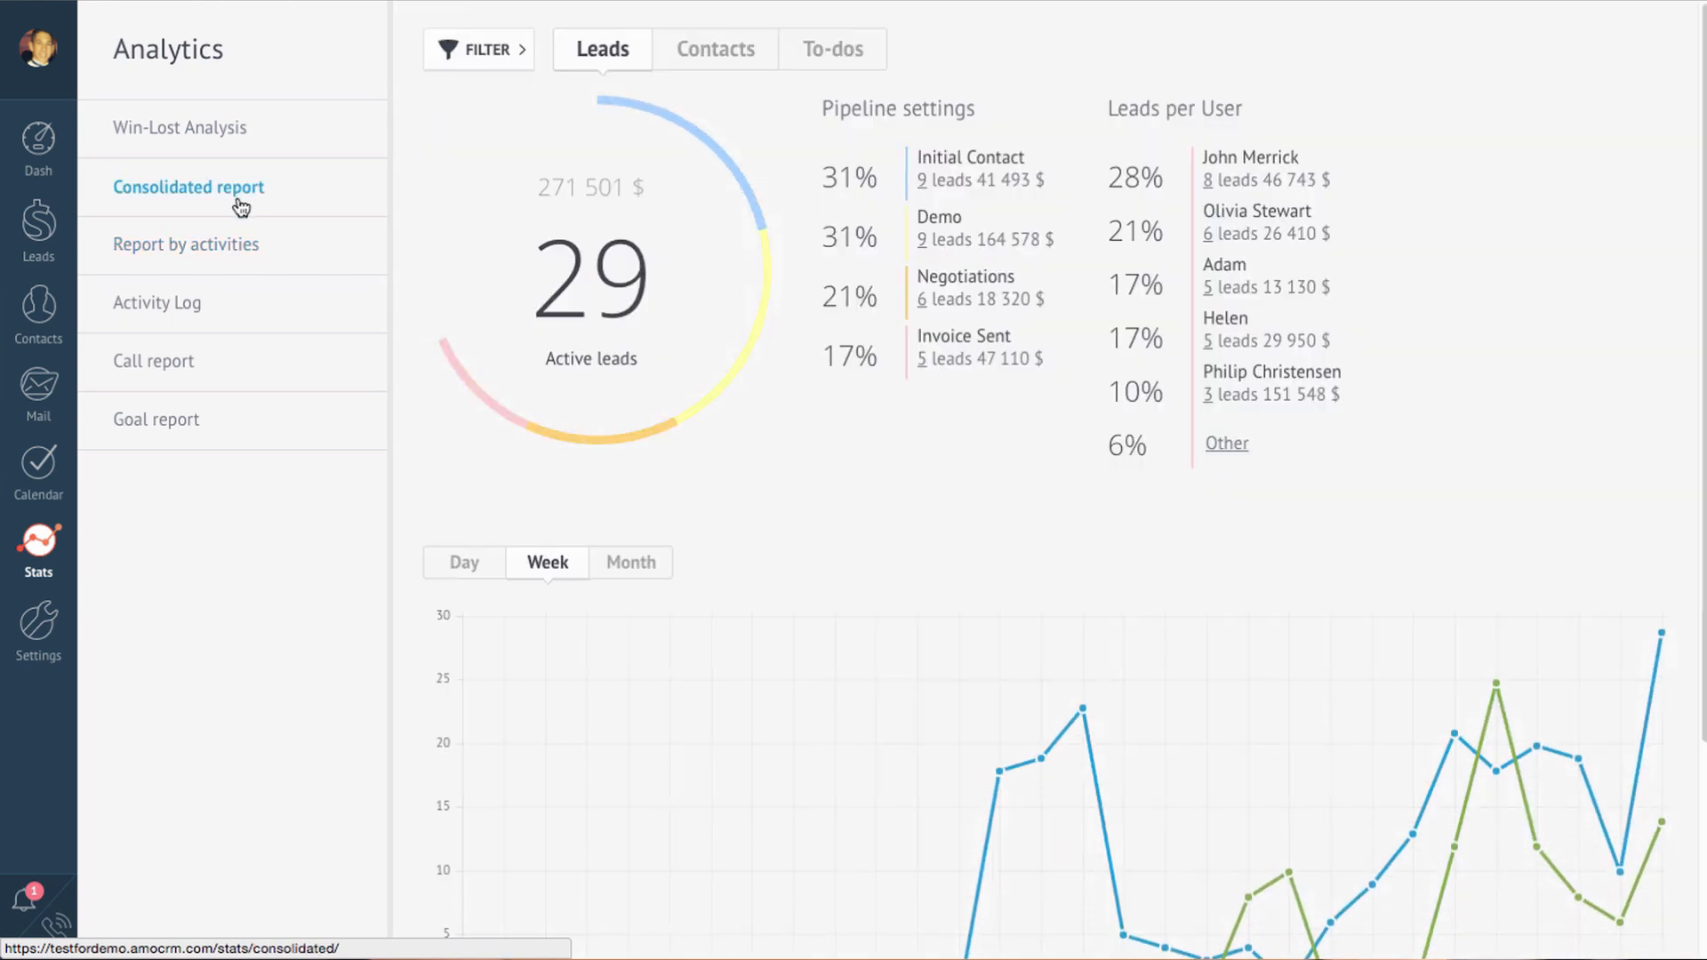
{"action": "scroll", "coordinate": [240, 207], "scroll_direction": "down", "scroll_amount": 3}
{"action": "scroll", "coordinate": [240, 206], "scroll_direction": "up", "scroll_amount": 3}
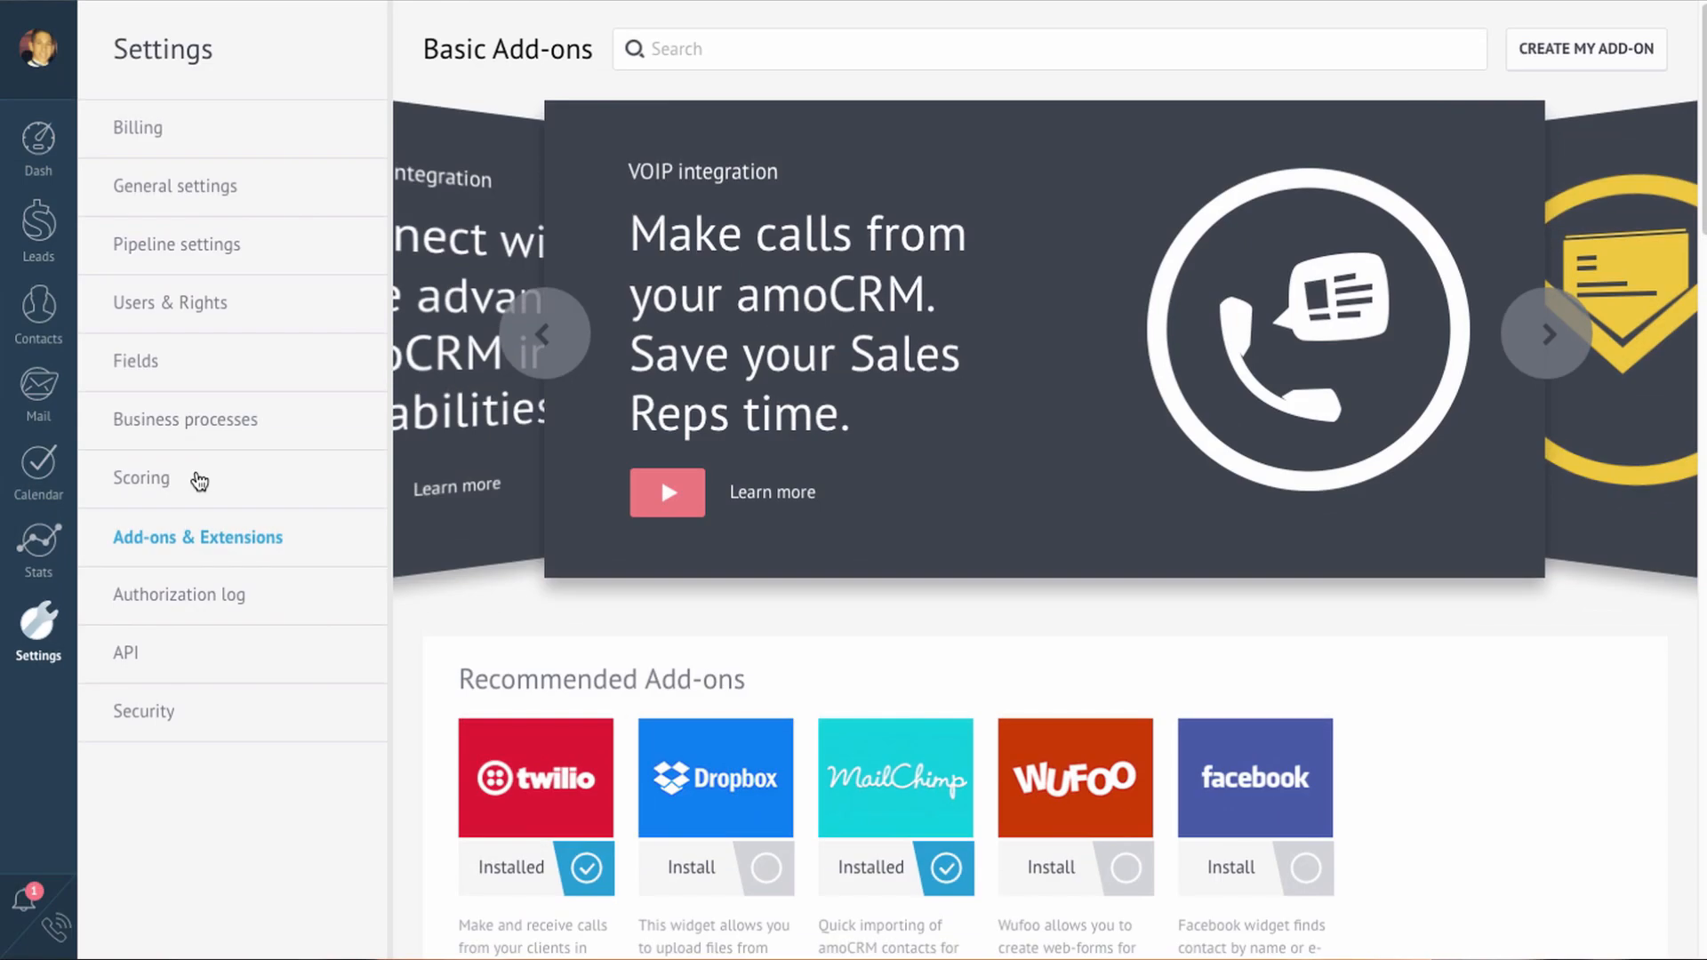
Step: Scroll the add-on catalogue past phone, email, website and chat integrations down to Useful services
{"action": "scroll", "coordinate": [199, 481], "scroll_direction": "down", "scroll_amount": 4}
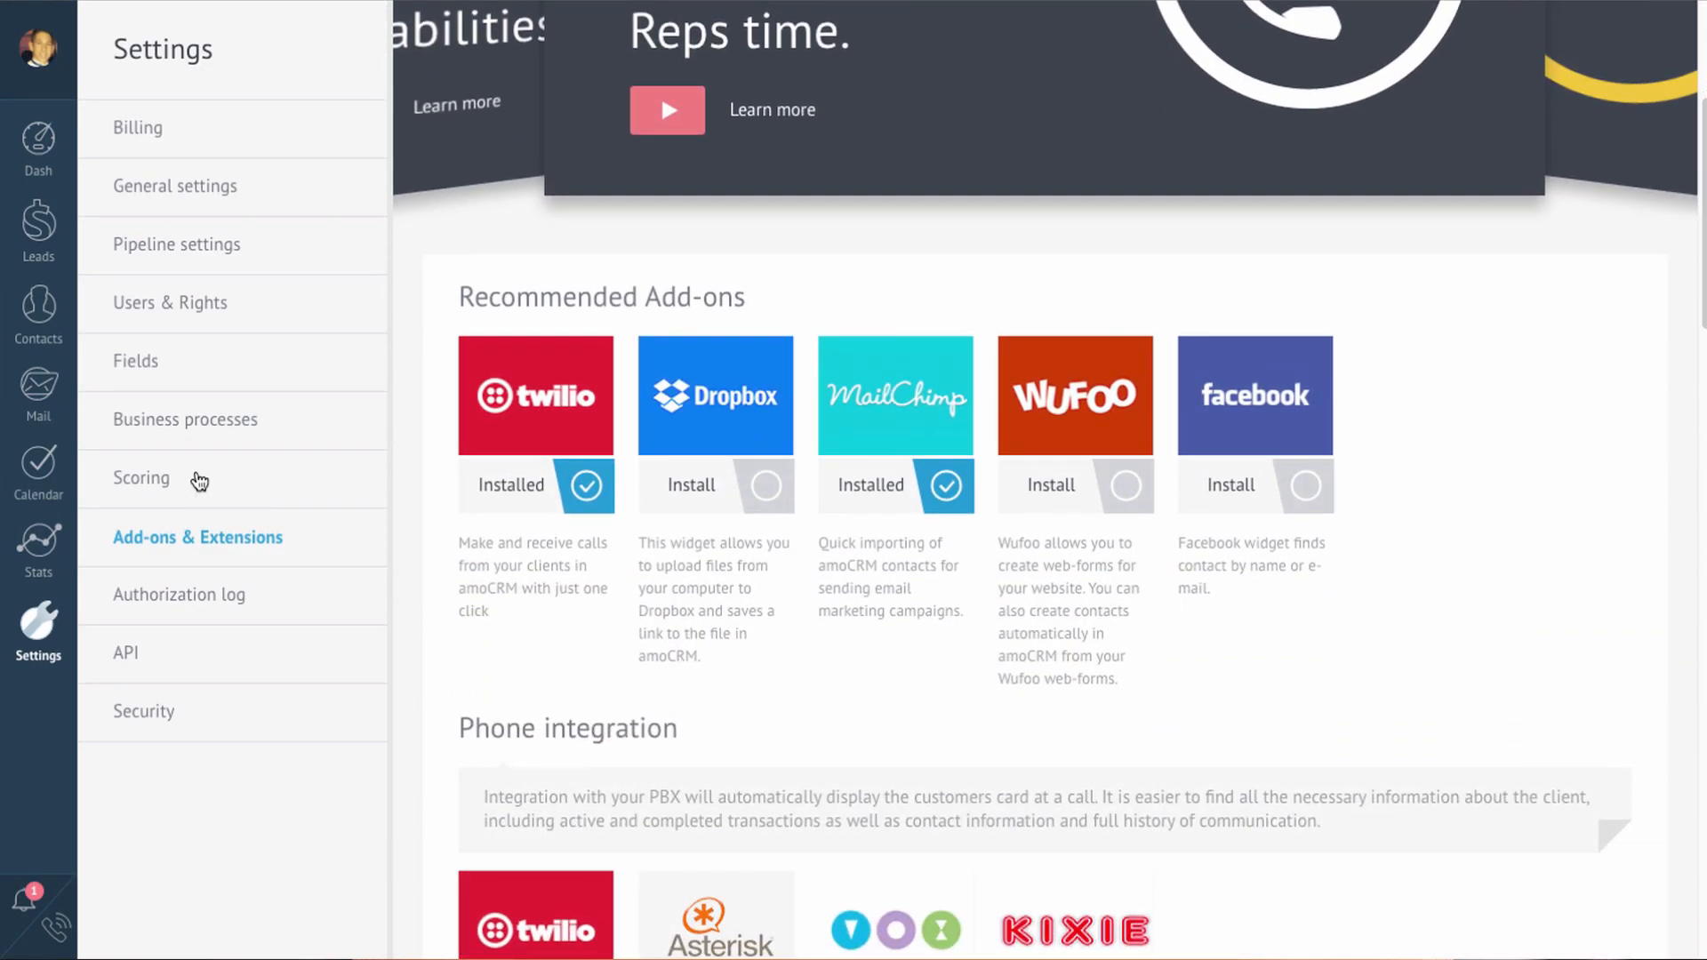
{"action": "scroll", "coordinate": [199, 481], "scroll_direction": "down", "scroll_amount": 7}
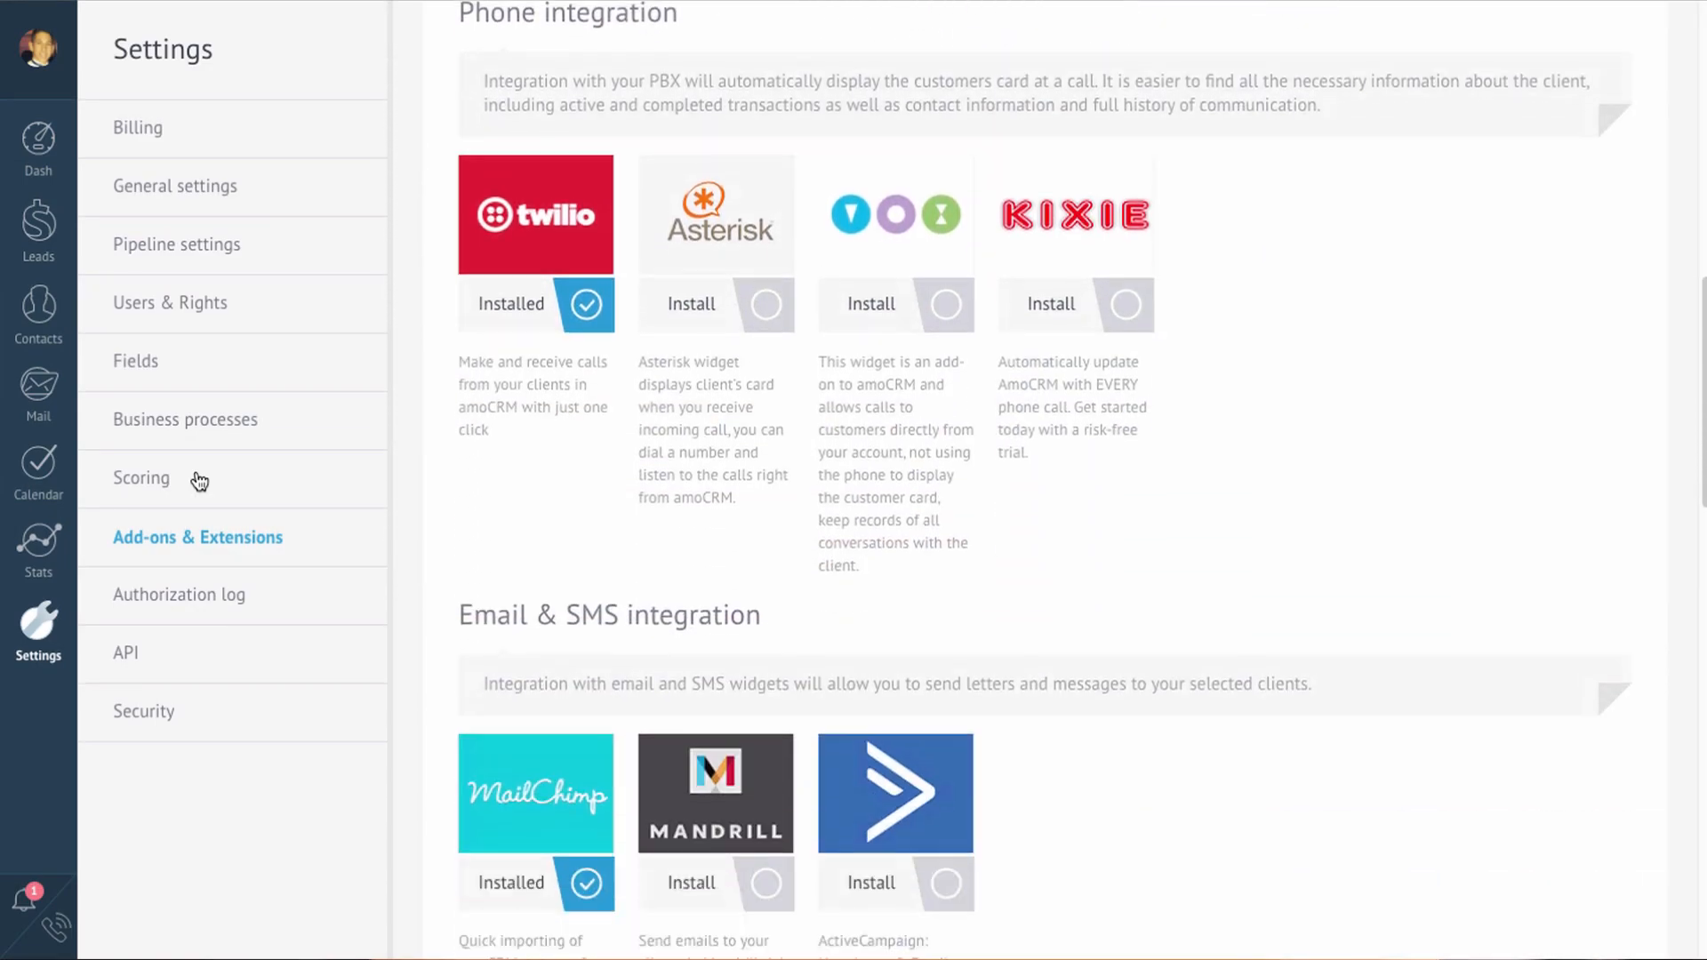
{"action": "scroll", "coordinate": [199, 481], "scroll_direction": "down", "scroll_amount": 8}
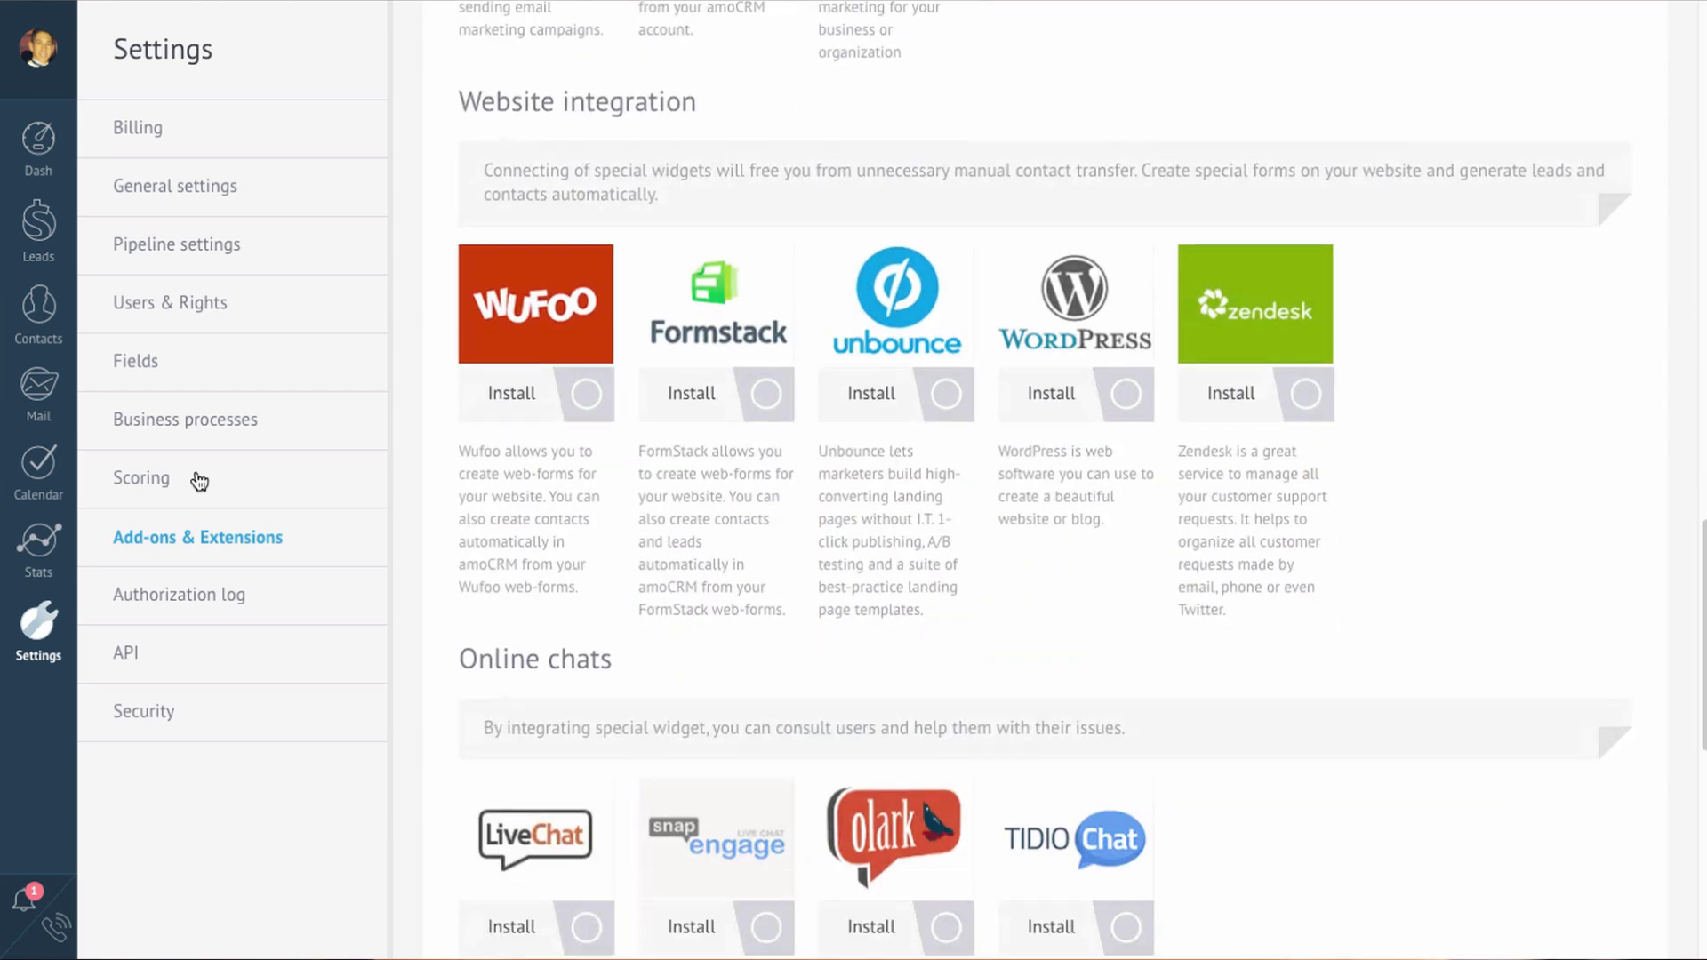
{"action": "scroll", "coordinate": [199, 481], "scroll_direction": "down", "scroll_amount": 8}
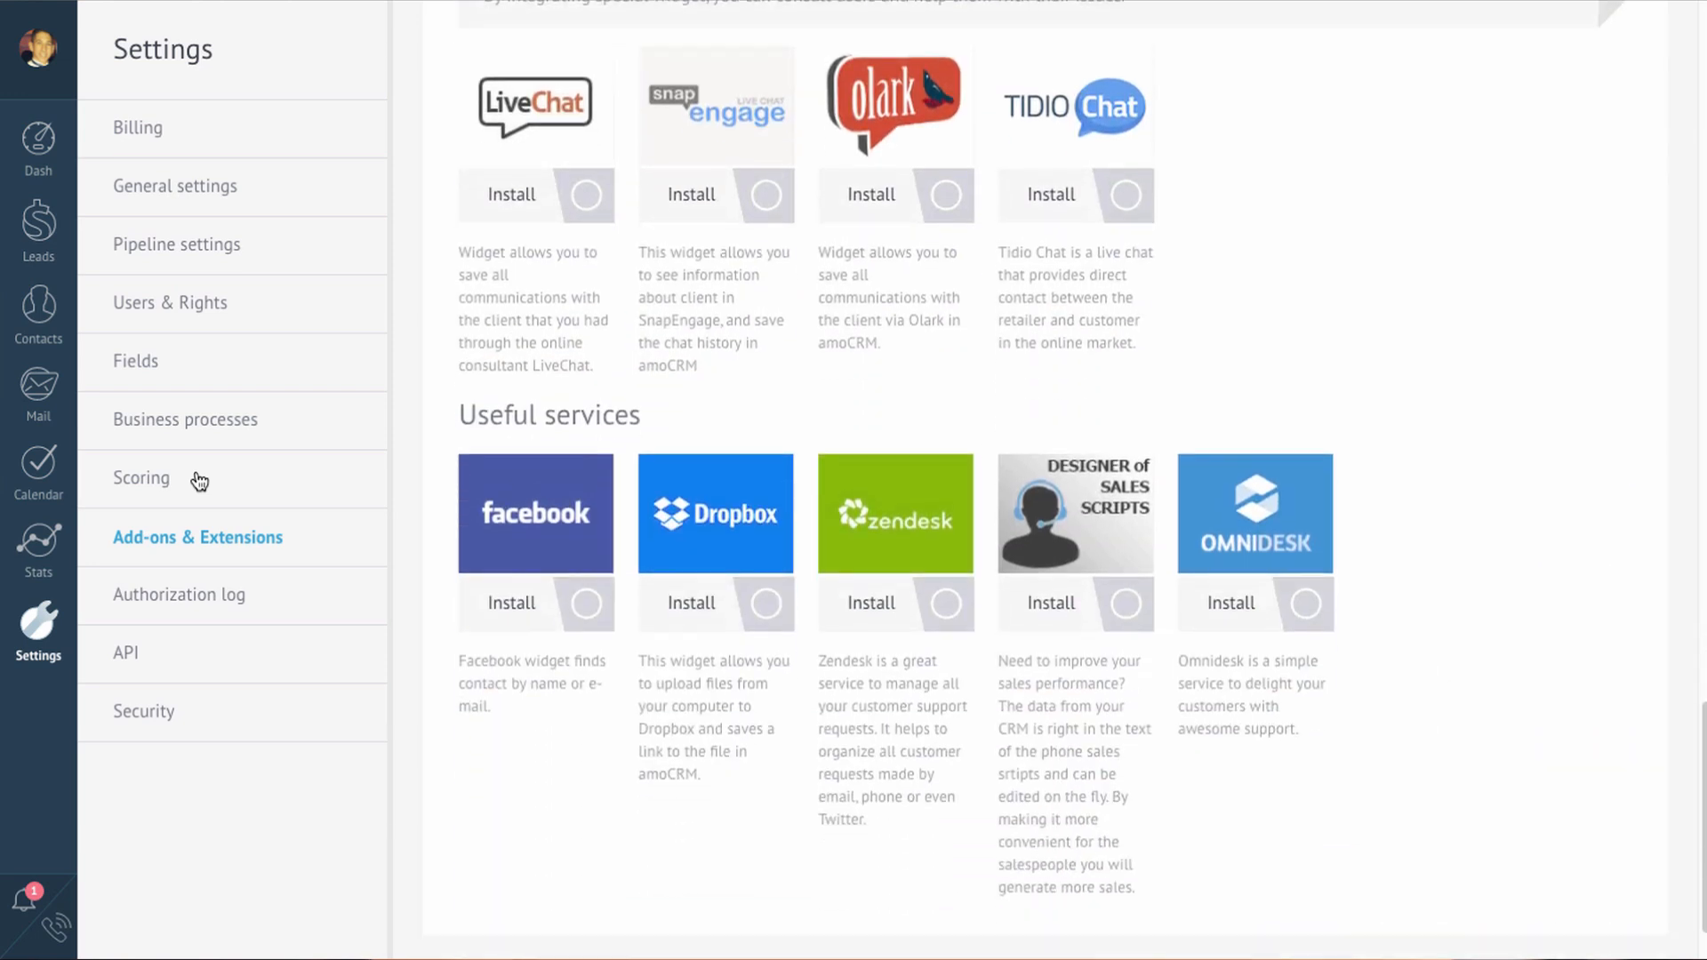
{"action": "scroll", "coordinate": [199, 481], "scroll_direction": "down", "scroll_amount": 1}
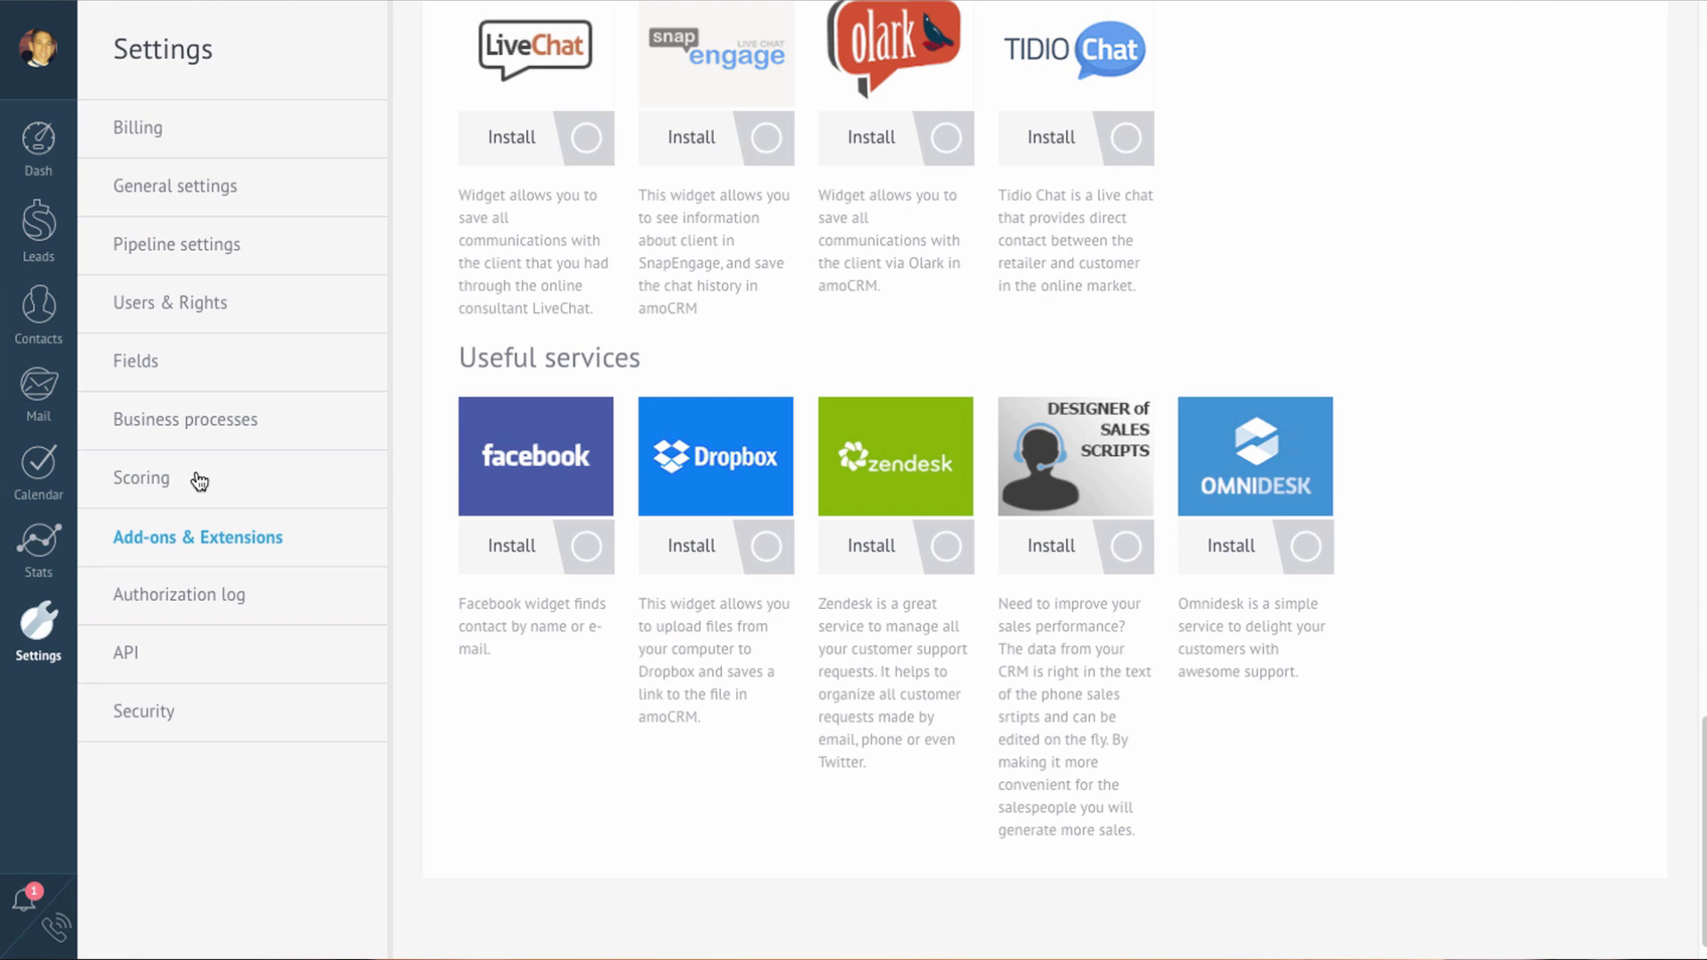